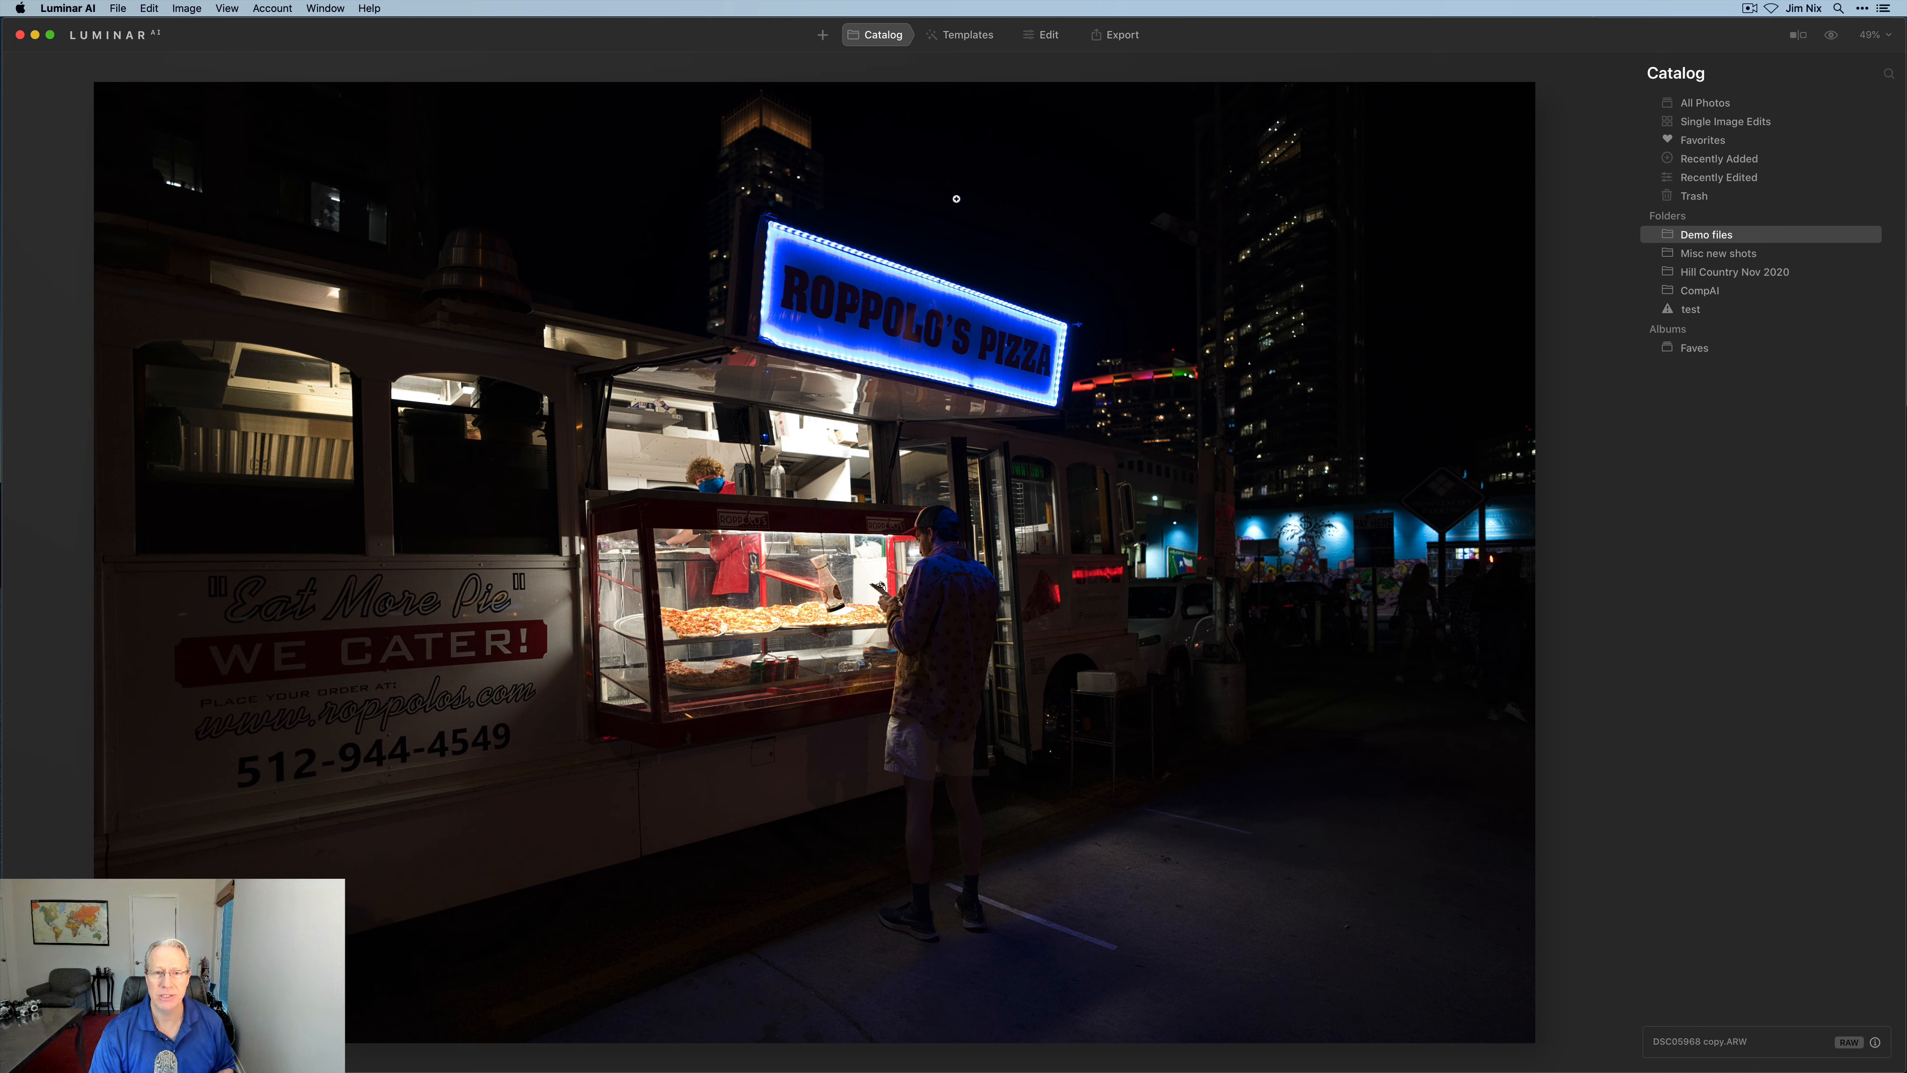
- Apply the Feather Light template from the Experimental portrait collection to the night photo of the pizza truck
{"action": "left_click", "coordinate": [959, 35]}
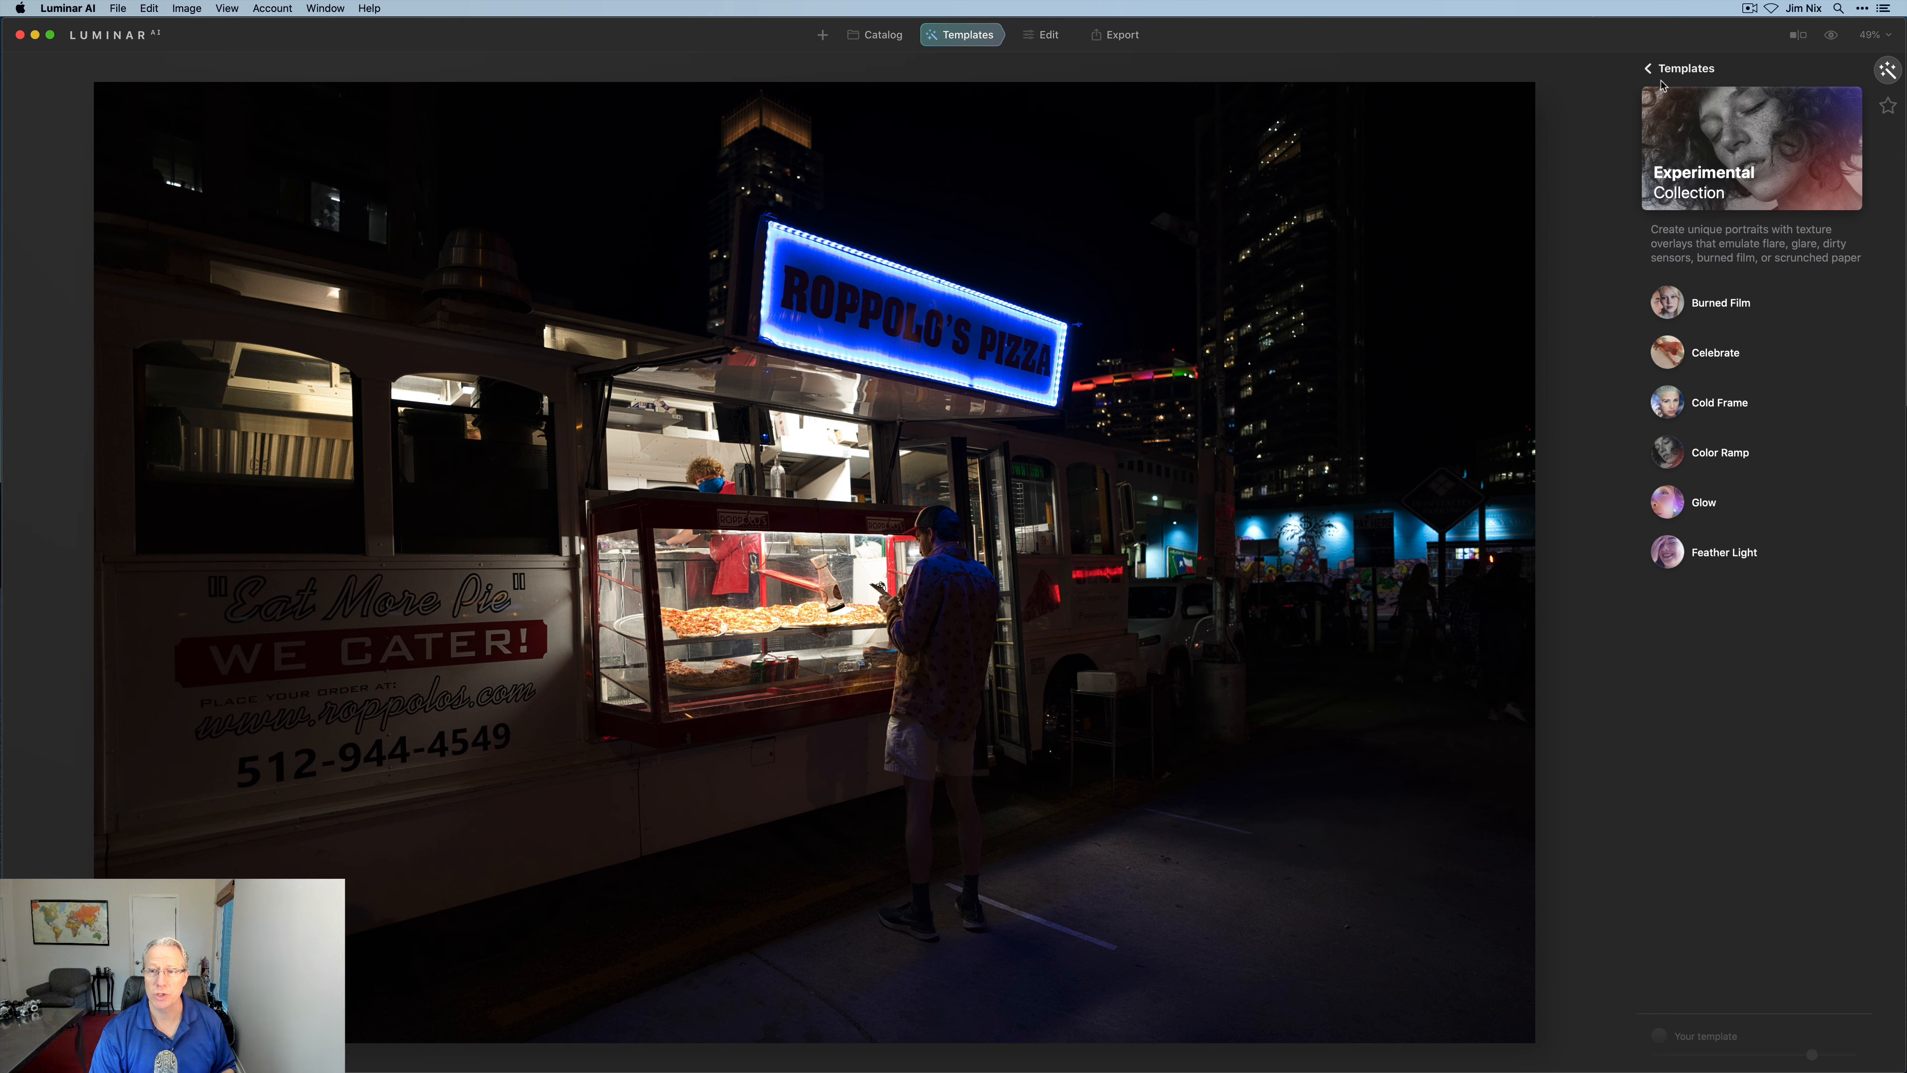
{"action": "left_click", "coordinate": [1648, 70]}
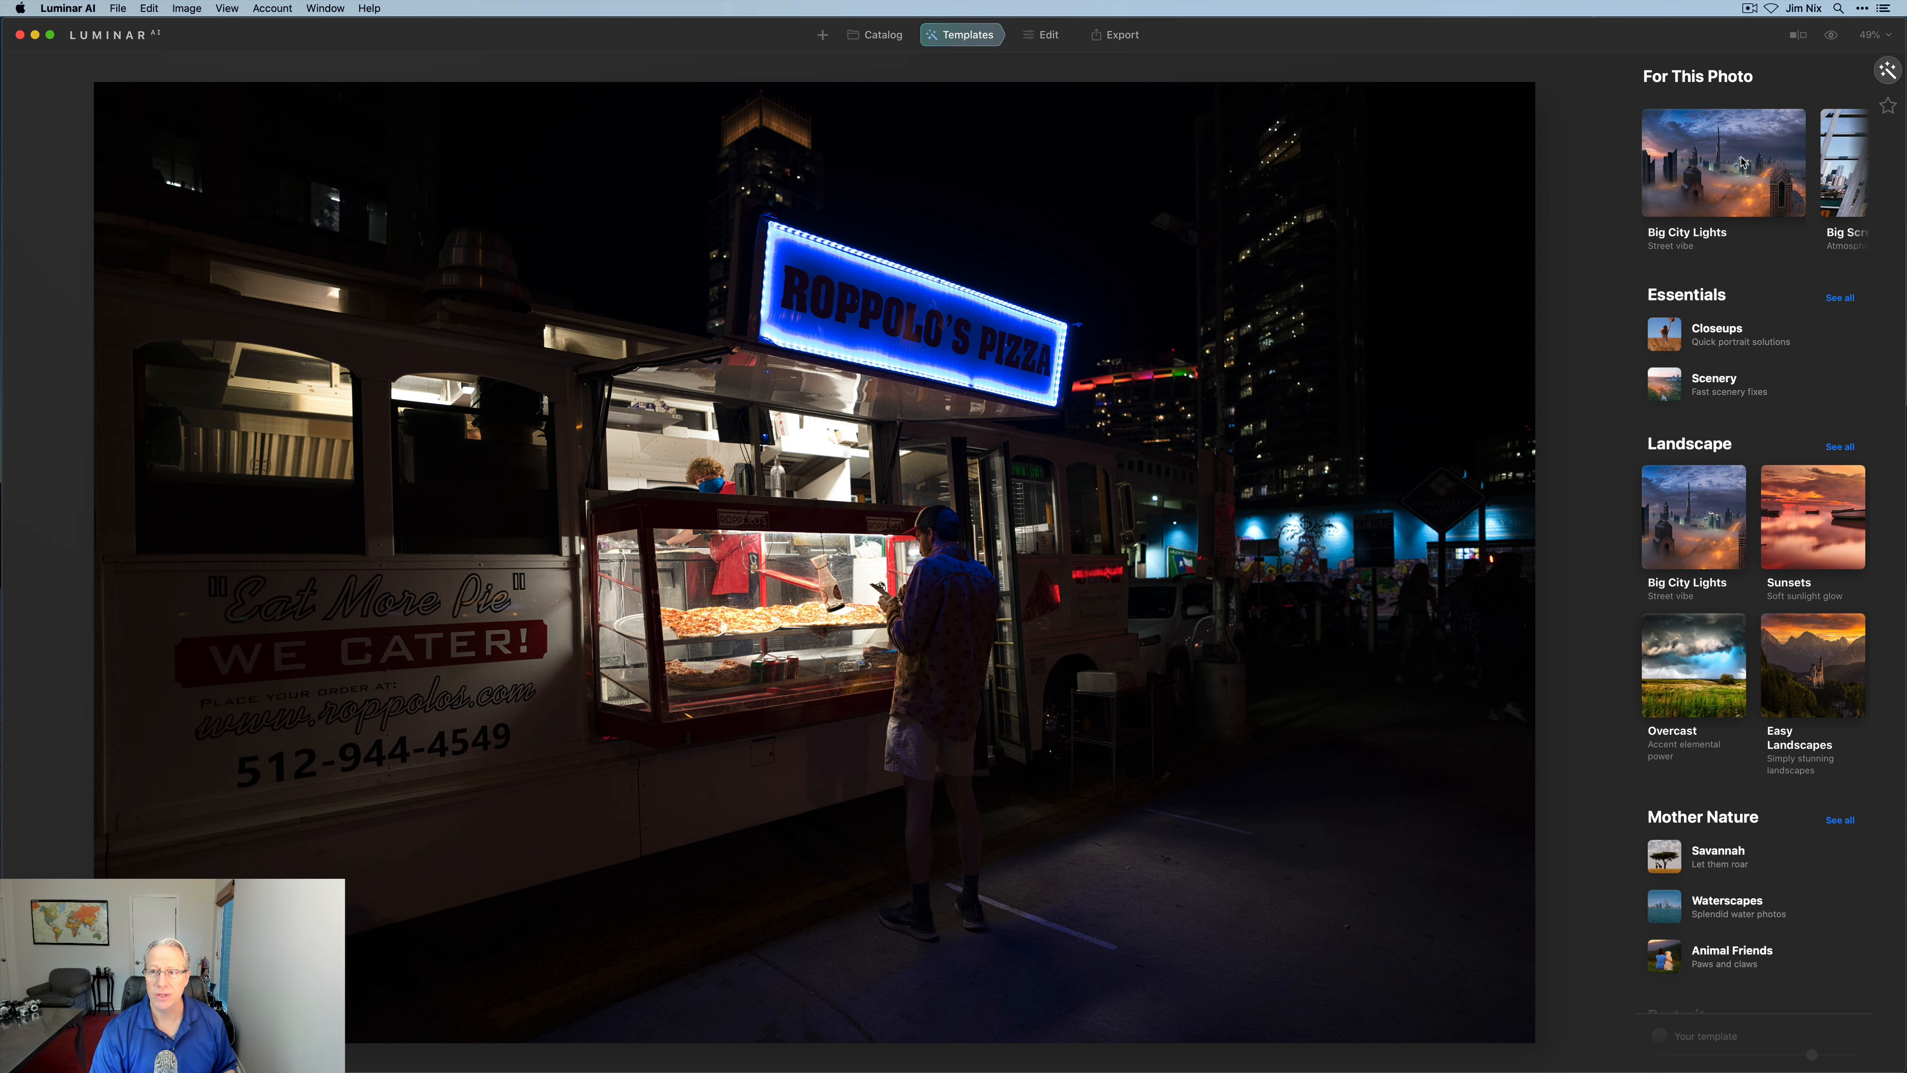
{"action": "scroll", "coordinate": [1739, 170], "scroll_direction": "right", "scroll_amount": 3}
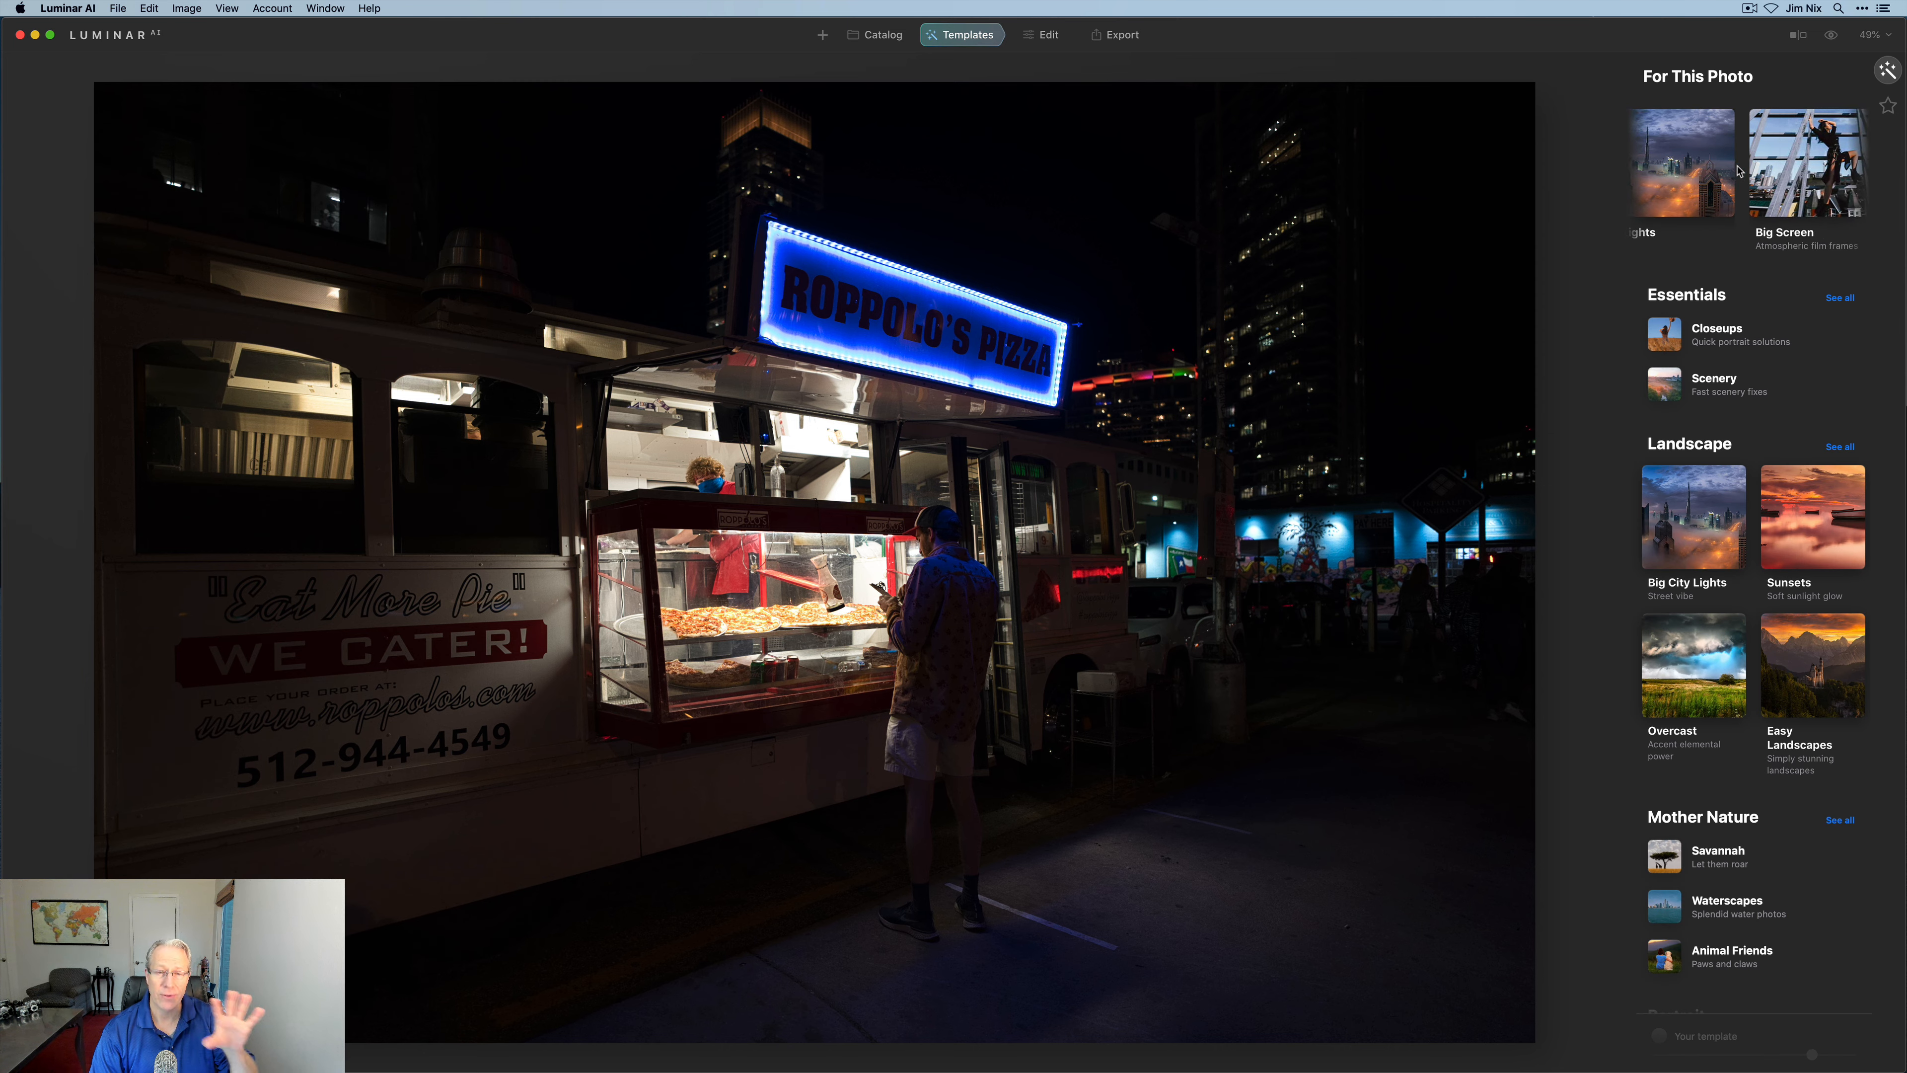
{"action": "scroll", "coordinate": [1739, 170], "scroll_direction": "left", "scroll_amount": 3}
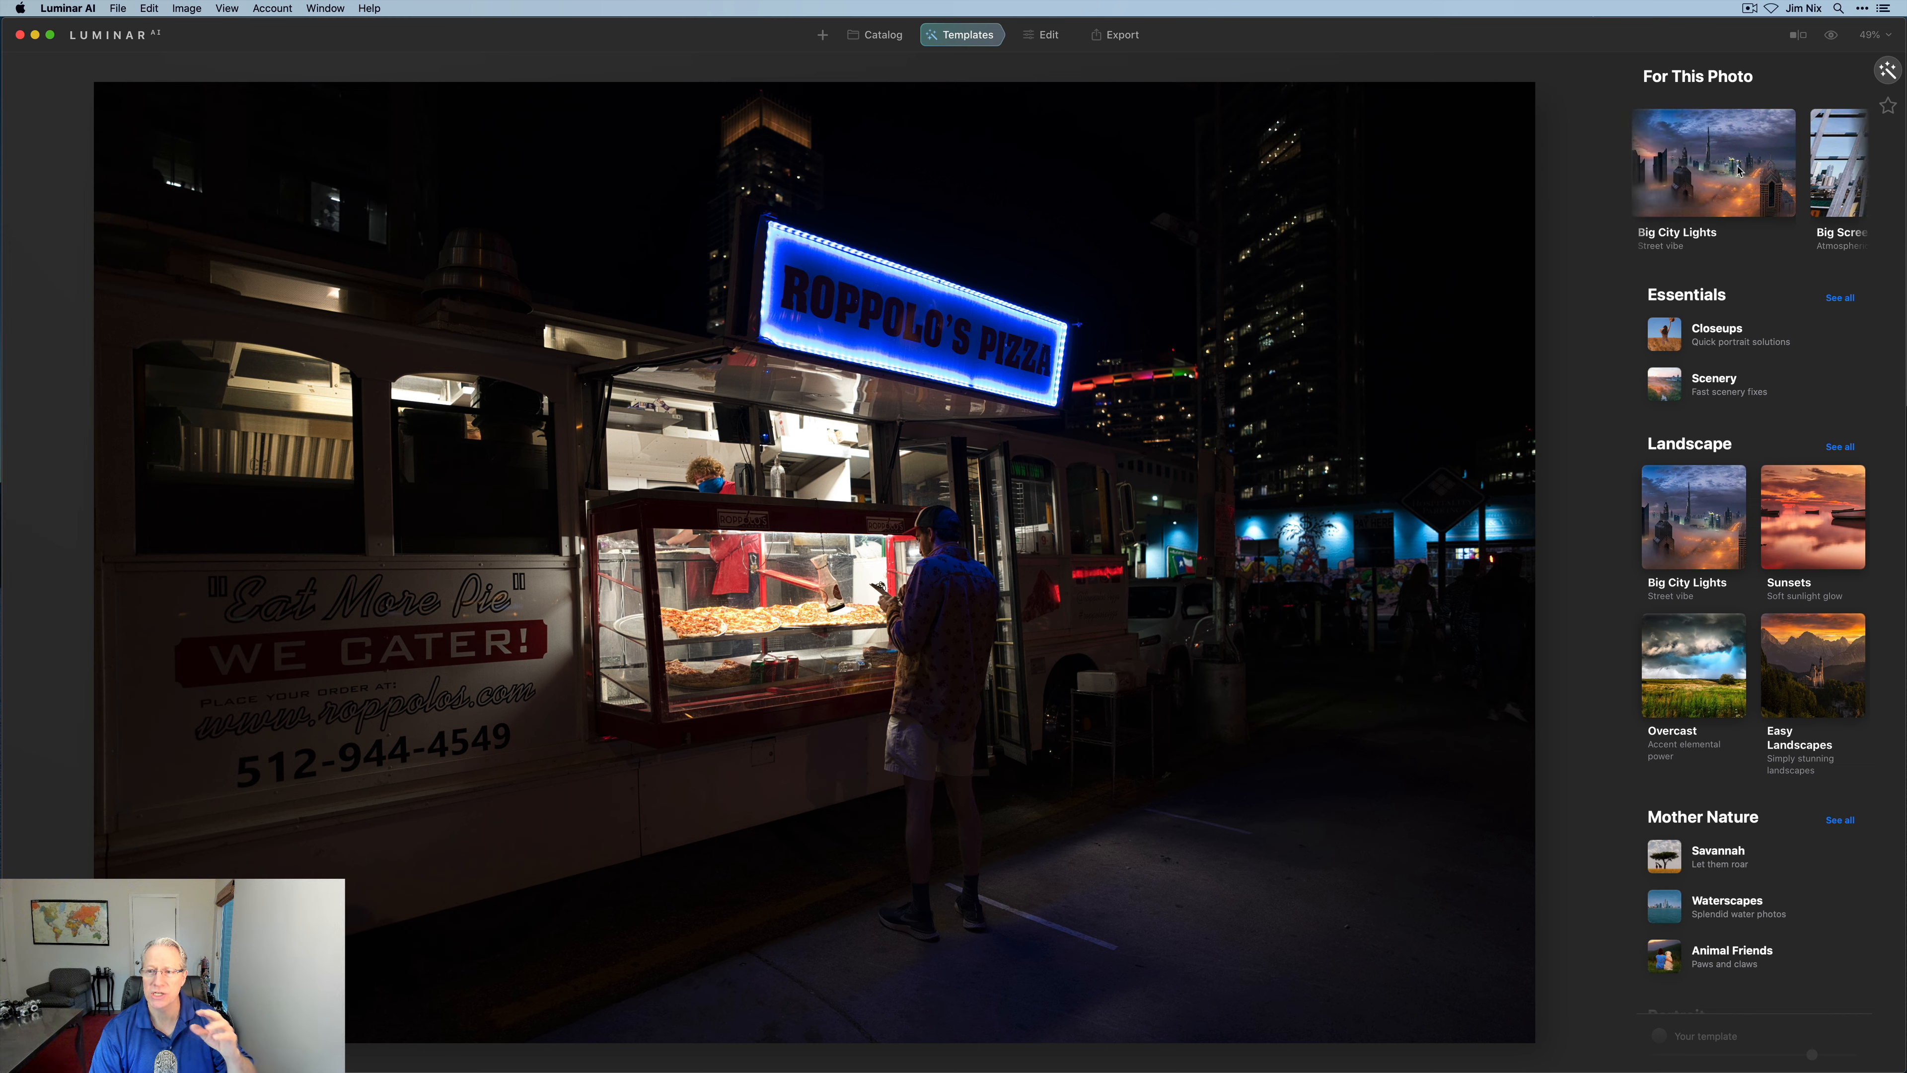
{"action": "scroll", "coordinate": [1723, 451], "scroll_direction": "down", "scroll_amount": 5}
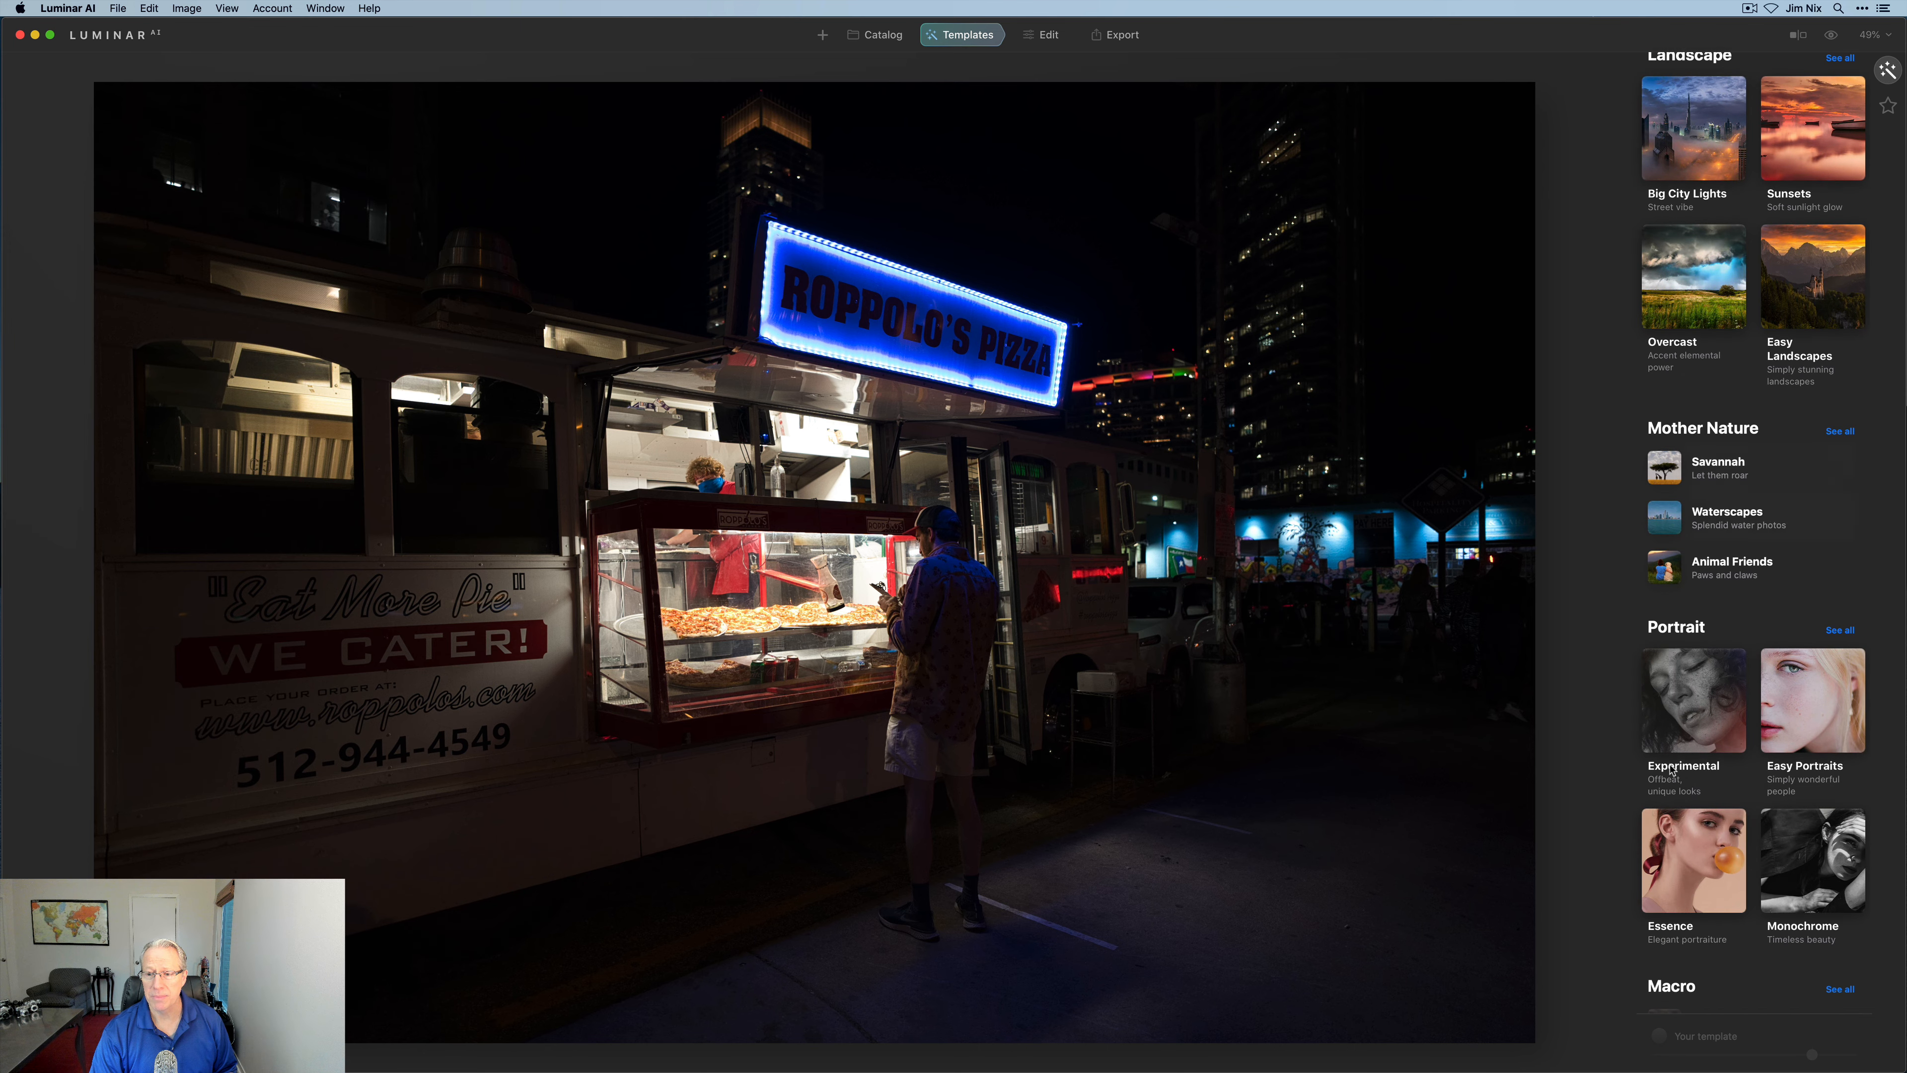
{"action": "left_click", "coordinate": [1692, 728]}
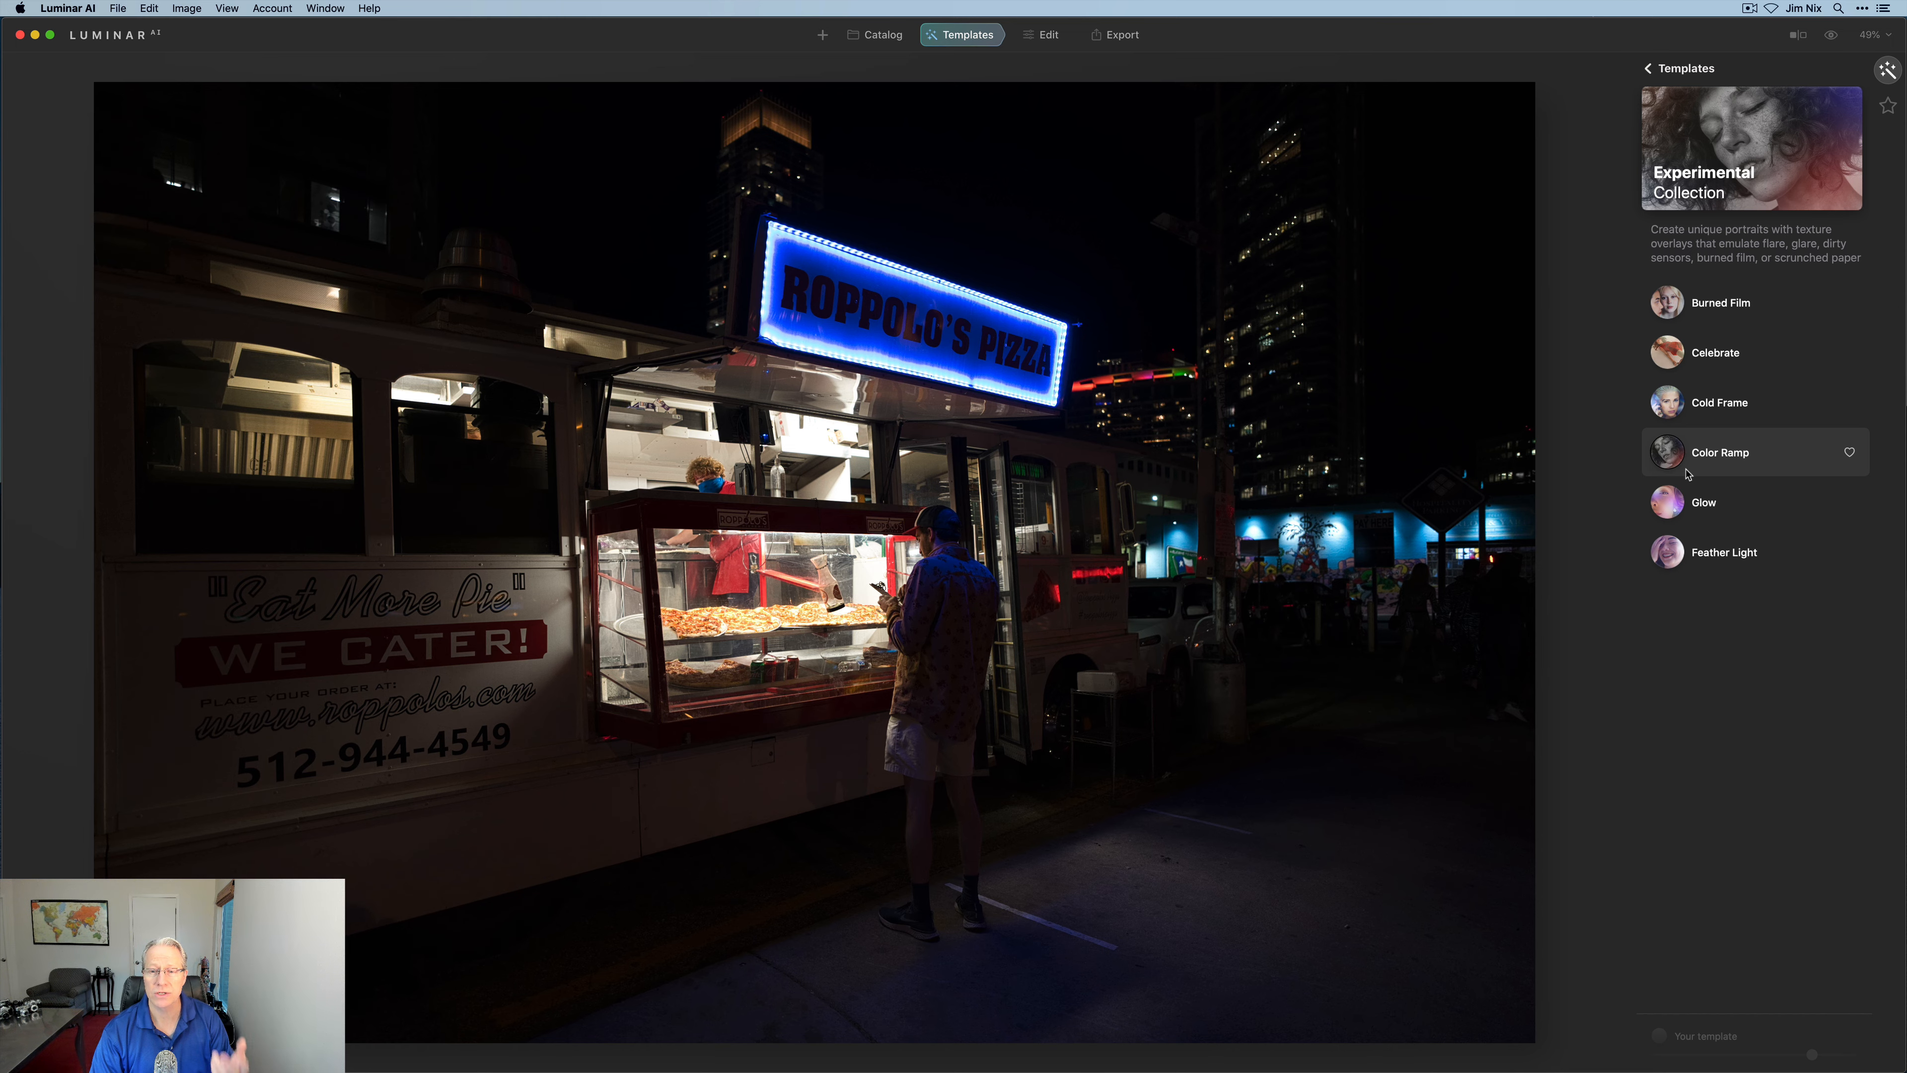
{"action": "left_click", "coordinate": [1676, 556]}
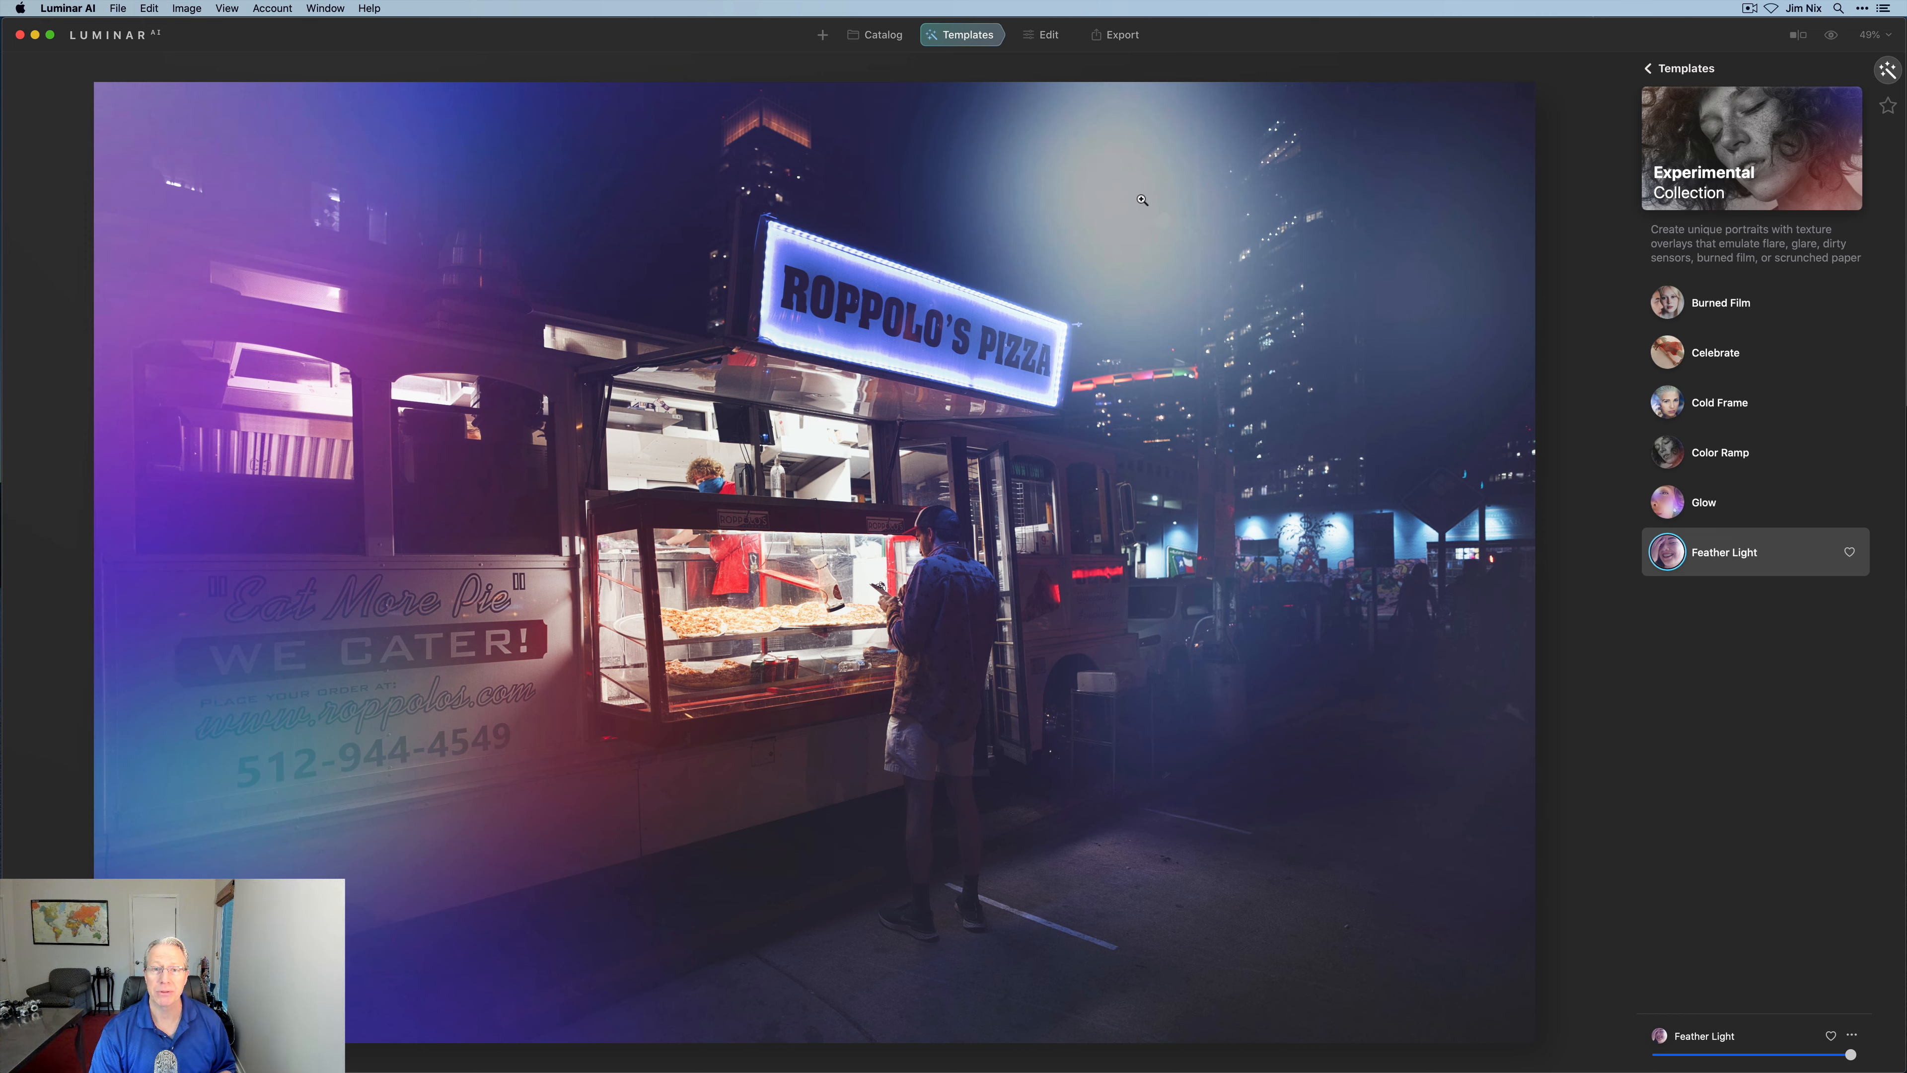
- Review the template's Essentials, Creative and Portrait tools, and set the opacity of its local Texture overlay to 44
{"action": "left_click", "coordinate": [1043, 35]}
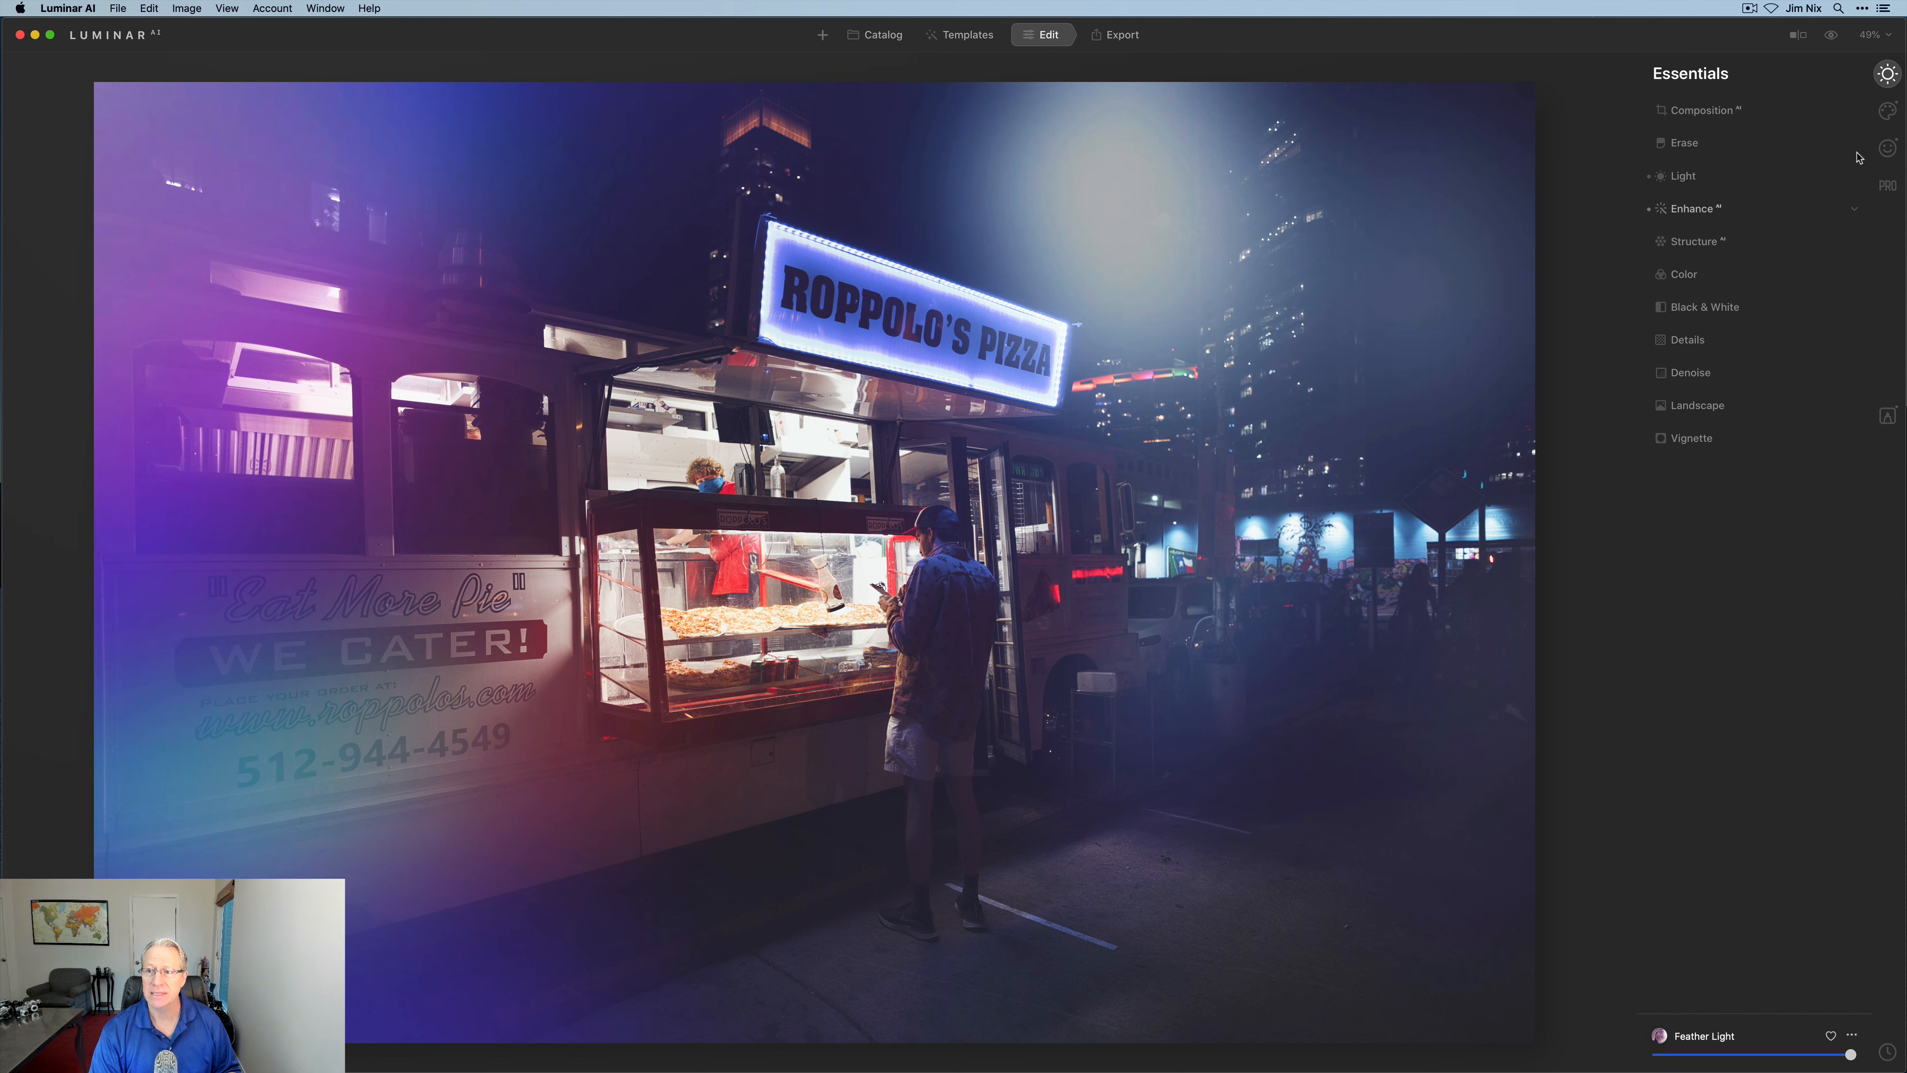
{"action": "left_click", "coordinate": [1888, 110]}
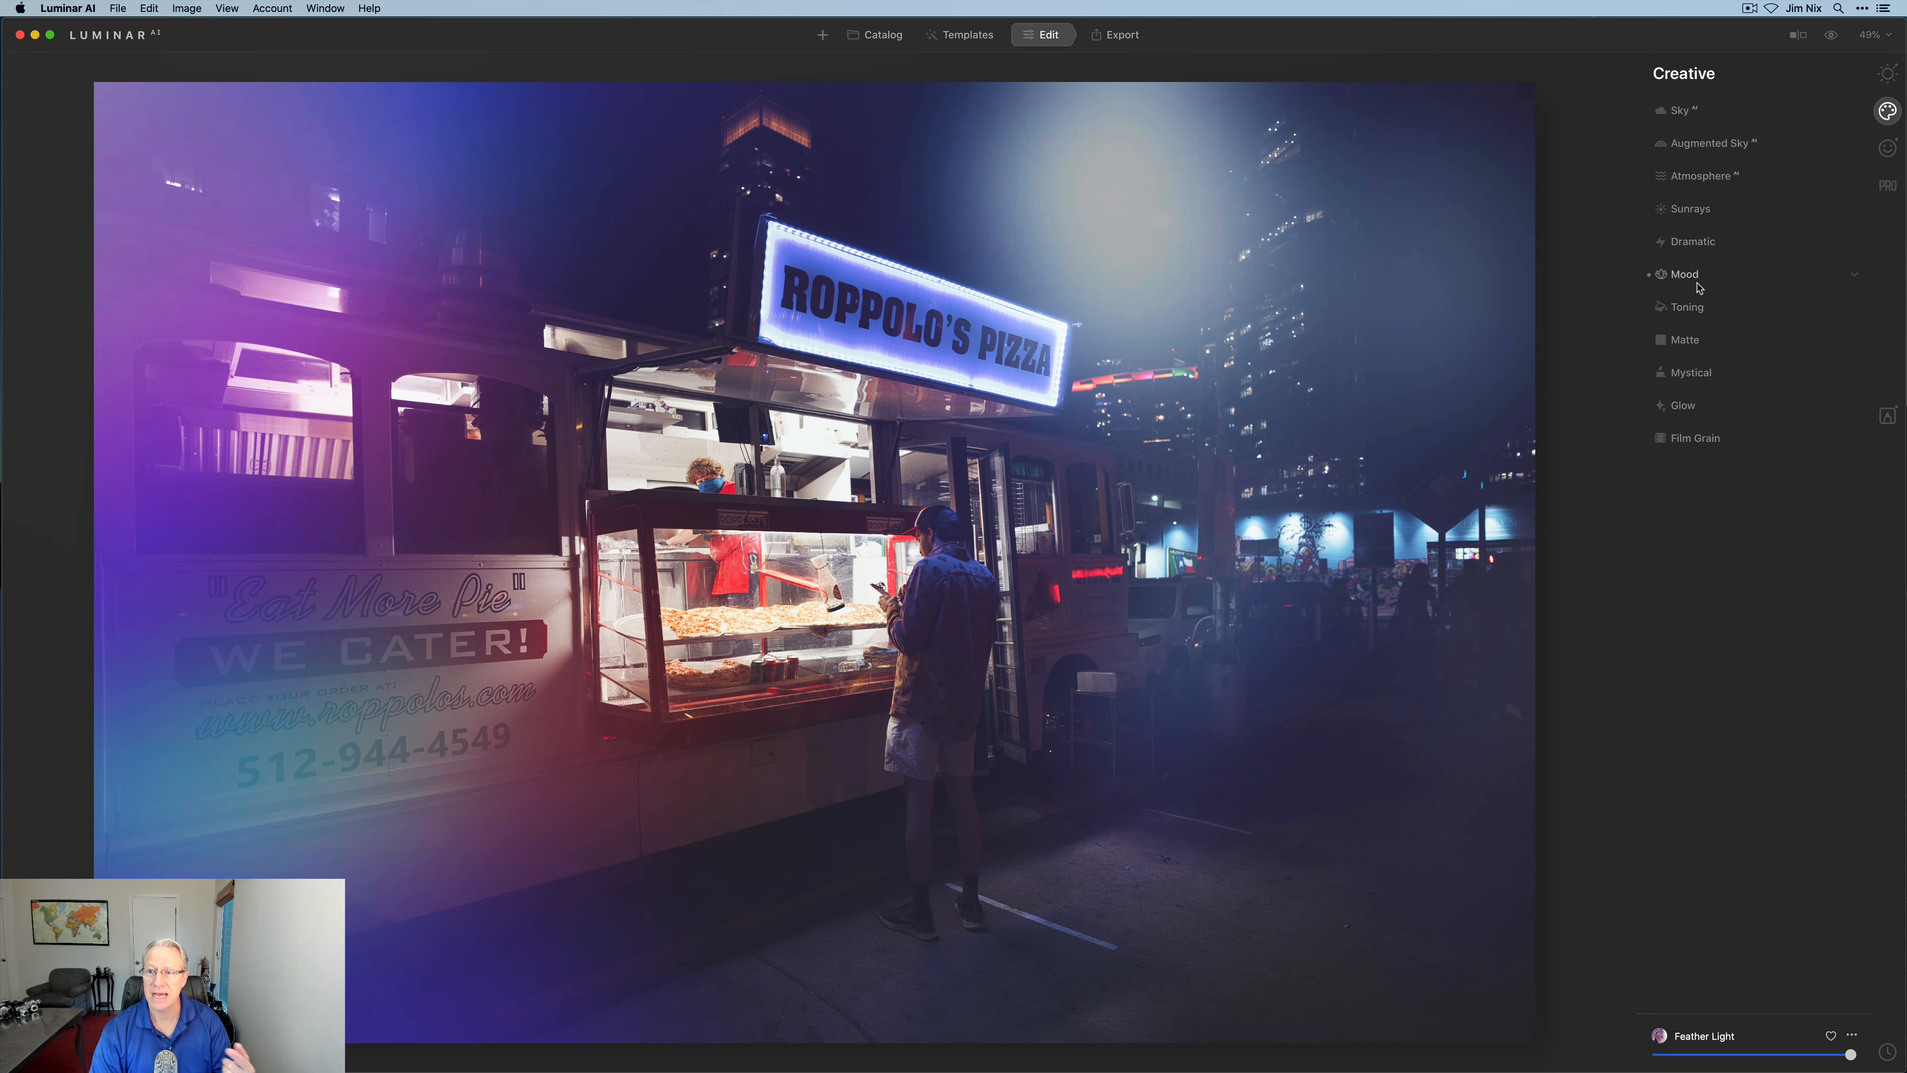
{"action": "left_click", "coordinate": [1888, 148]}
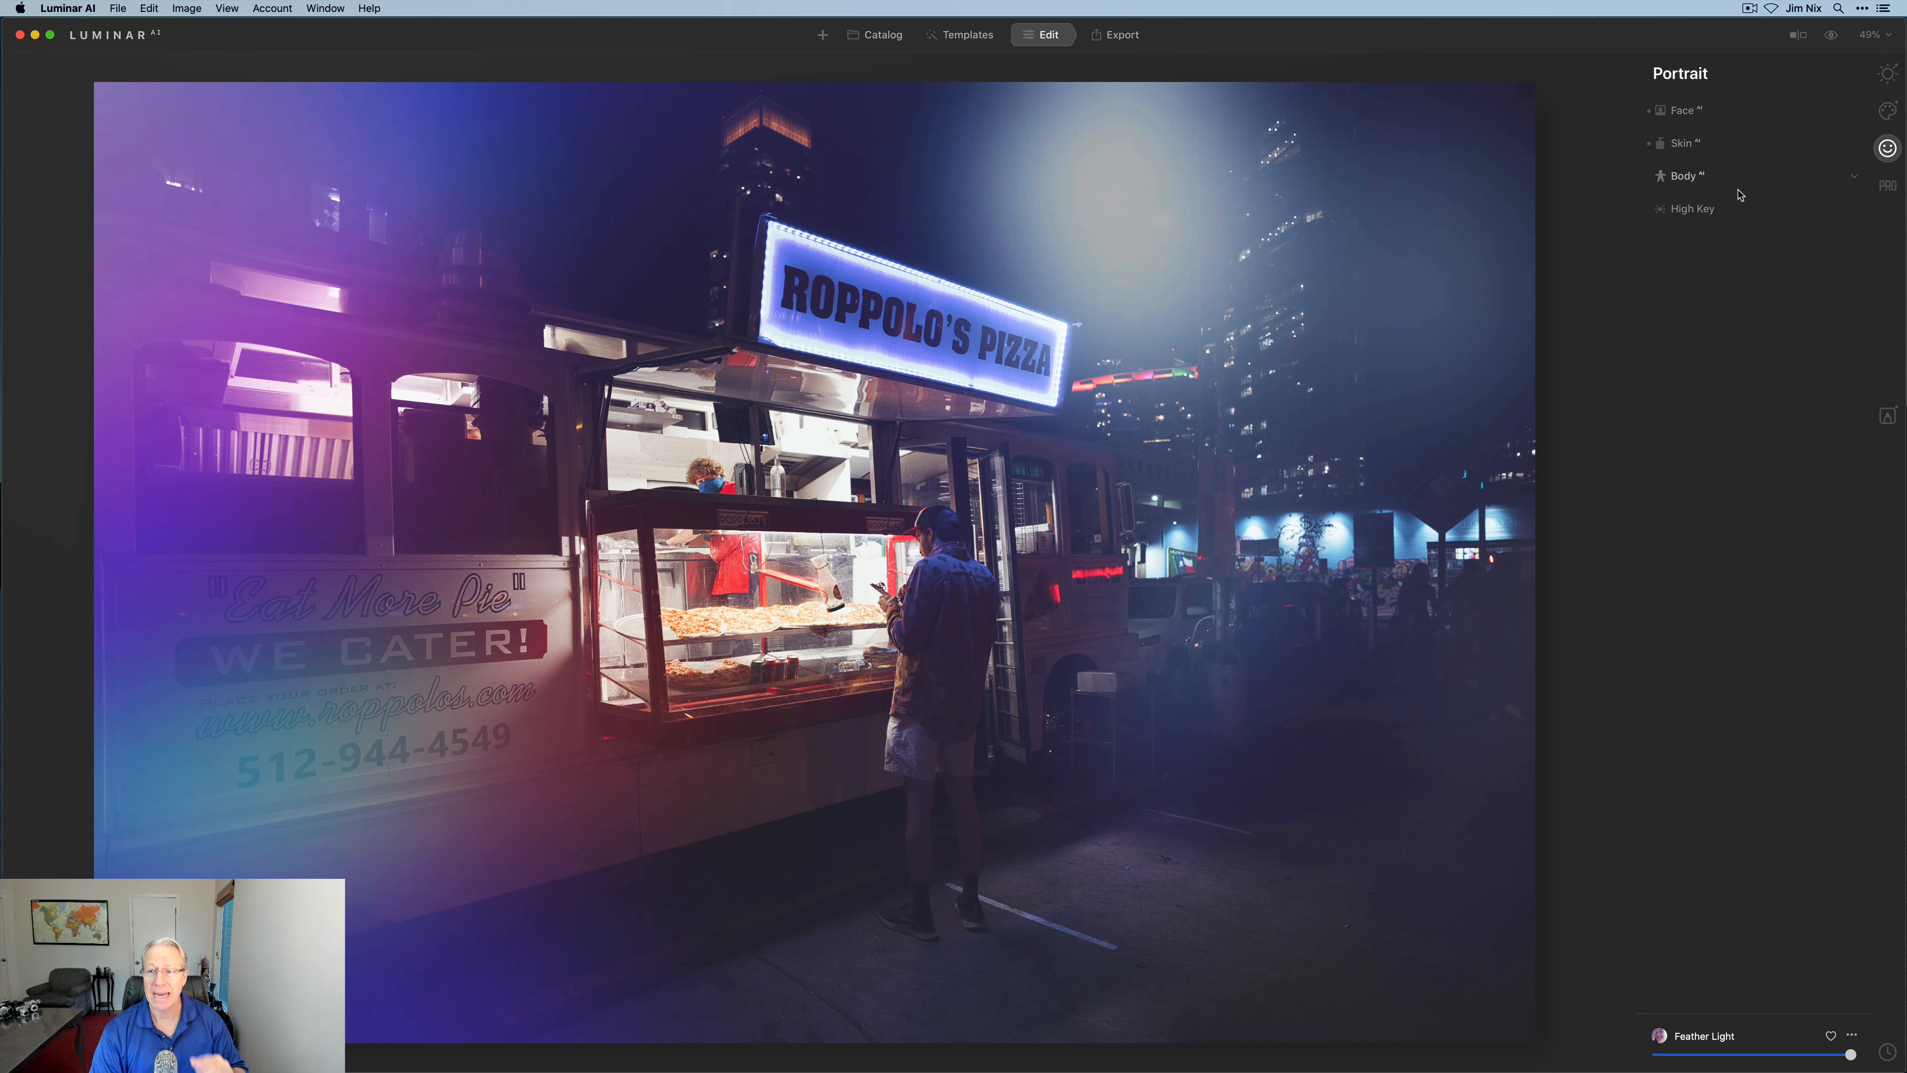
{"action": "left_click", "coordinate": [1887, 75]}
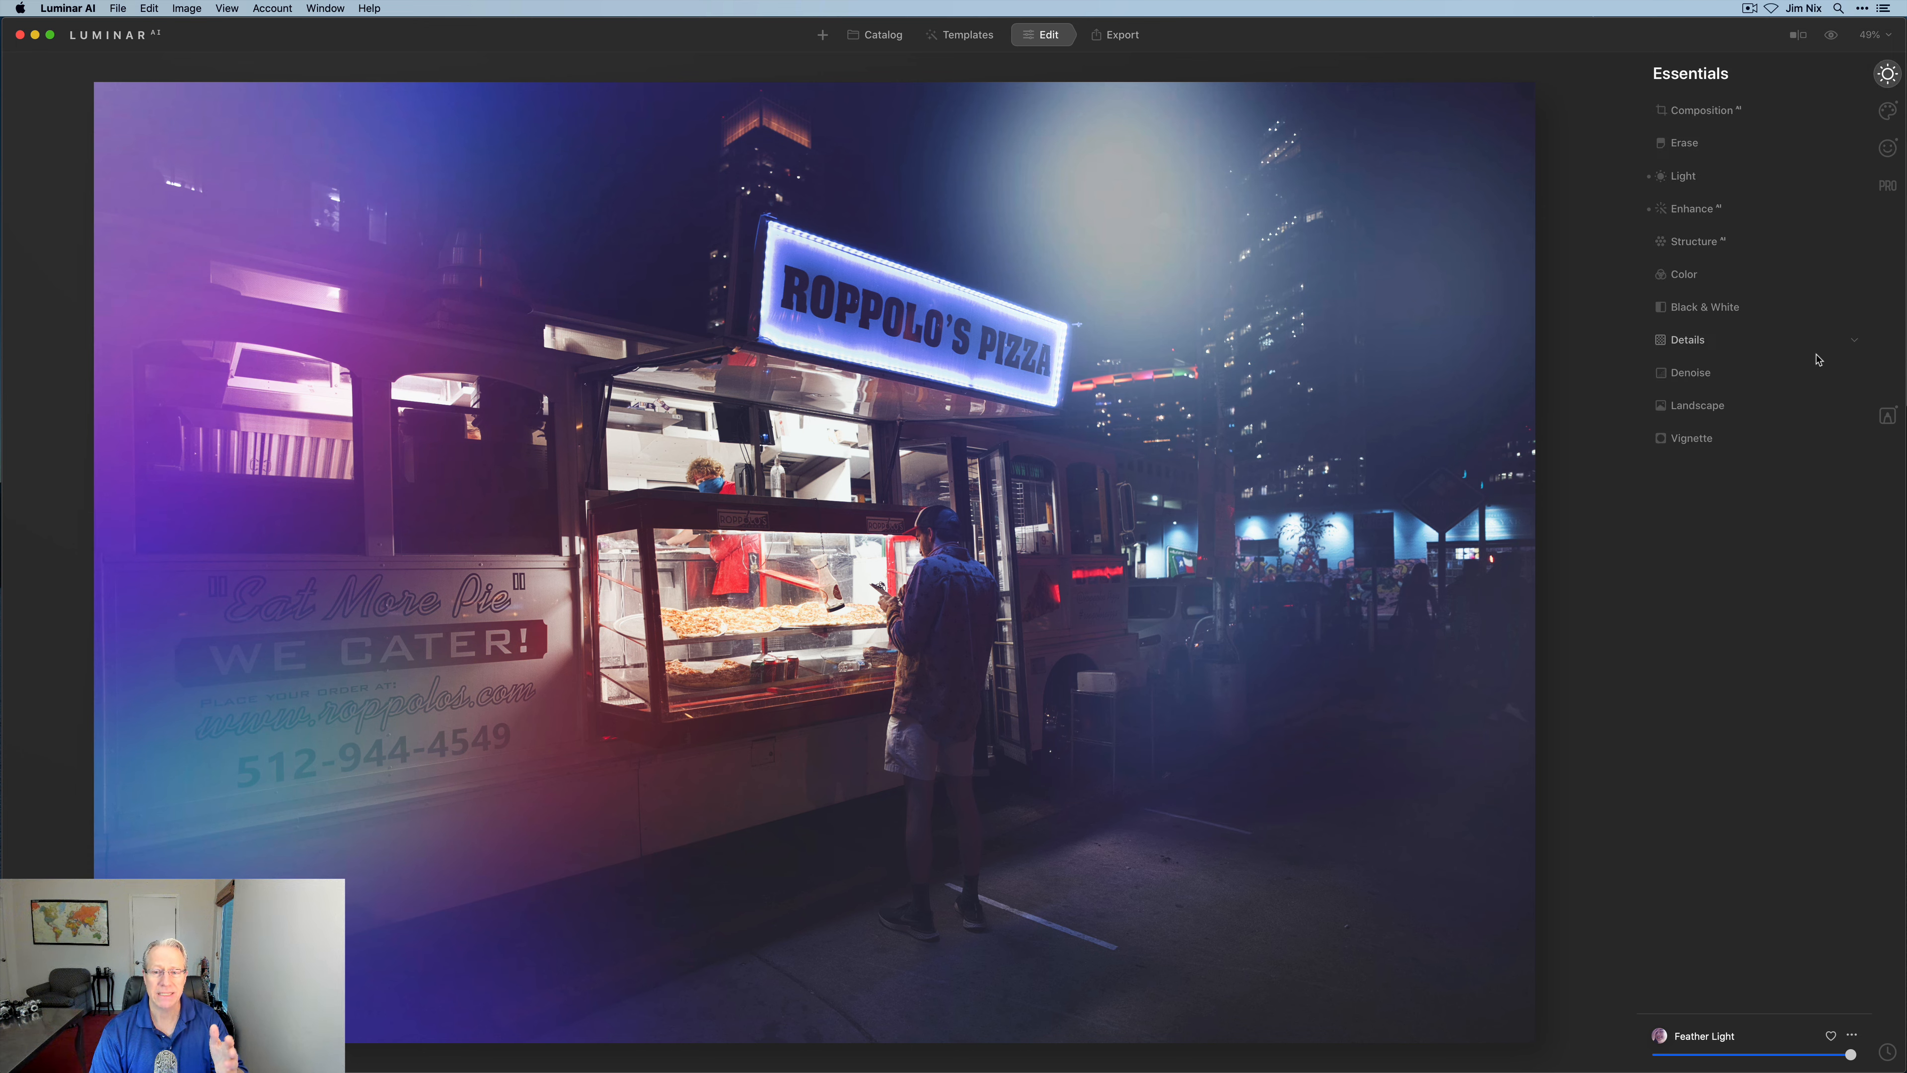
{"action": "left_click", "coordinate": [1887, 415]}
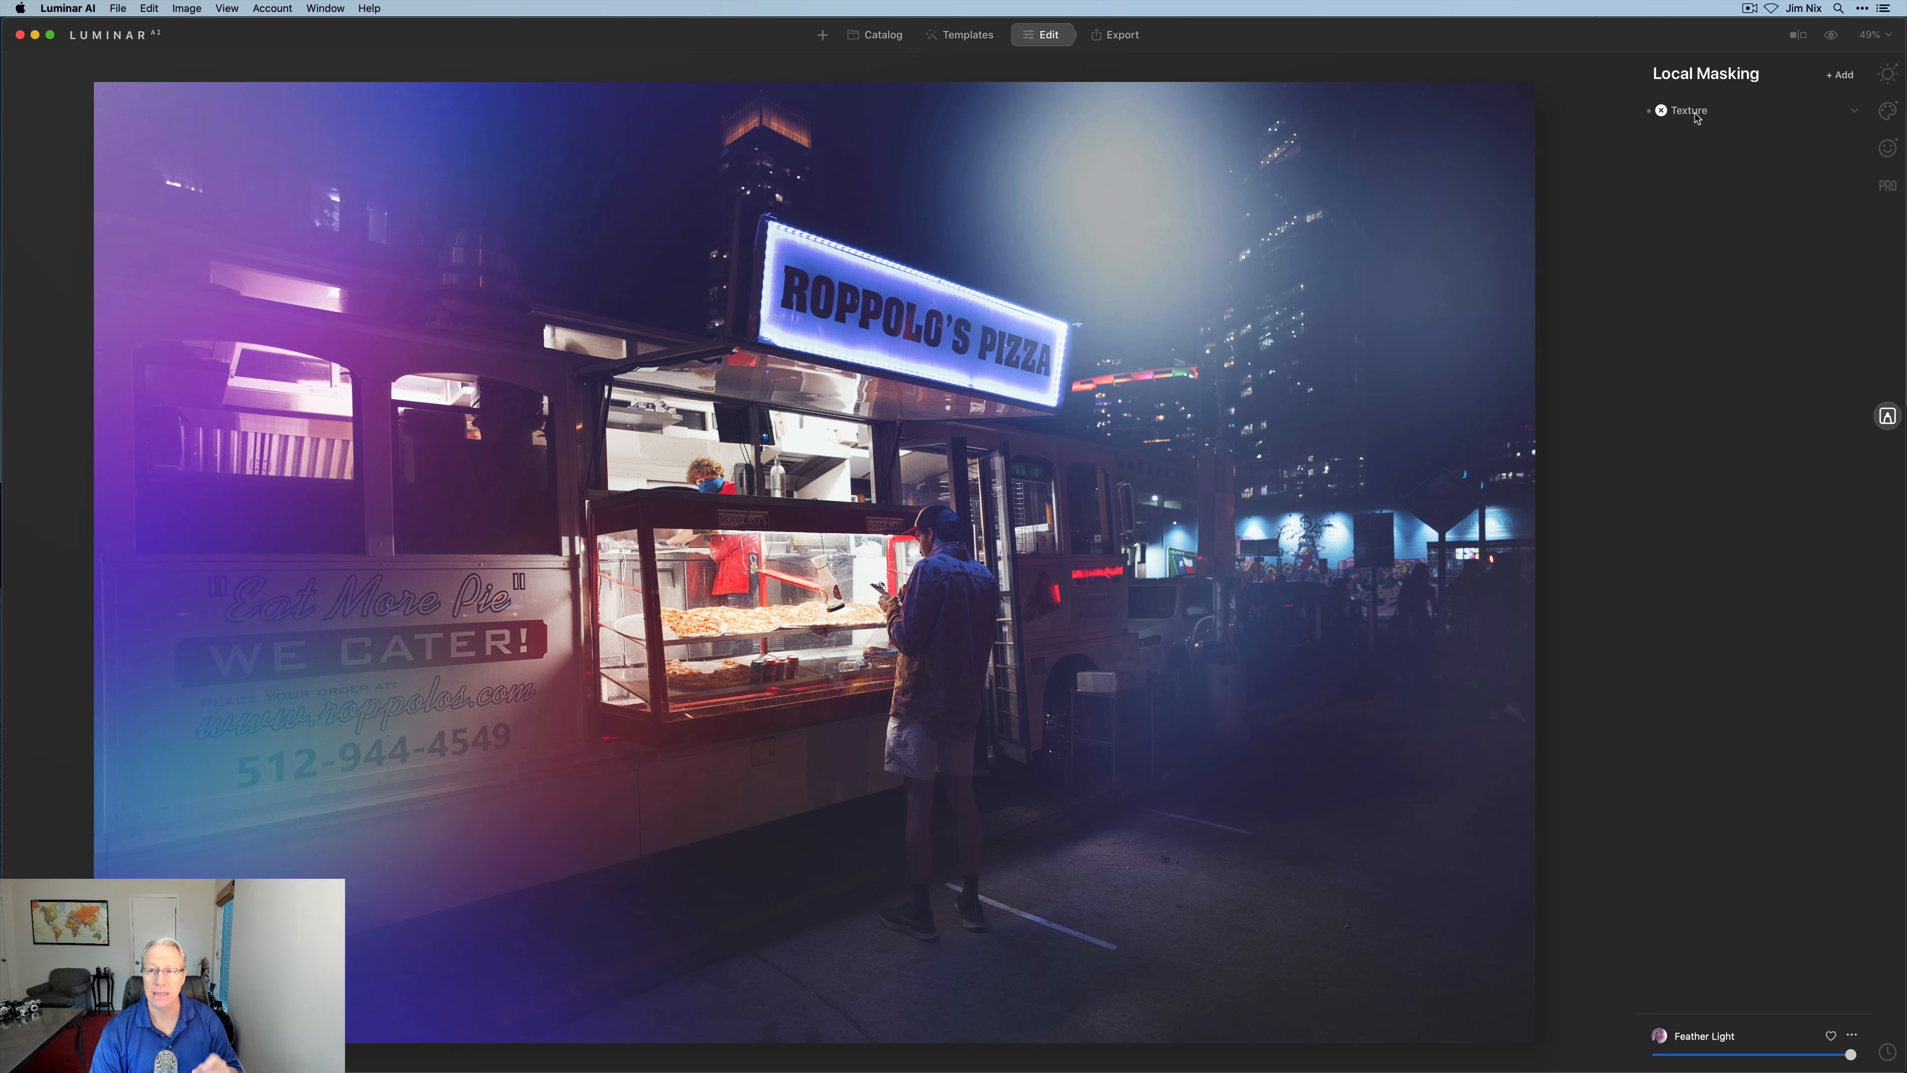
{"action": "left_click", "coordinate": [1695, 113]}
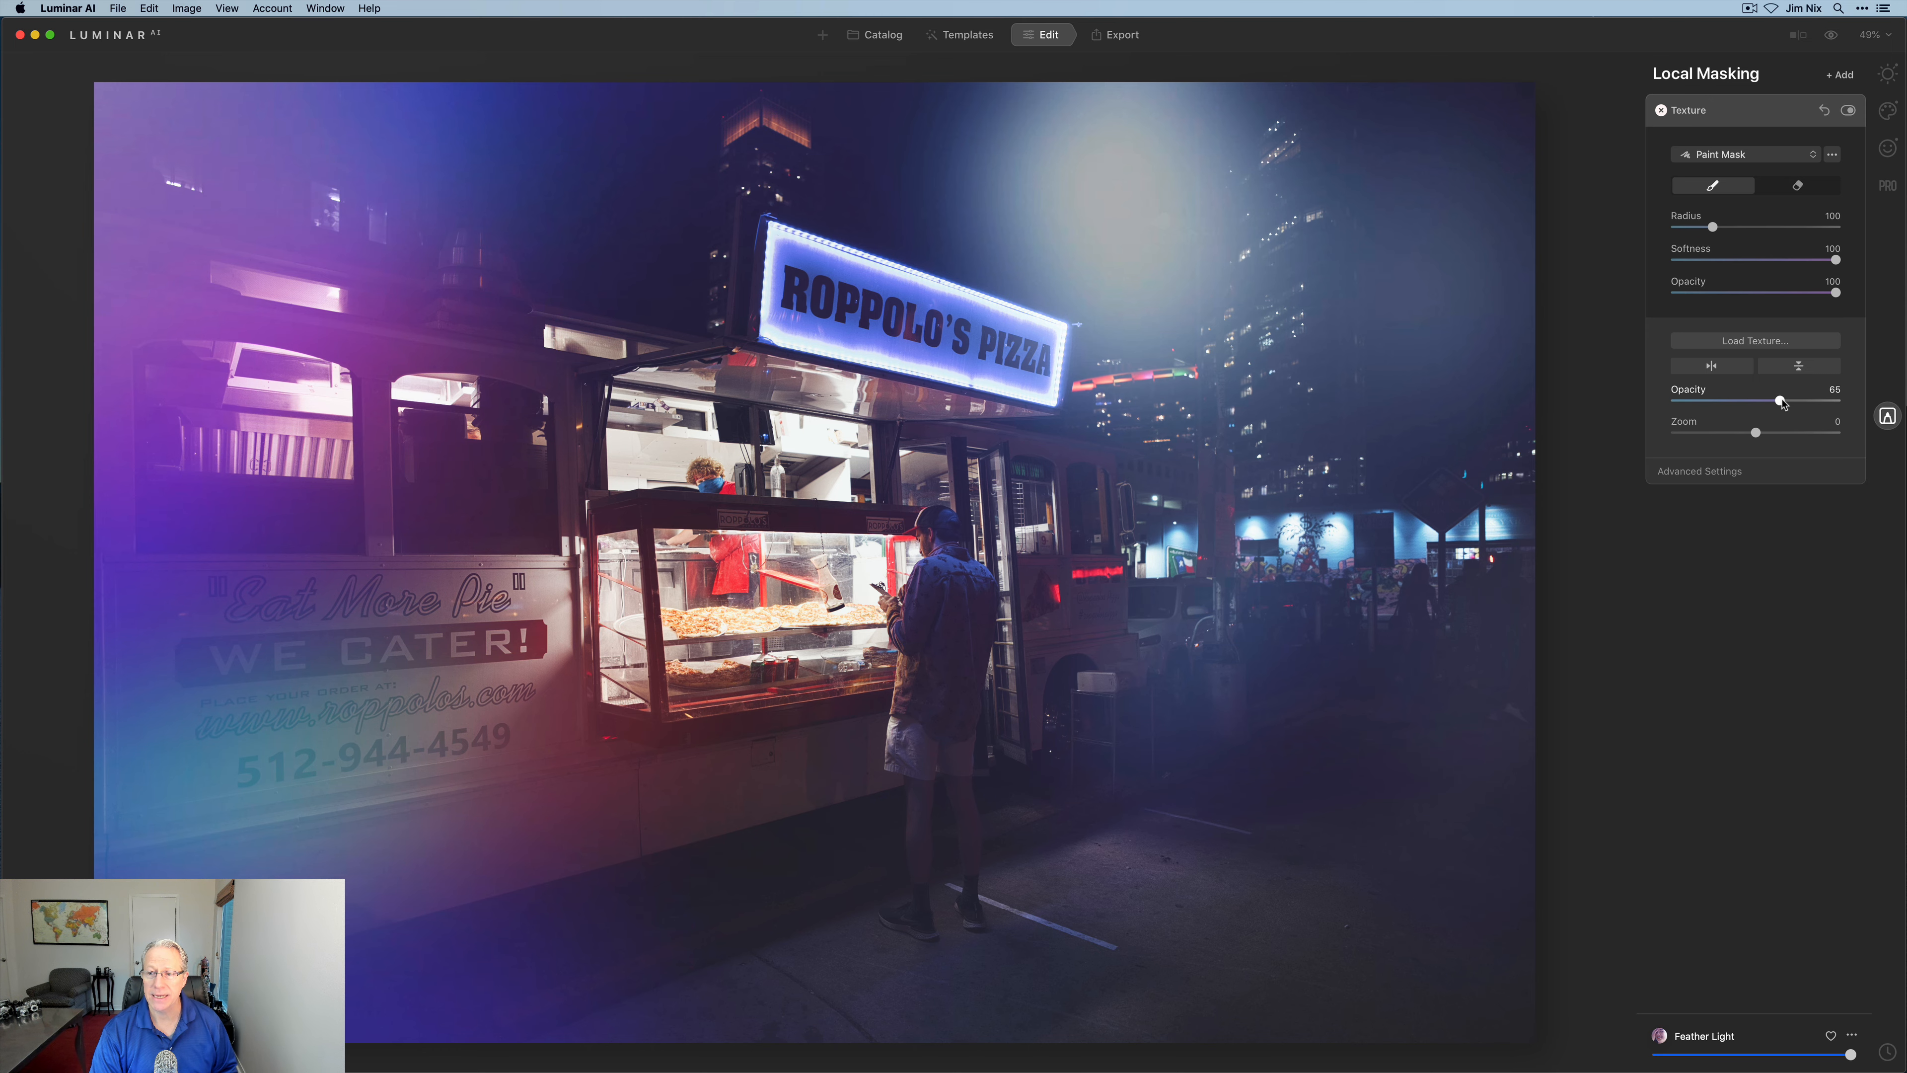
{"action": "mouse_move", "coordinate": [1783, 405]}
{"action": "left_mouse_down"}
{"action": "mouse_move", "coordinate": [1708, 407]}
{"action": "mouse_move", "coordinate": [1748, 404]}
{"action": "left_mouse_up"}
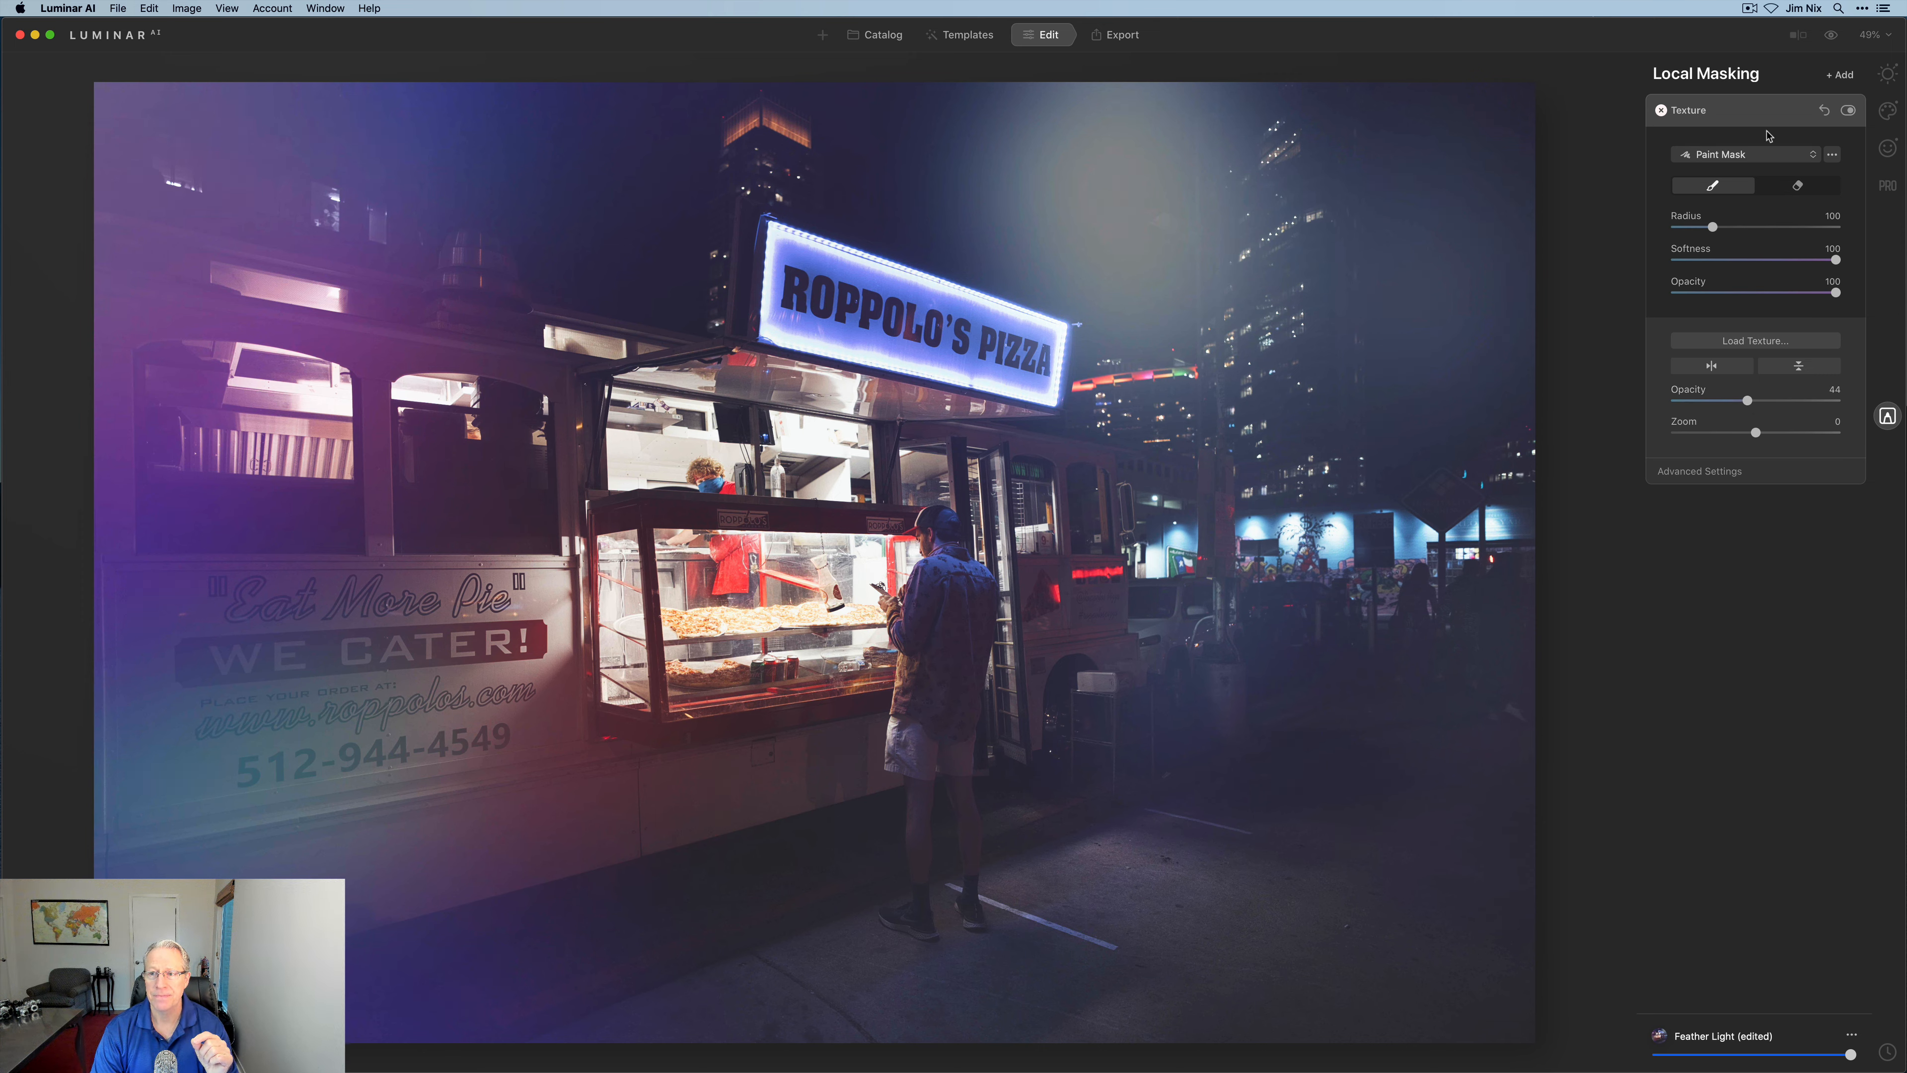
{"action": "left_click", "coordinate": [1759, 113]}
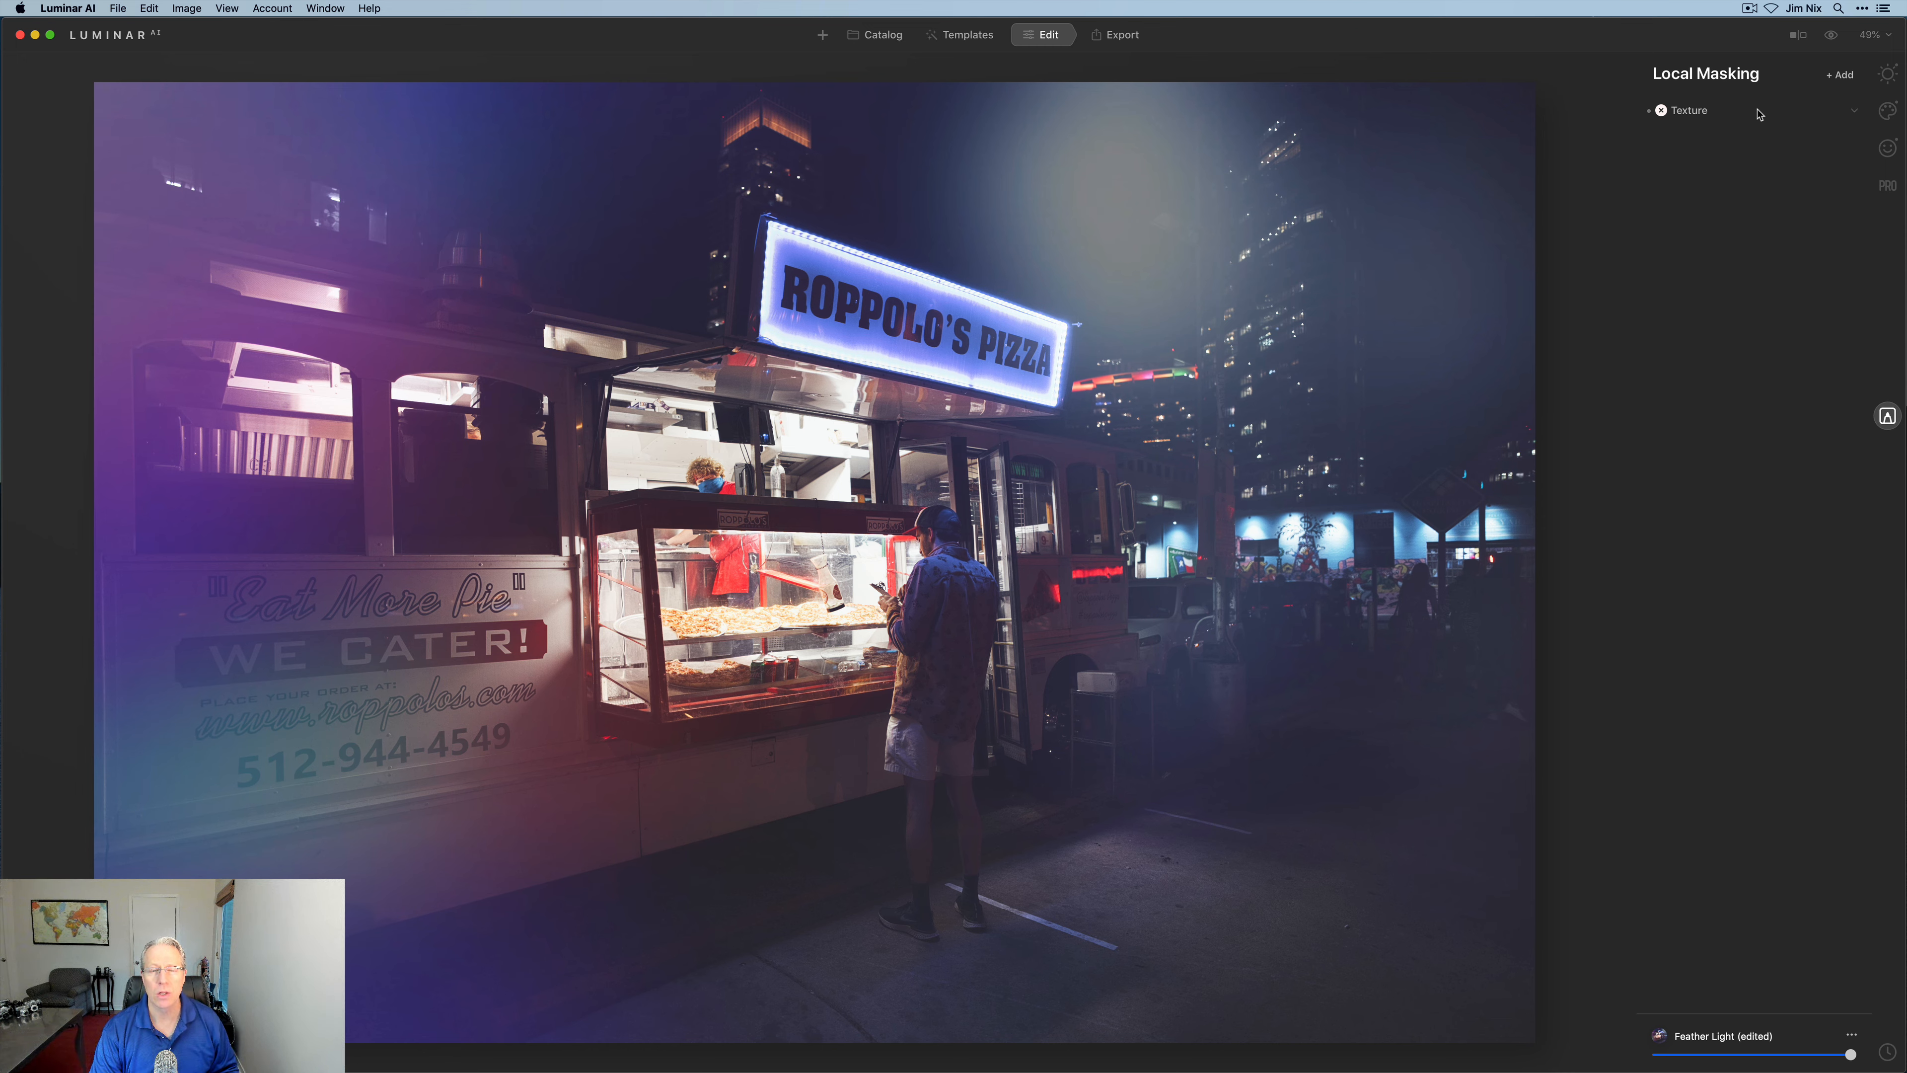
- Add a Basic local adjustment with Contrast 33, Highlights -11, Shadows 16 and AI Structure 17
{"action": "left_click", "coordinate": [1843, 74]}
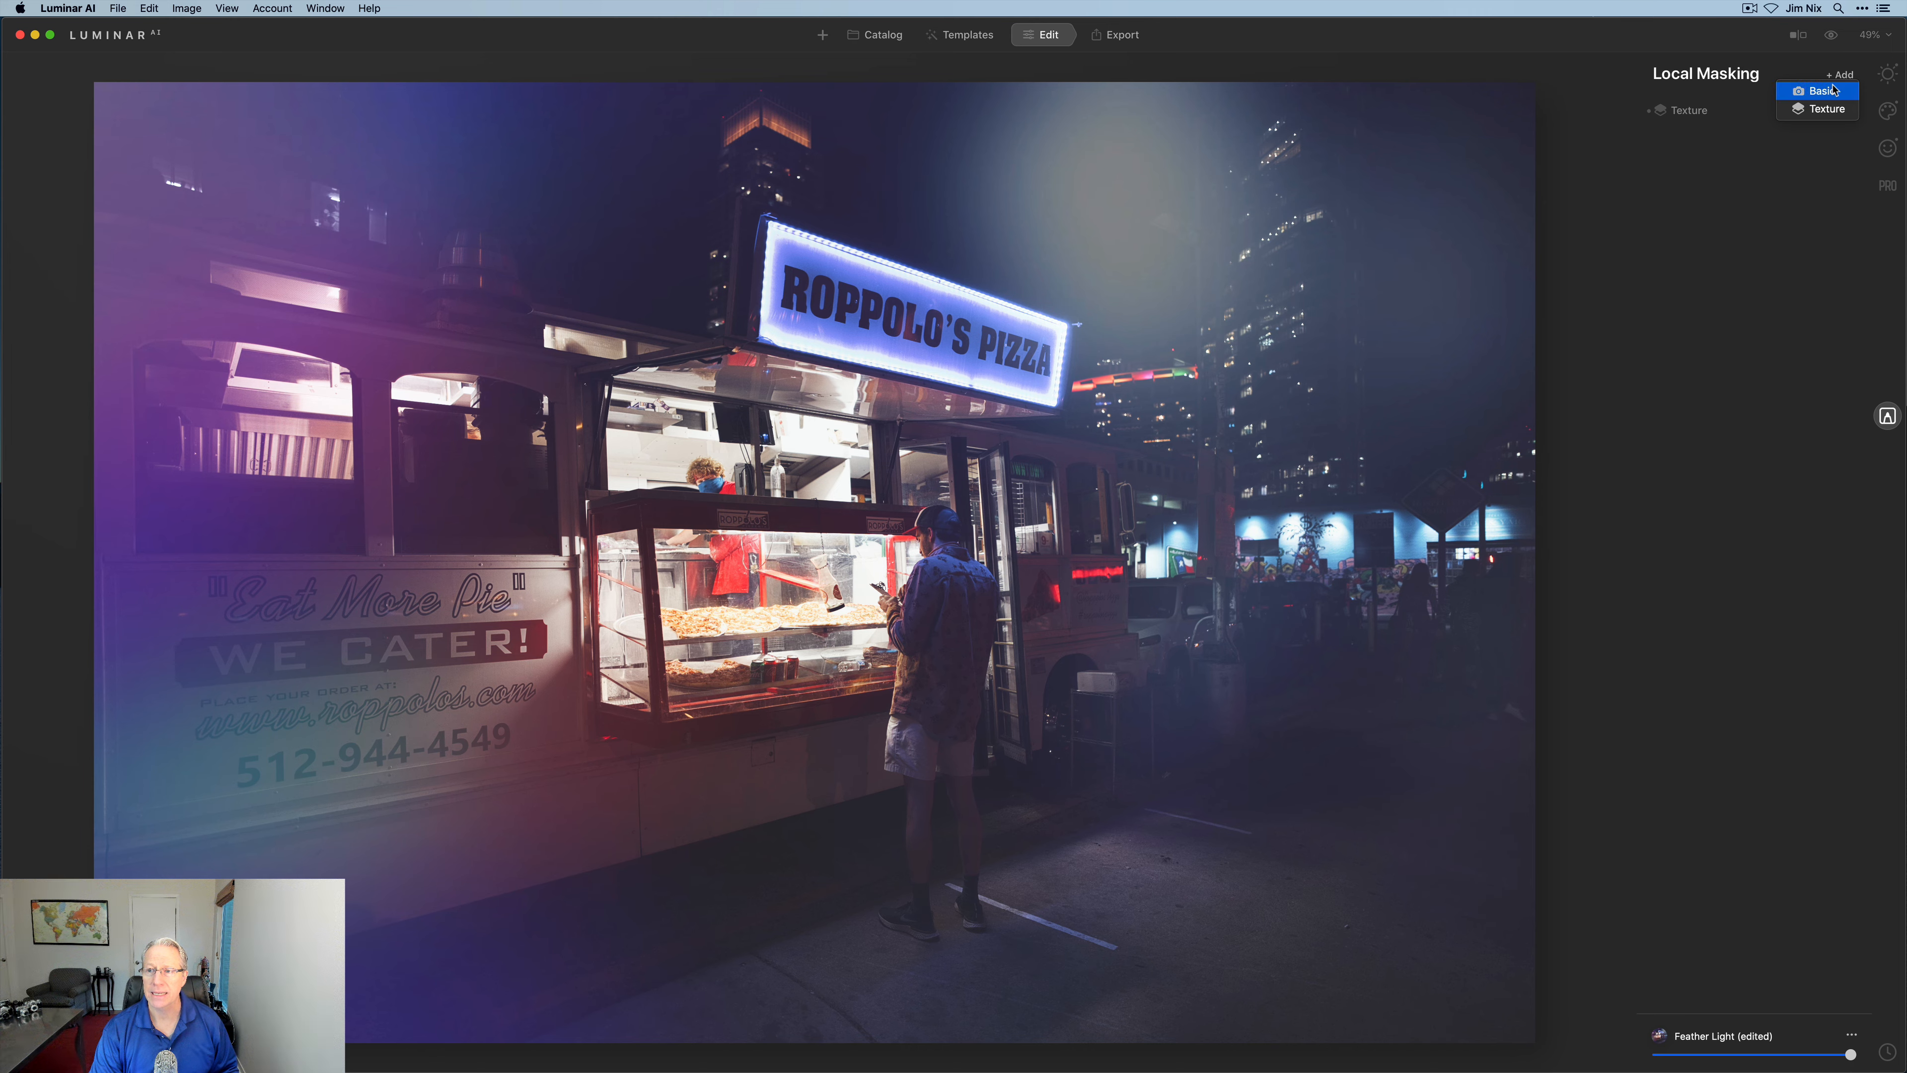
{"action": "left_click", "coordinate": [1833, 90]}
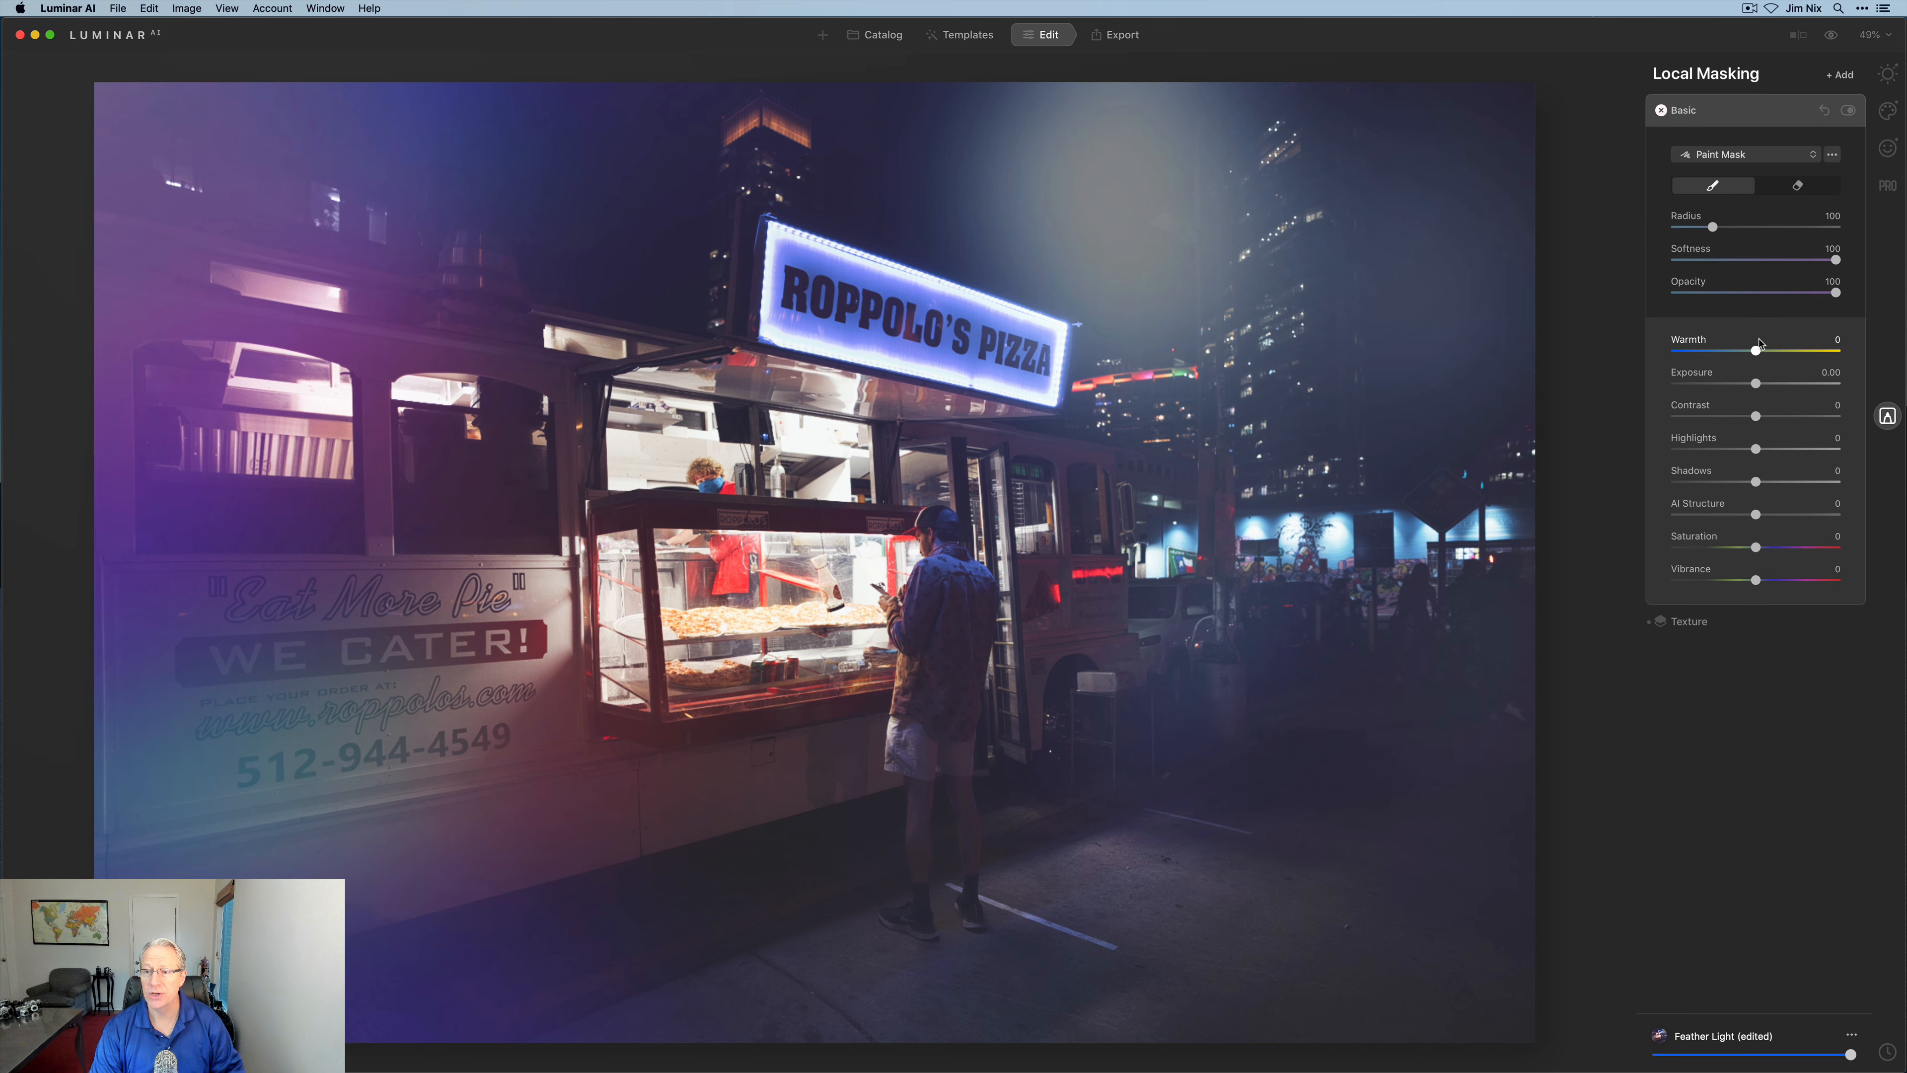
{"action": "left_click_drag", "start_coordinate": [1756, 415], "coordinate": [1772, 520]}
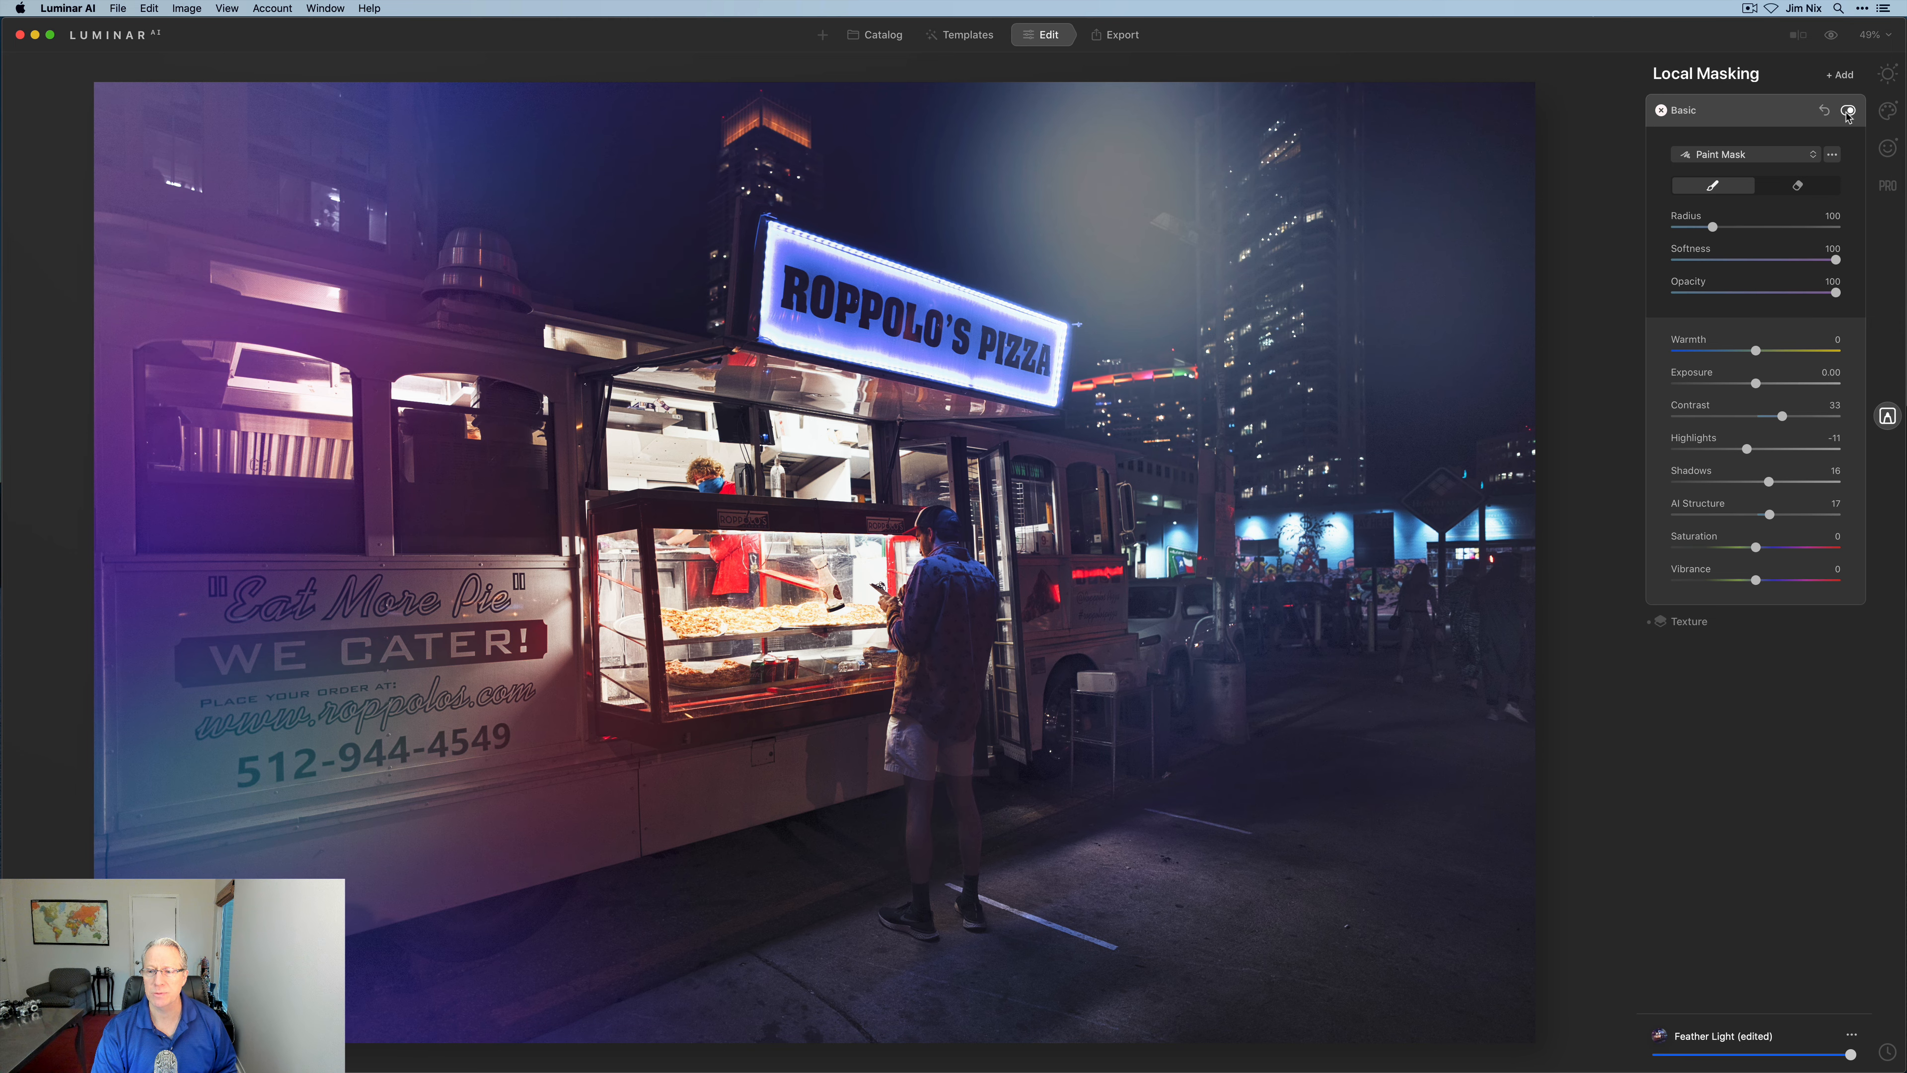
{"action": "left_click_drag", "start_coordinate": [1755, 350], "coordinate": [1750, 353]}
- Add a vignette with Amount -45, Size 22 and Inner Light 57, and compare the edit with the original photo
{"action": "left_click", "coordinate": [1885, 81]}
{"action": "left_click", "coordinate": [1688, 442]}
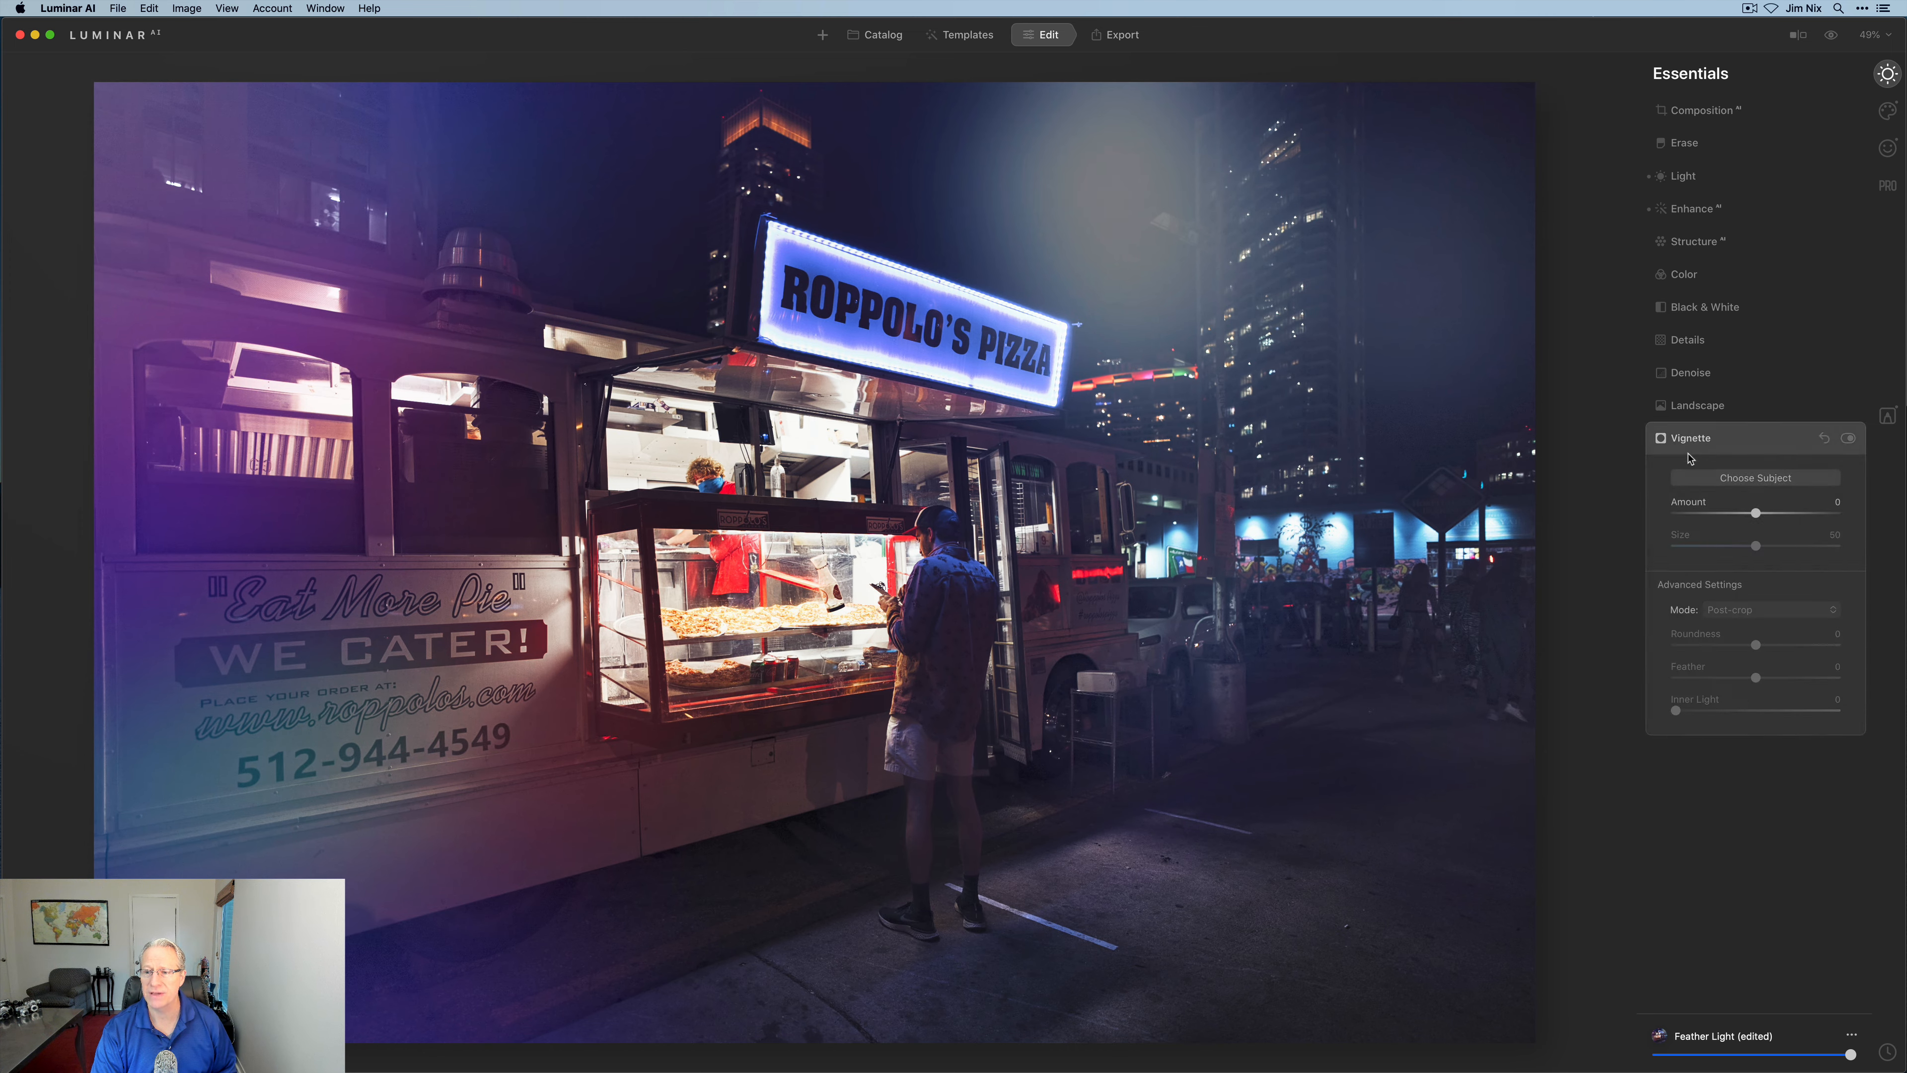
{"action": "left_click", "coordinate": [1719, 513]}
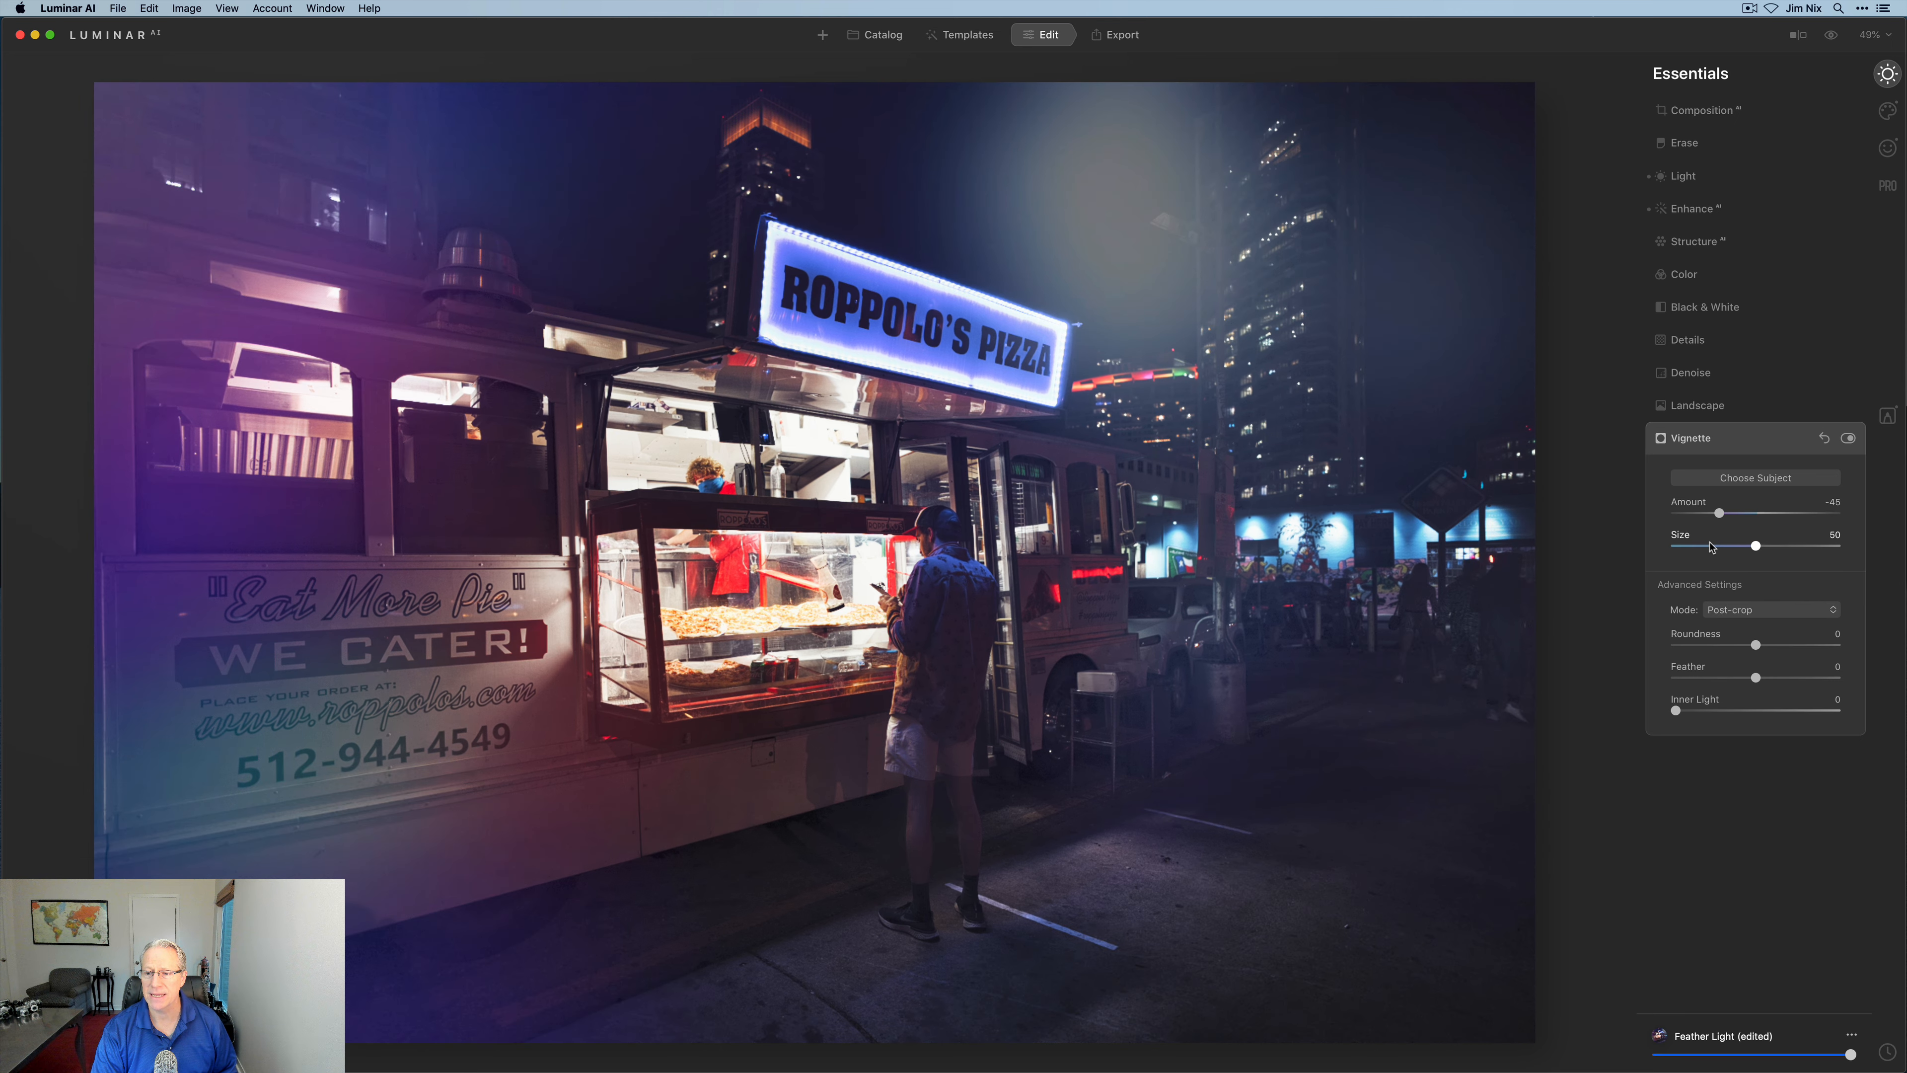
{"action": "left_click", "coordinate": [1710, 546]}
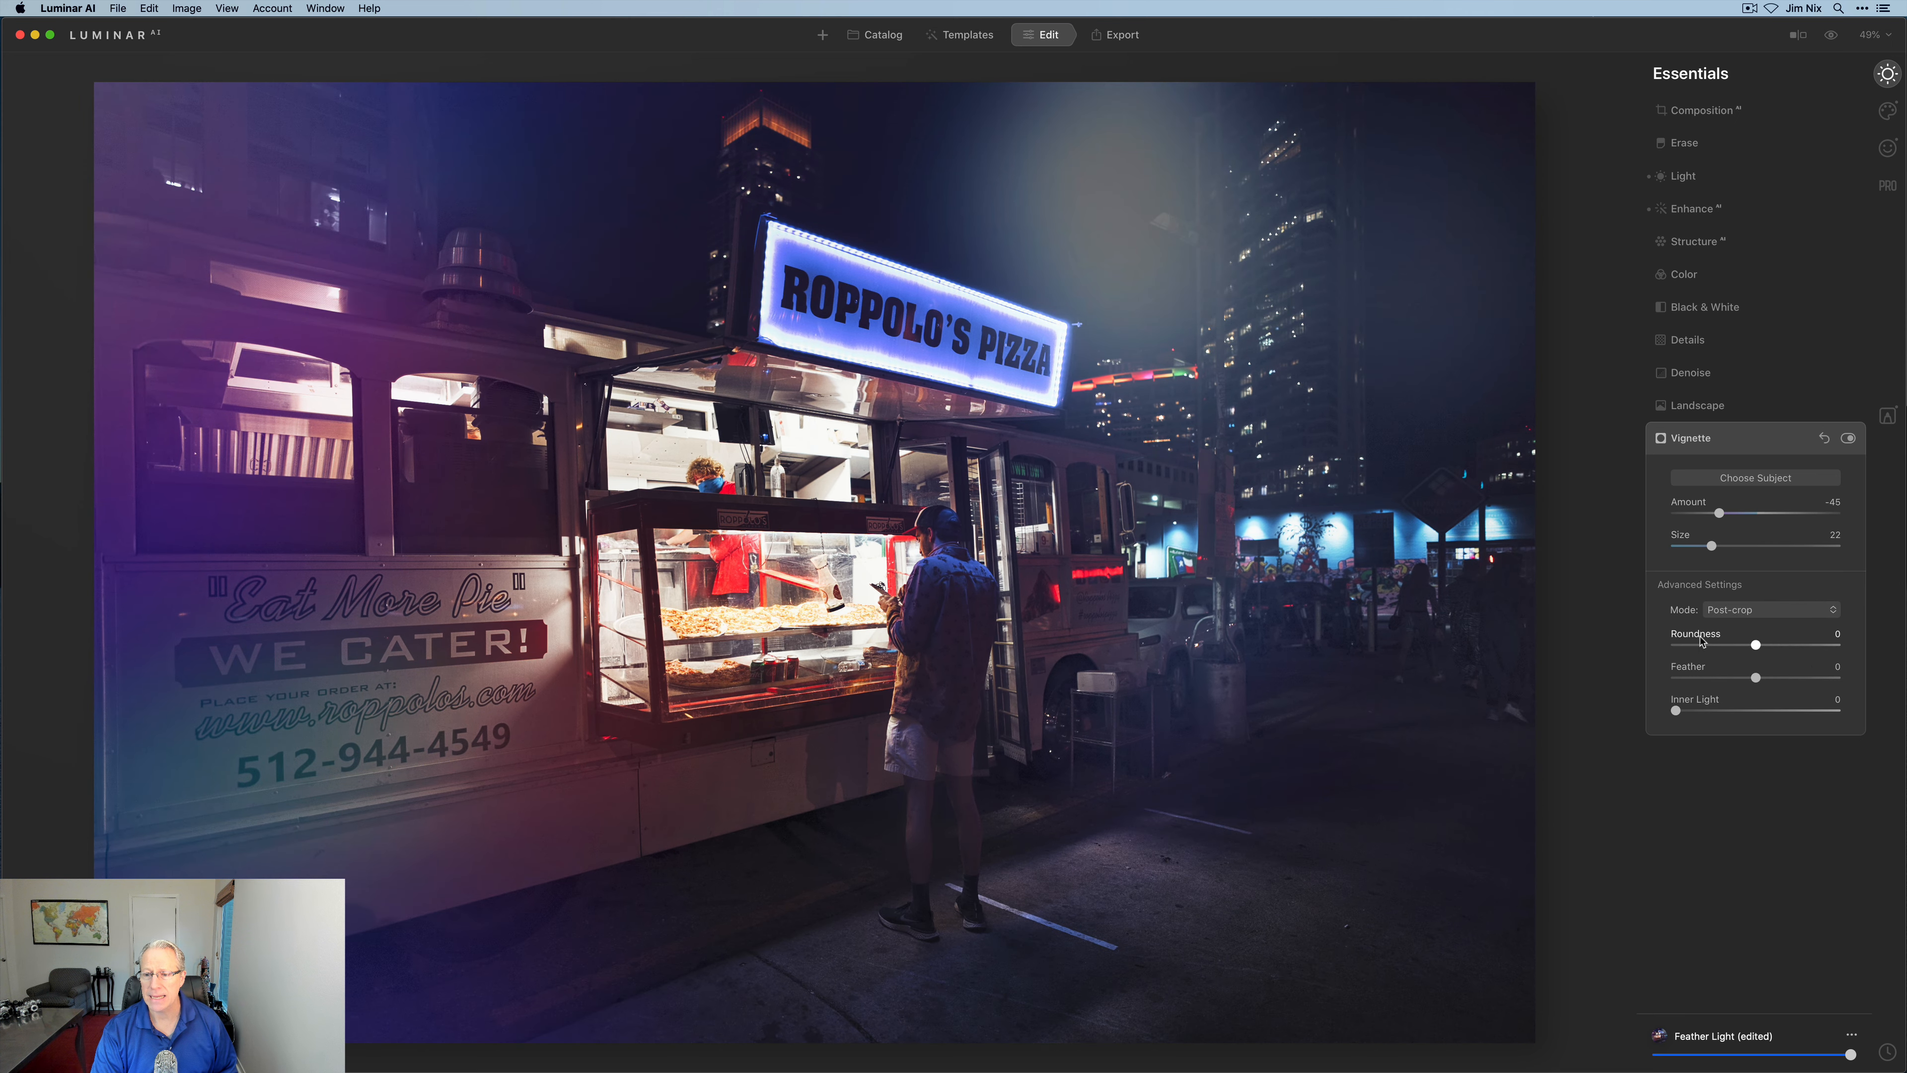
{"action": "left_click", "coordinate": [1687, 710]}
{"action": "left_click_drag", "start_coordinate": [1686, 710], "coordinate": [1770, 709]}
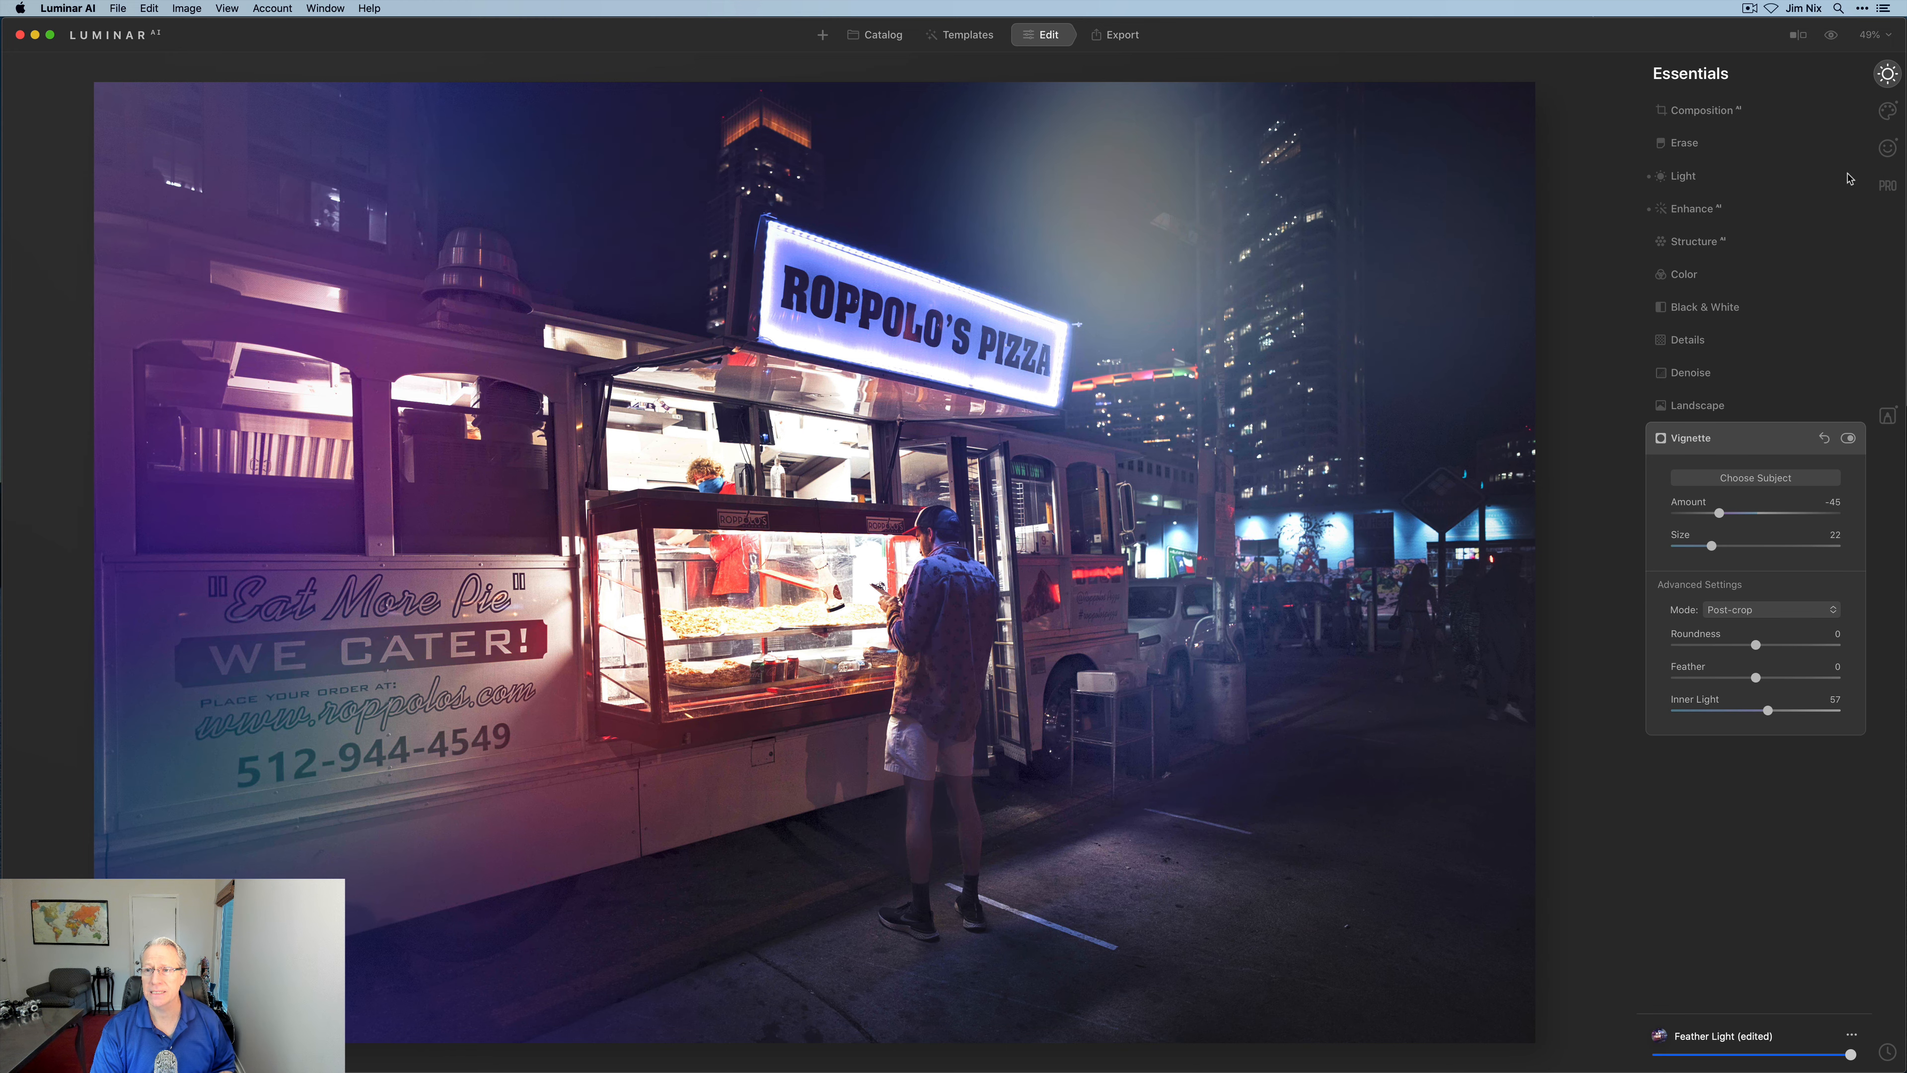
{"action": "left_click", "coordinate": [1831, 36]}
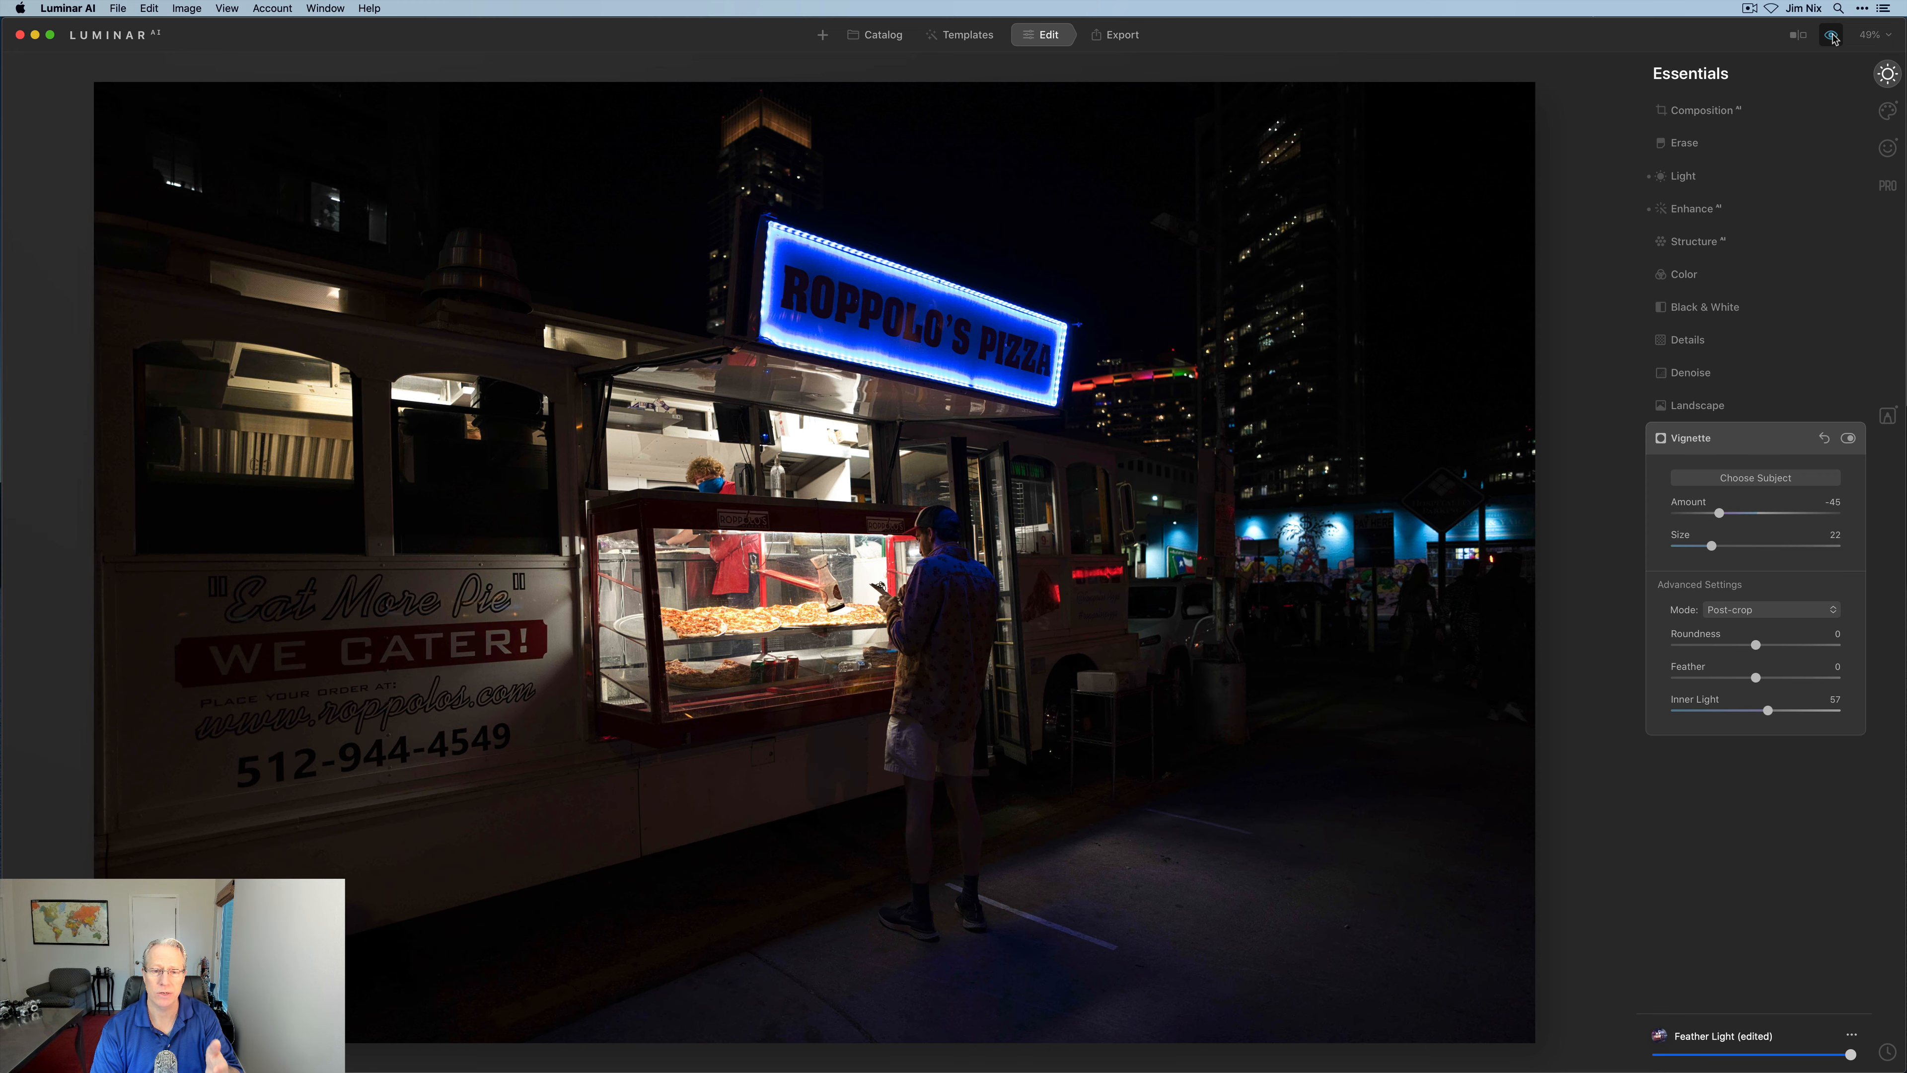
{"action": "left_click", "coordinate": [1832, 36]}
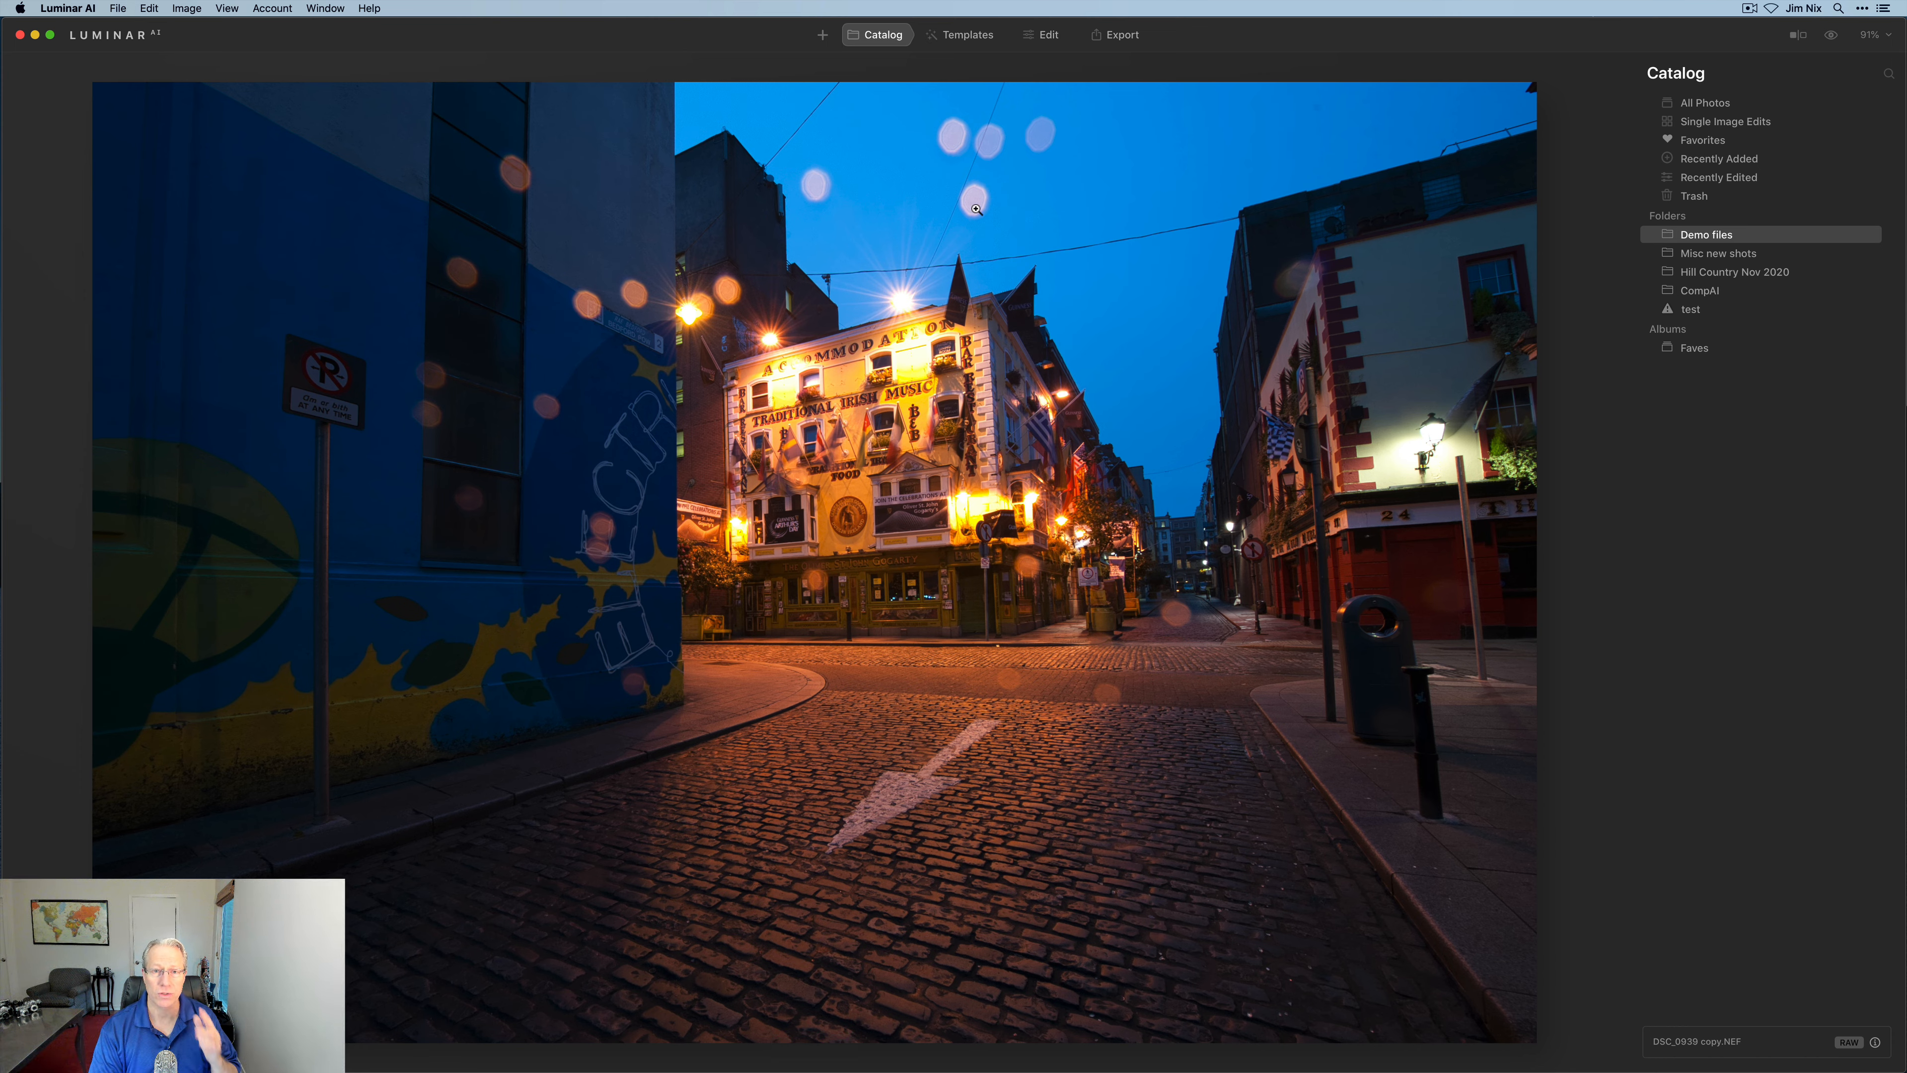
- Try the Cold Frame template on the Irish pub street photo and replace it with Celebrate from the Experimental collection
{"action": "left_click", "coordinate": [968, 38]}
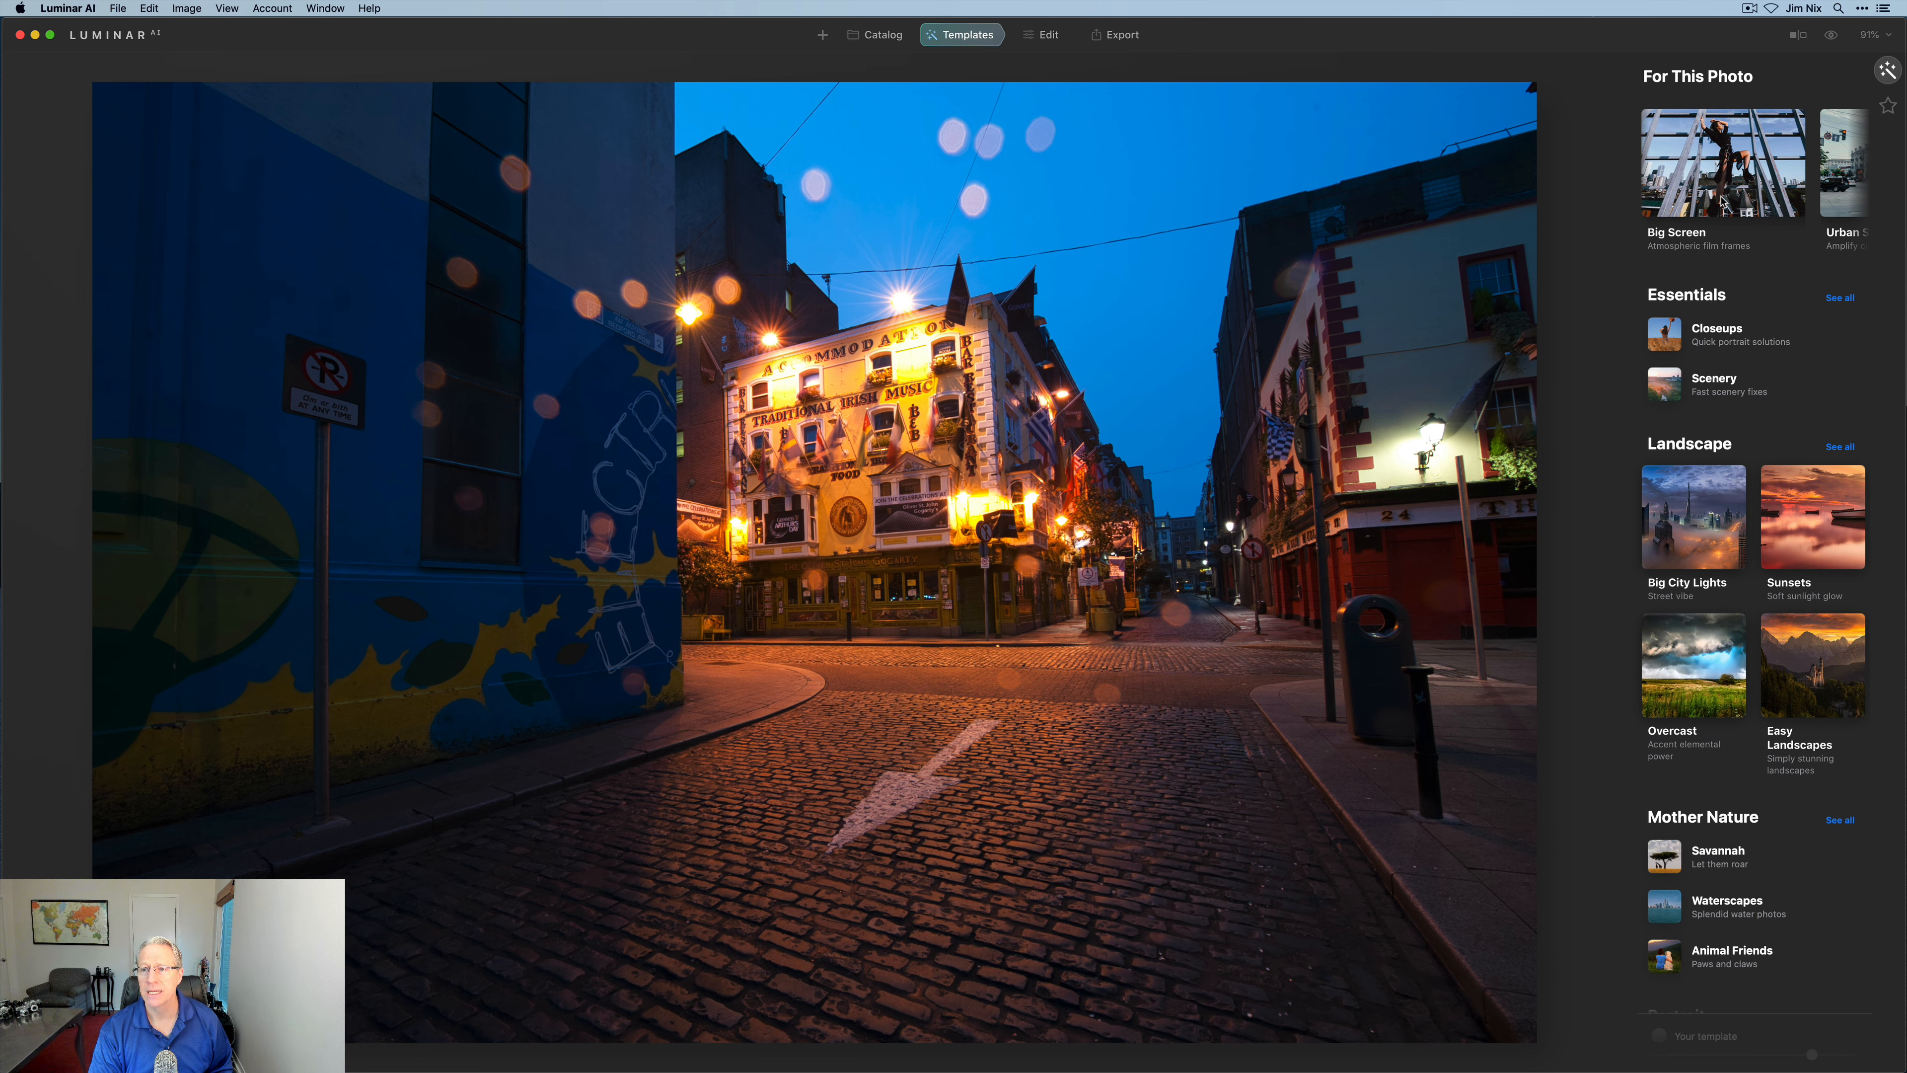
{"action": "scroll", "coordinate": [1722, 202], "scroll_direction": "right", "scroll_amount": 5}
{"action": "scroll", "coordinate": [1722, 203], "scroll_direction": "left", "scroll_amount": 5}
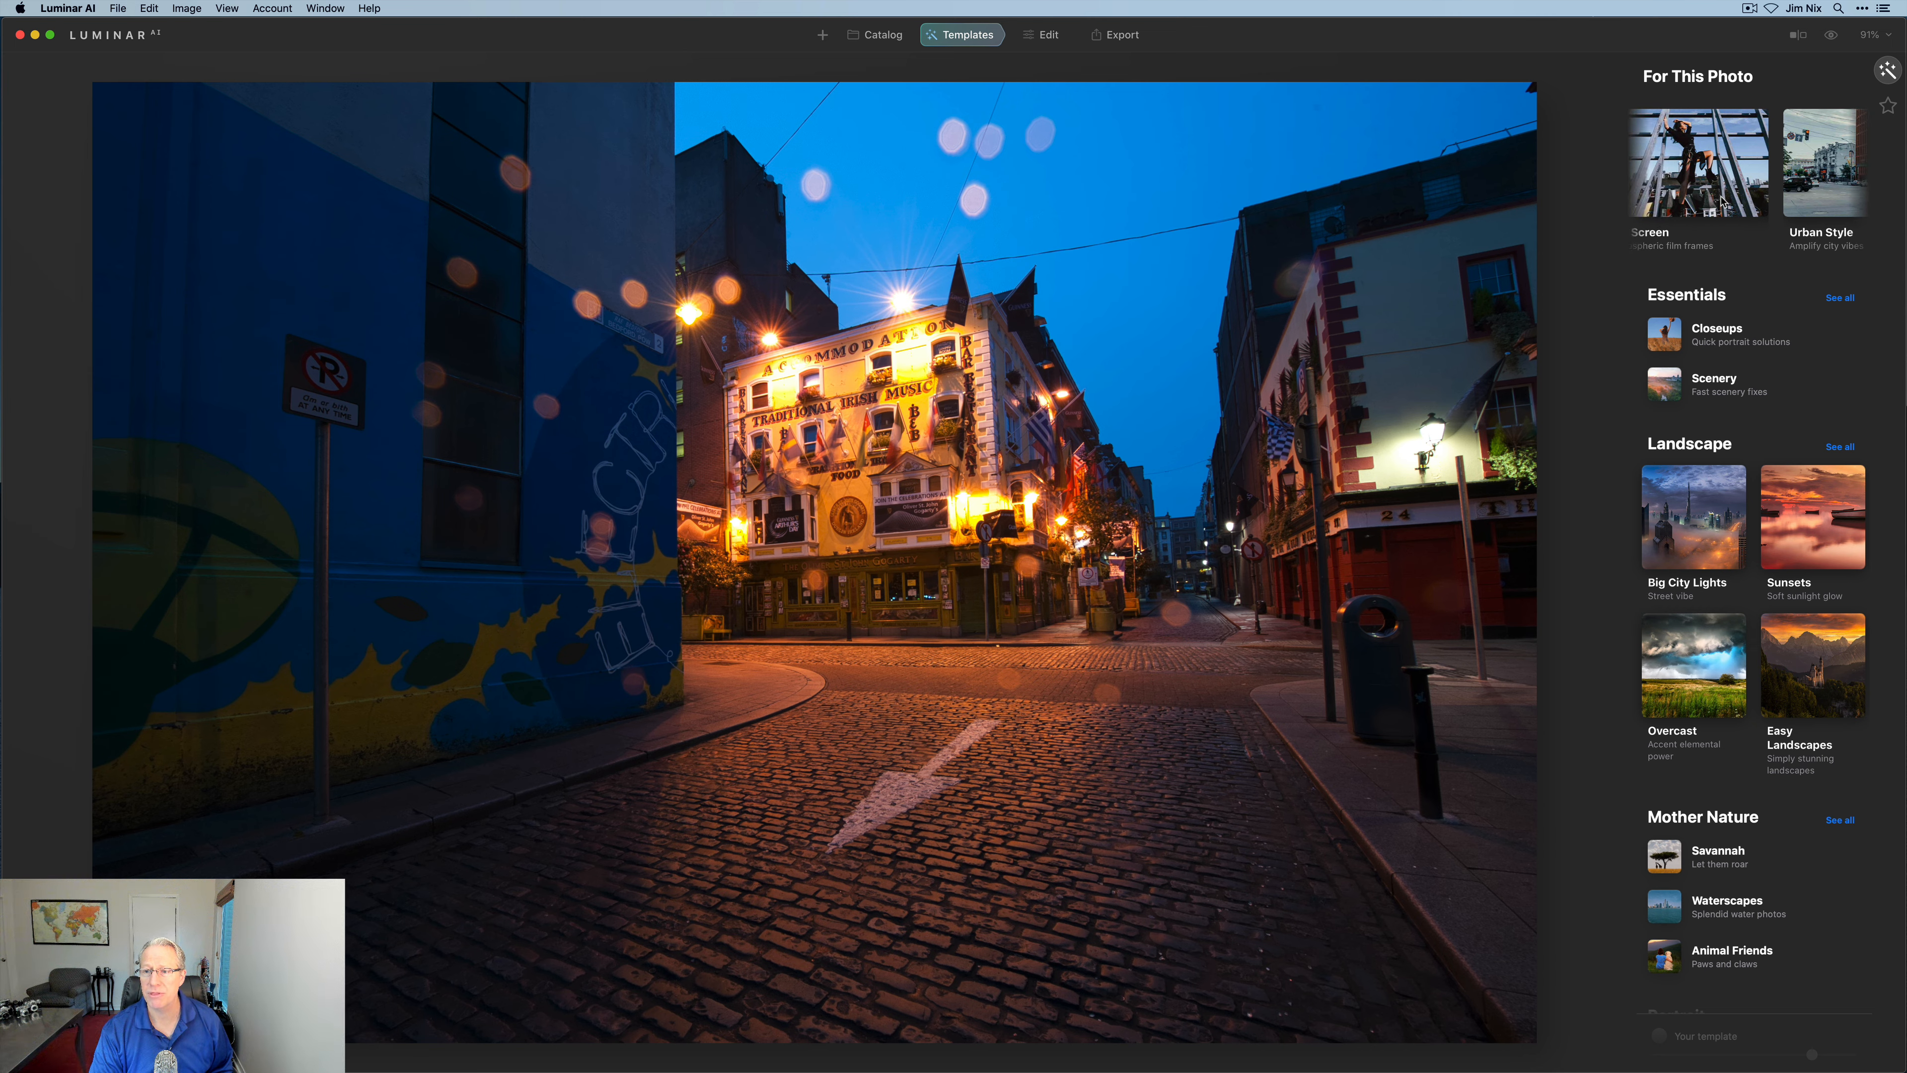
{"action": "scroll", "coordinate": [1726, 544], "scroll_direction": "down", "scroll_amount": 4}
{"action": "scroll", "coordinate": [1726, 543], "scroll_direction": "down", "scroll_amount": 5}
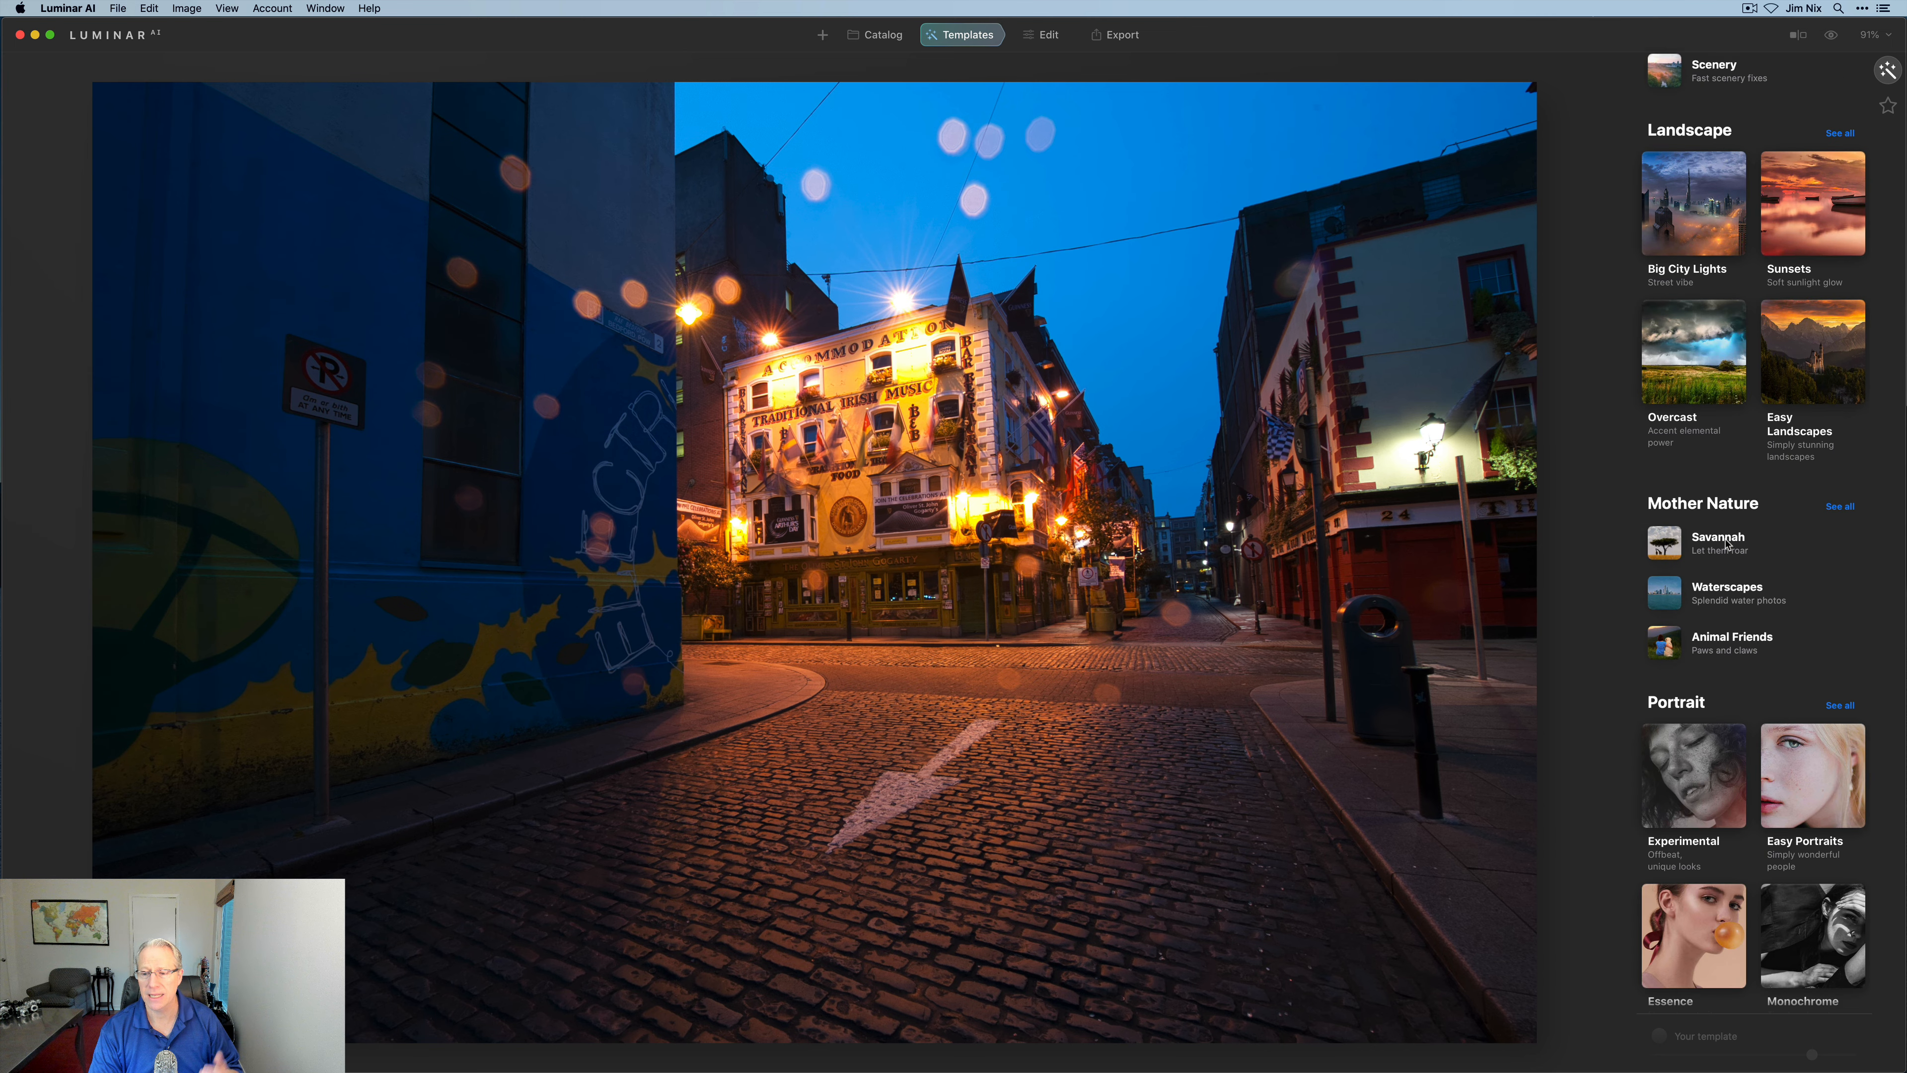
{"action": "left_click", "coordinate": [1702, 603]}
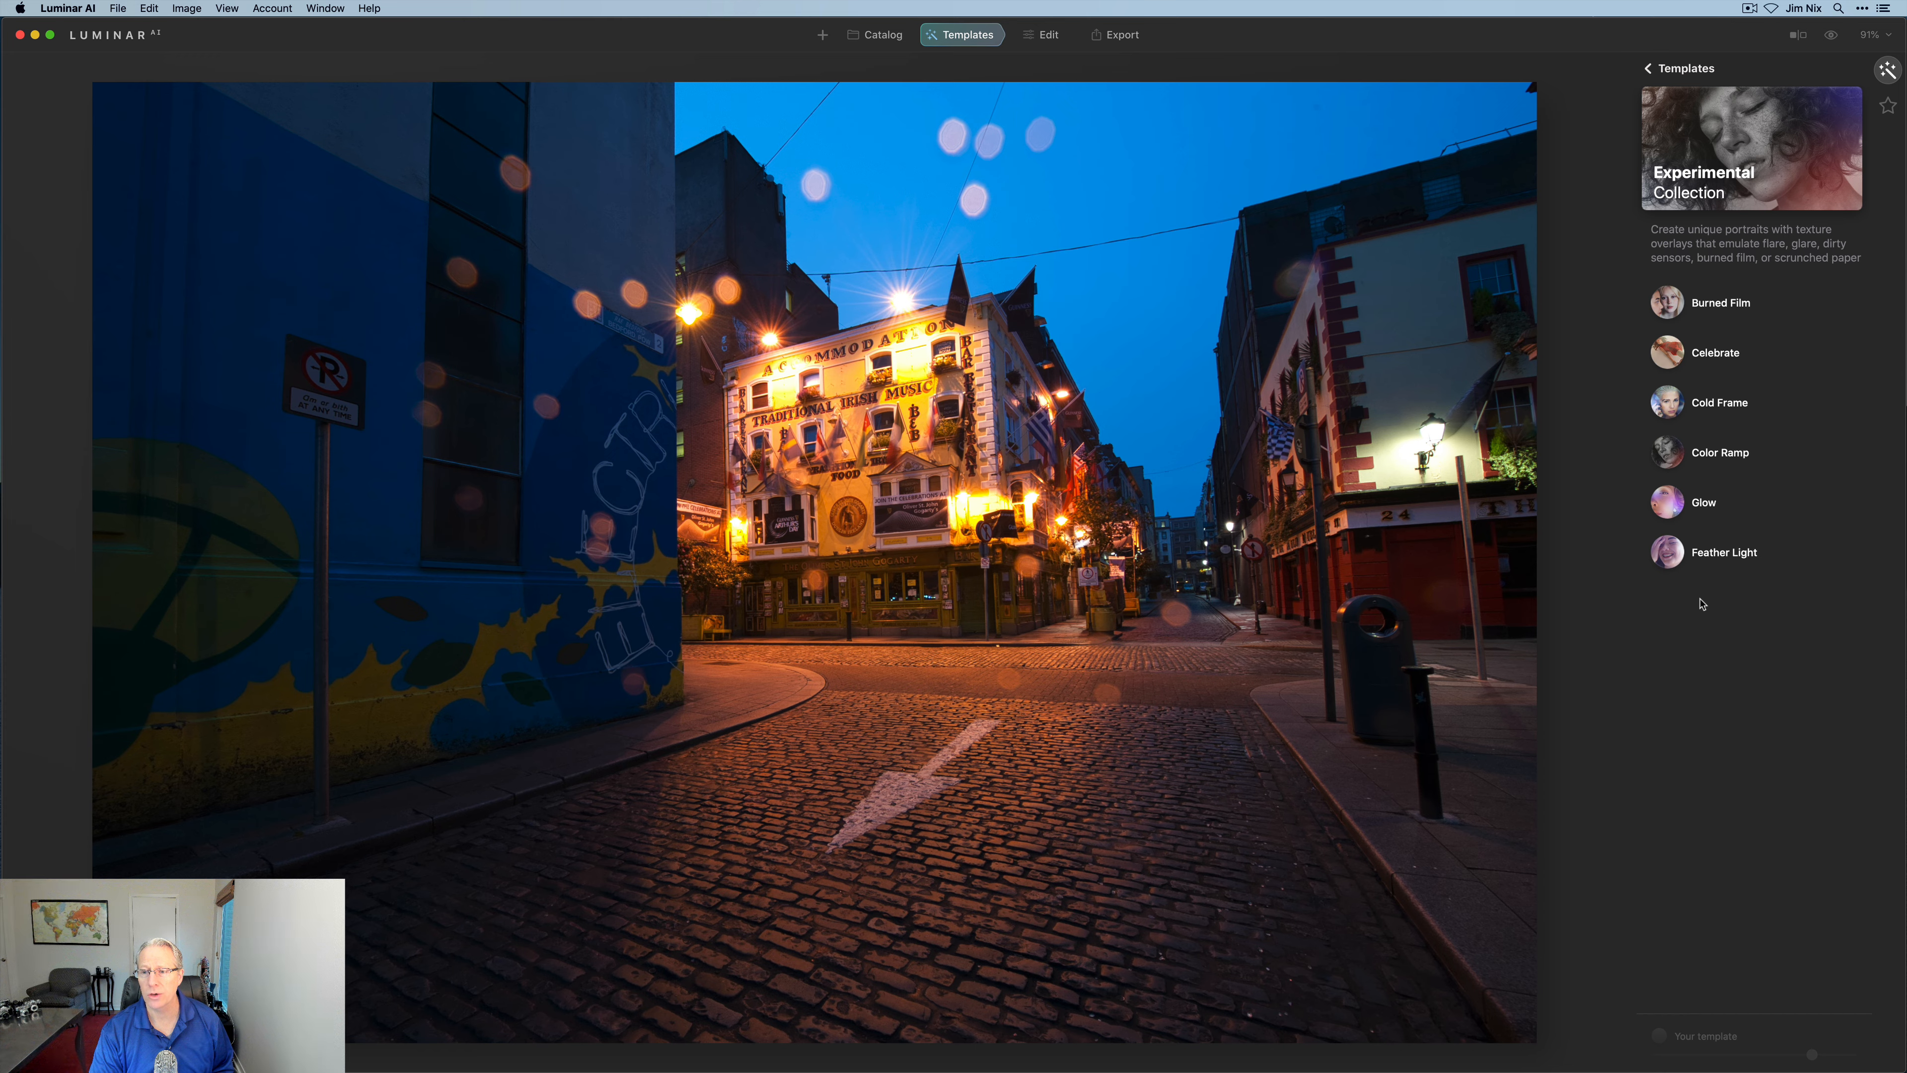
{"action": "left_click", "coordinate": [1666, 406]}
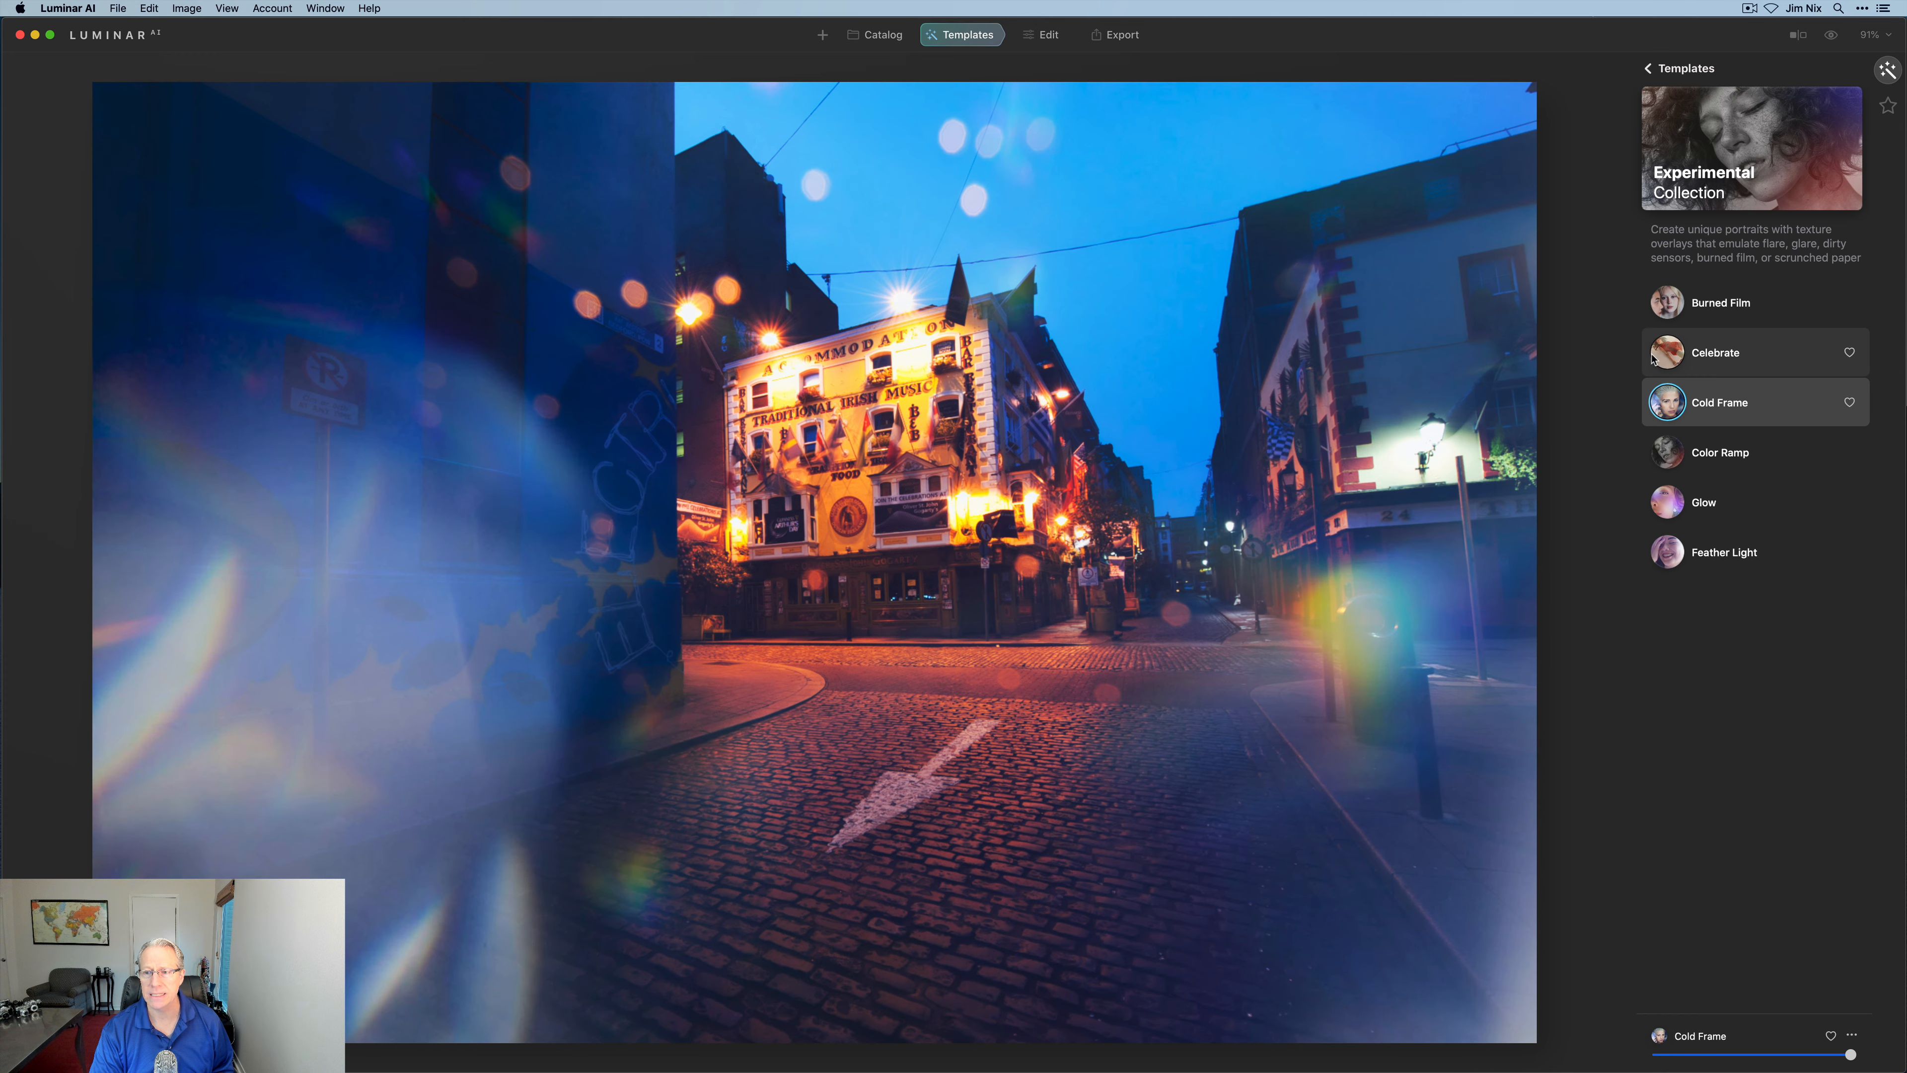
{"action": "left_click", "coordinate": [1676, 365]}
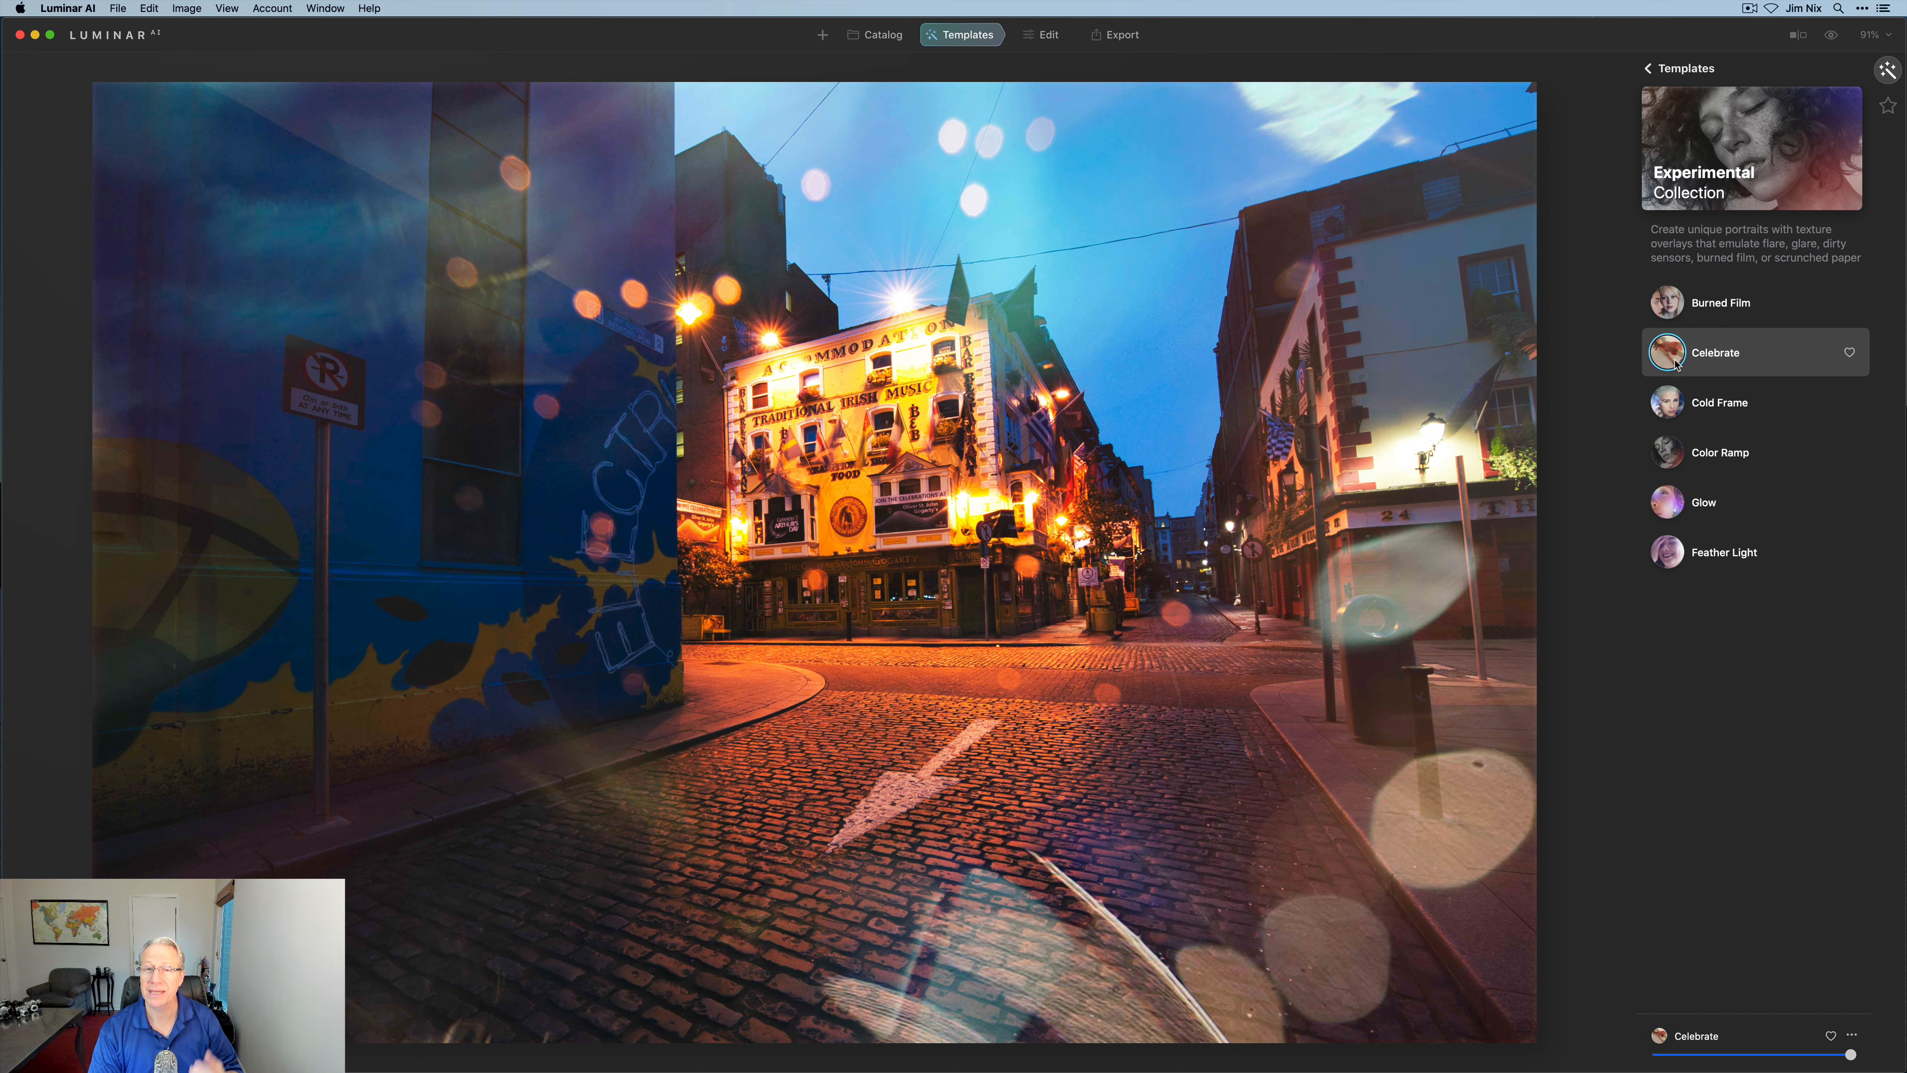
- Correct the vertical perspective of the street photo automatically with the Composition tool and accept the result
{"action": "left_click", "coordinate": [1058, 37]}
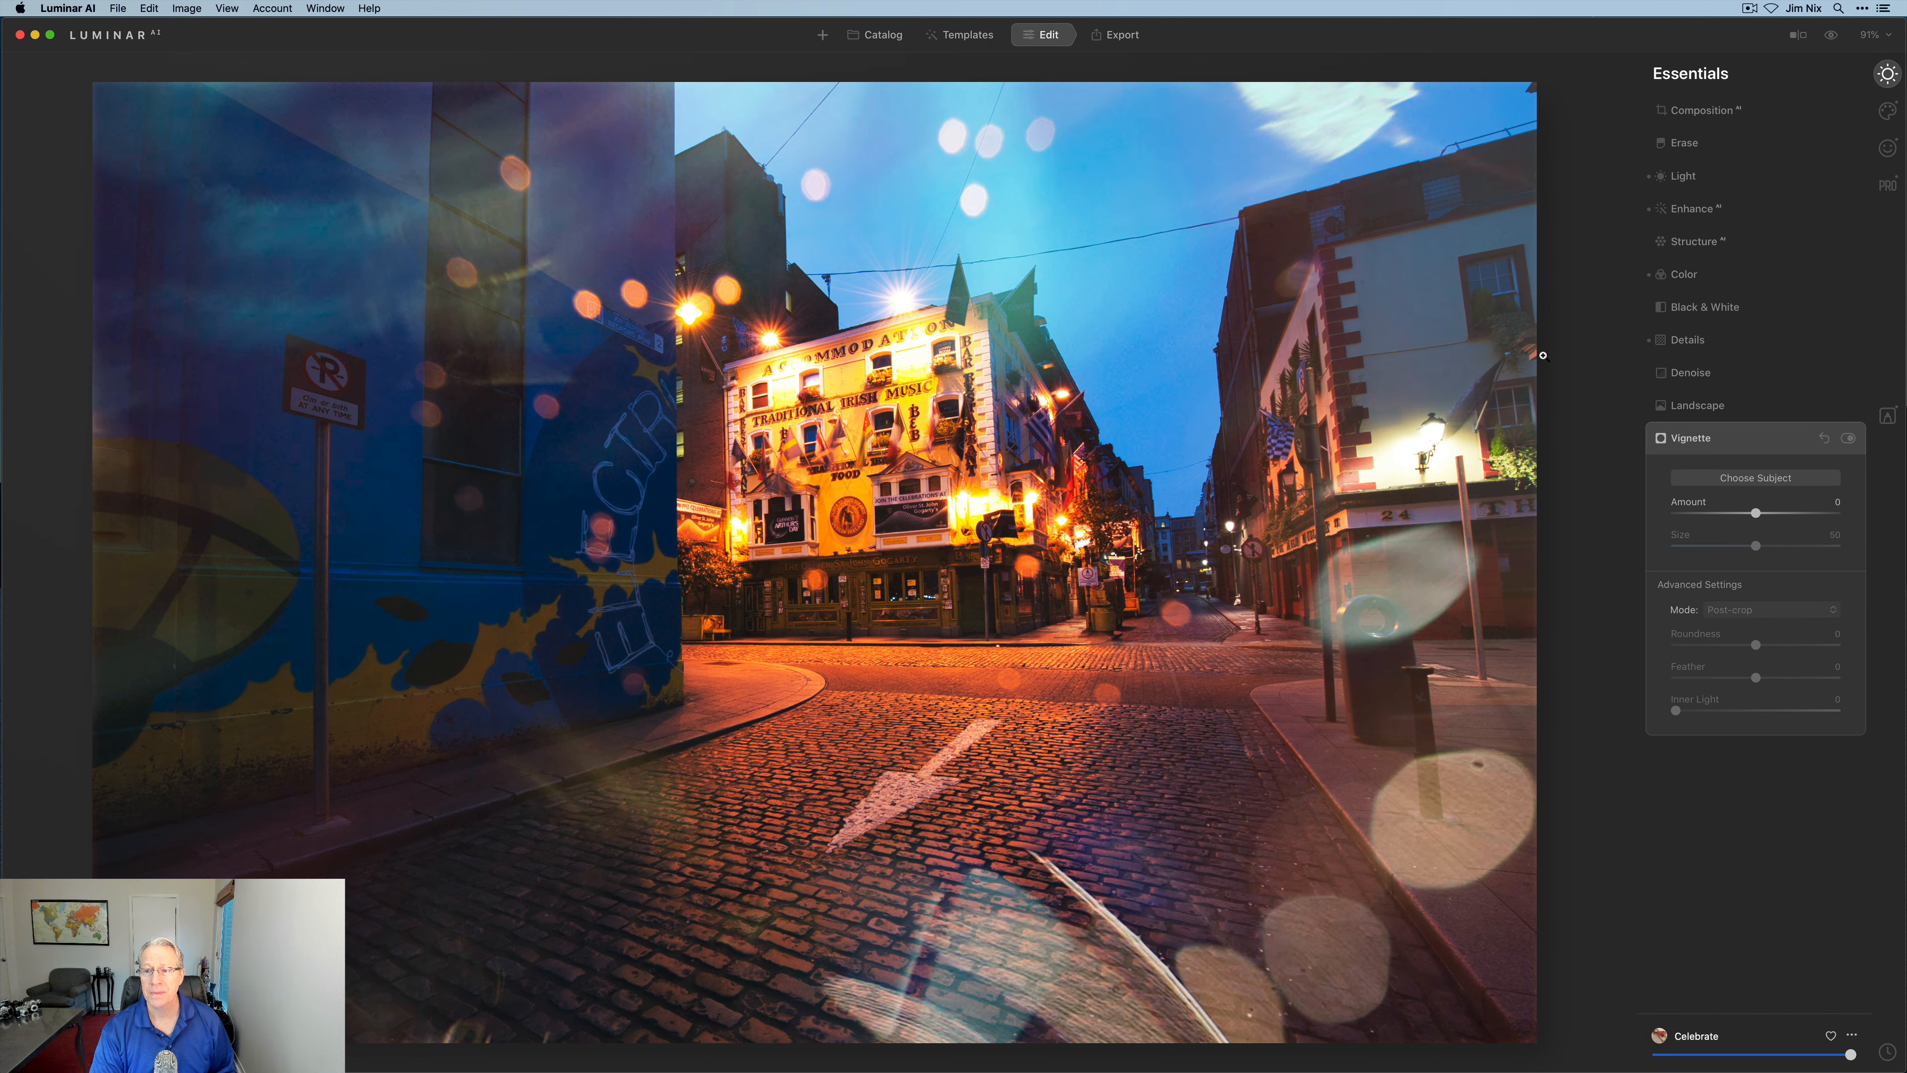
{"action": "left_click", "coordinate": [1726, 112]}
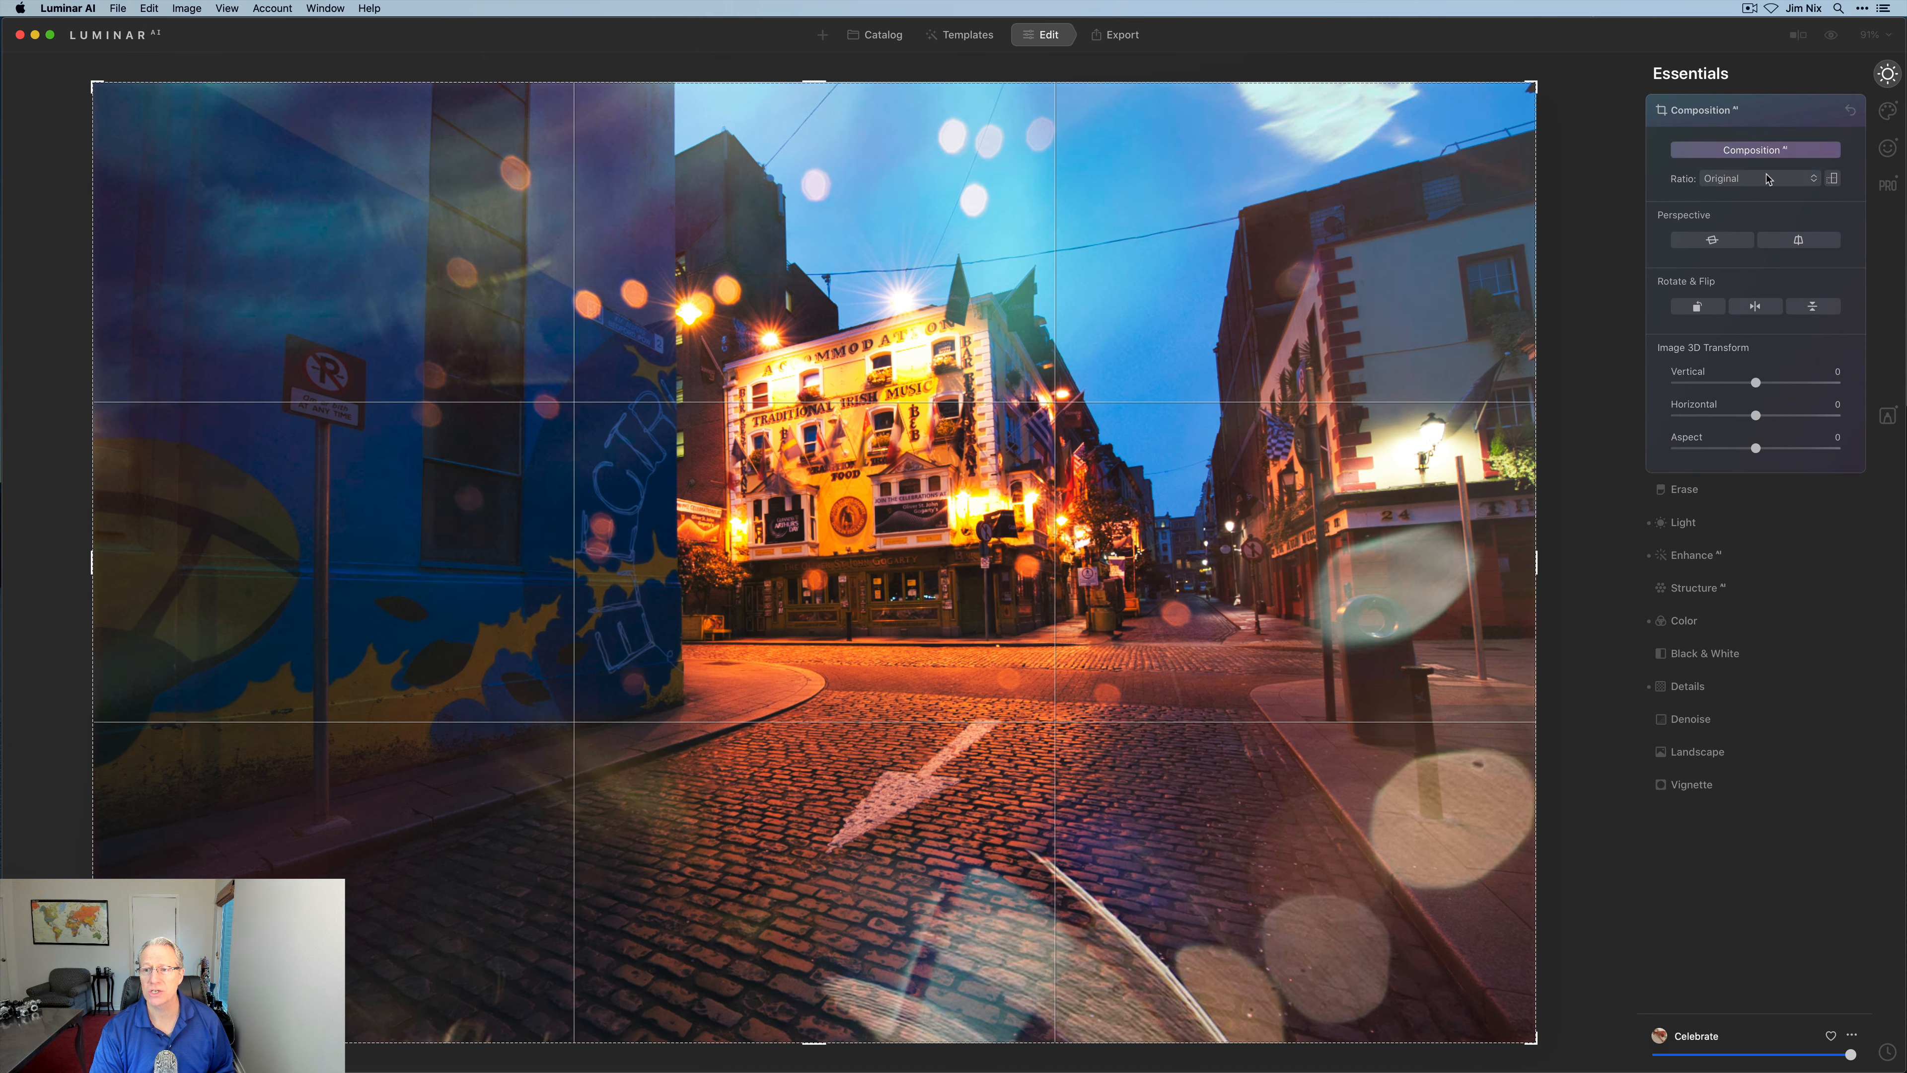
{"action": "left_click", "coordinate": [1809, 246]}
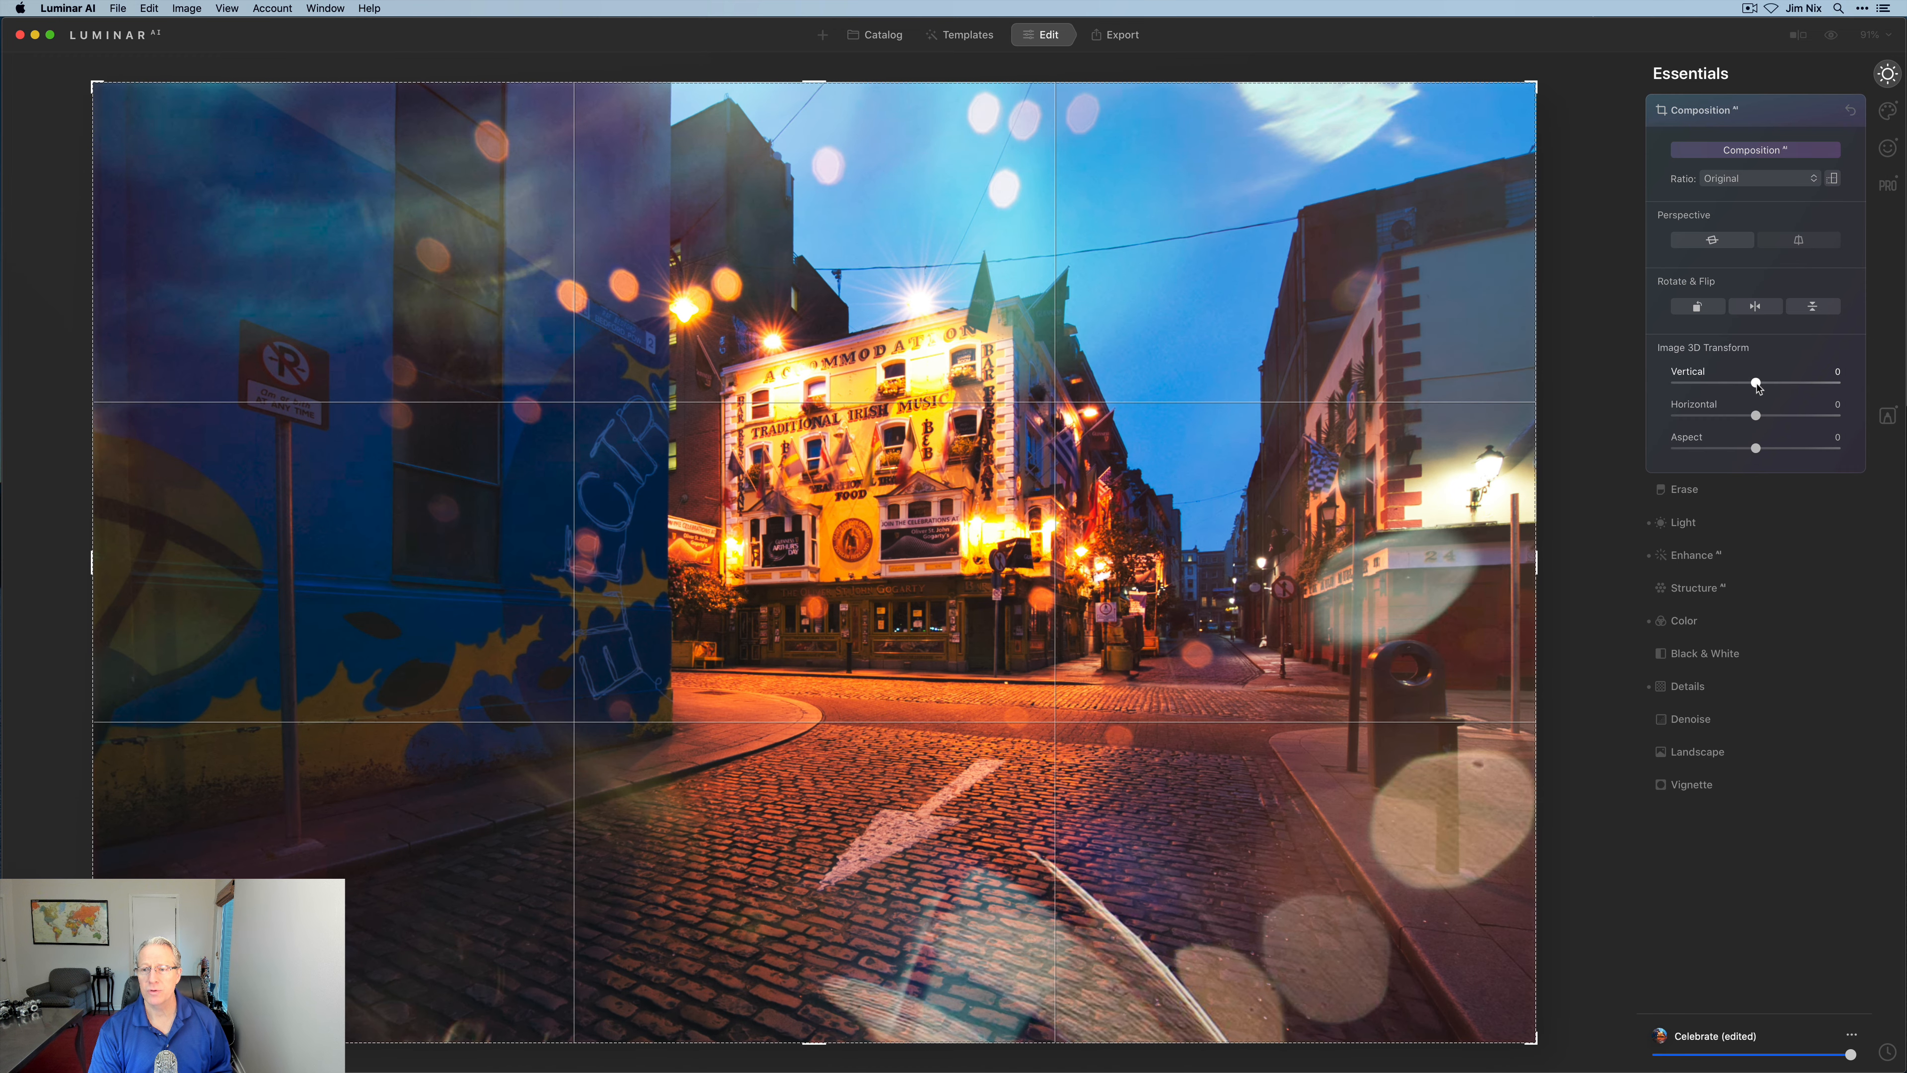
{"action": "left_click_drag", "start_coordinate": [1759, 386], "coordinate": [1760, 389]}
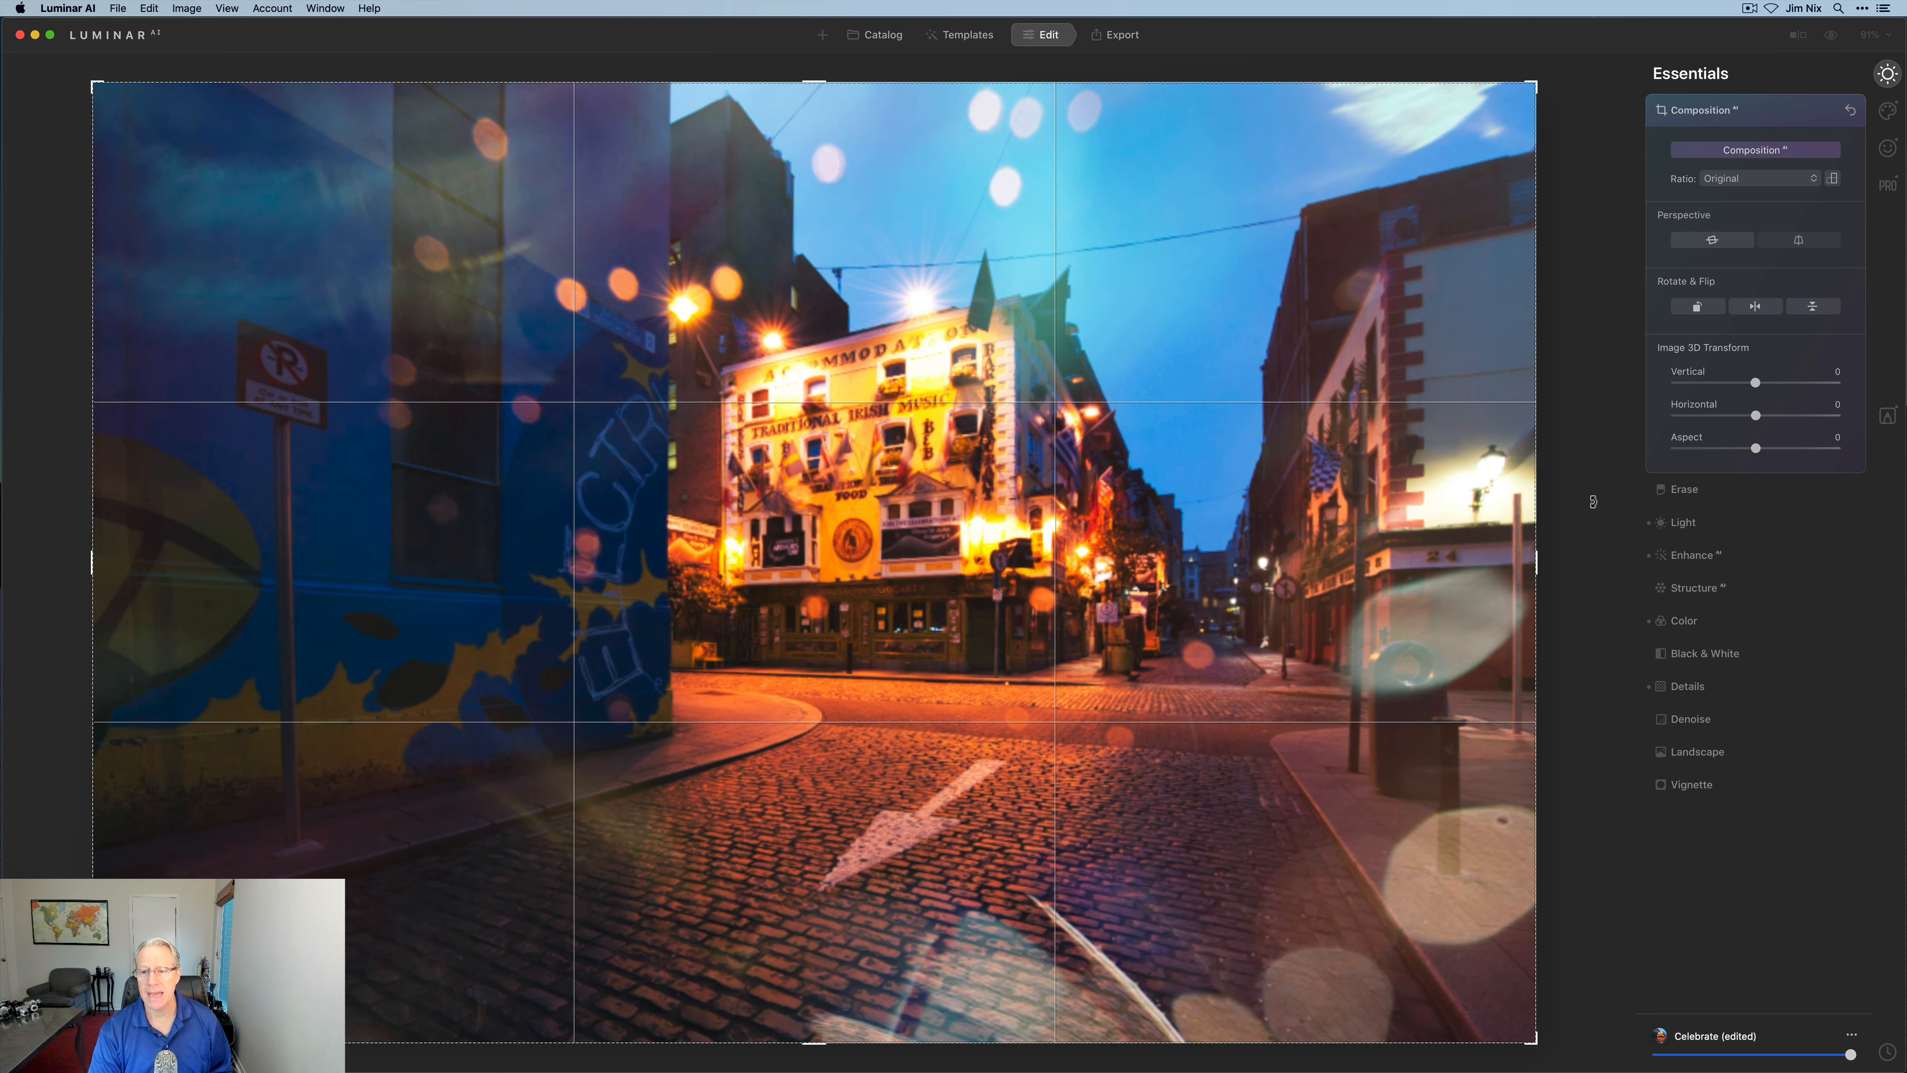
{"action": "key", "text": "Return"}
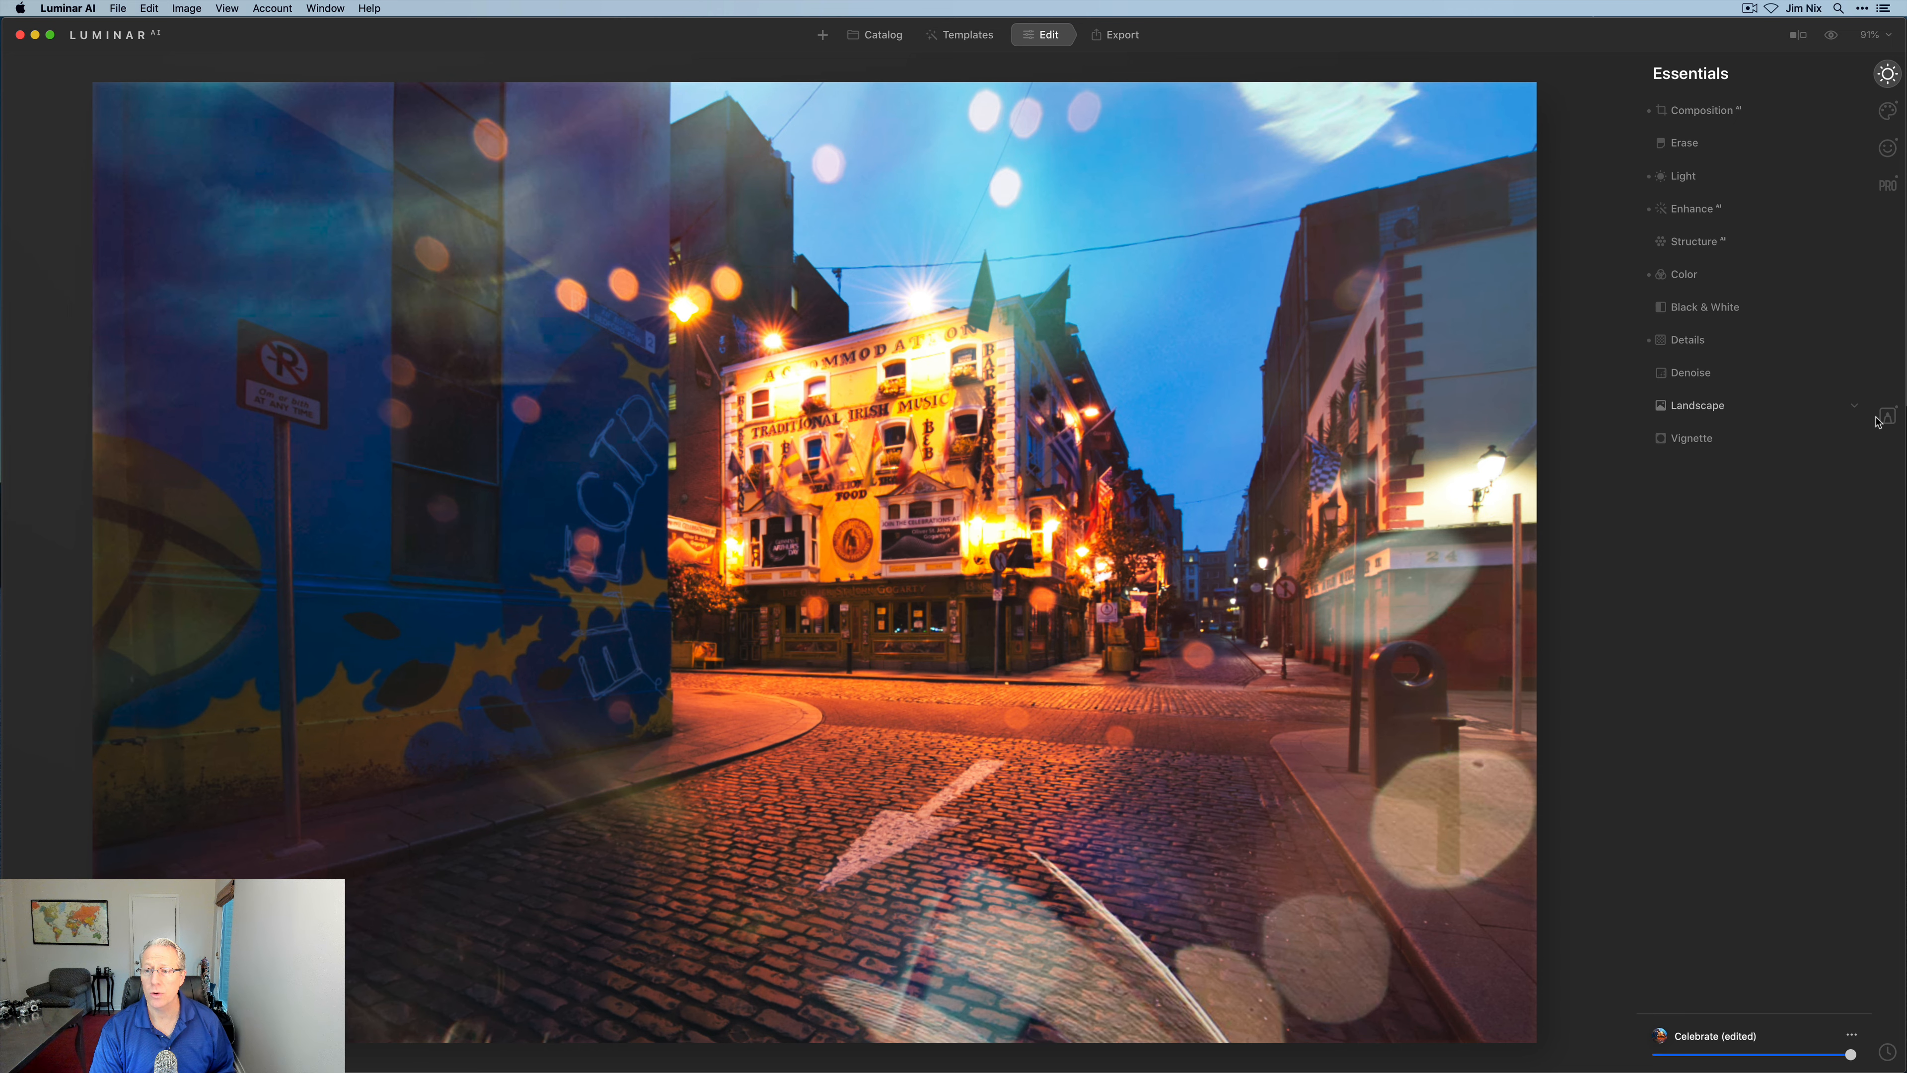
- Lower the opacity of the Celebrate template's texture in Local Masking to 50
{"action": "left_click", "coordinate": [1891, 416]}
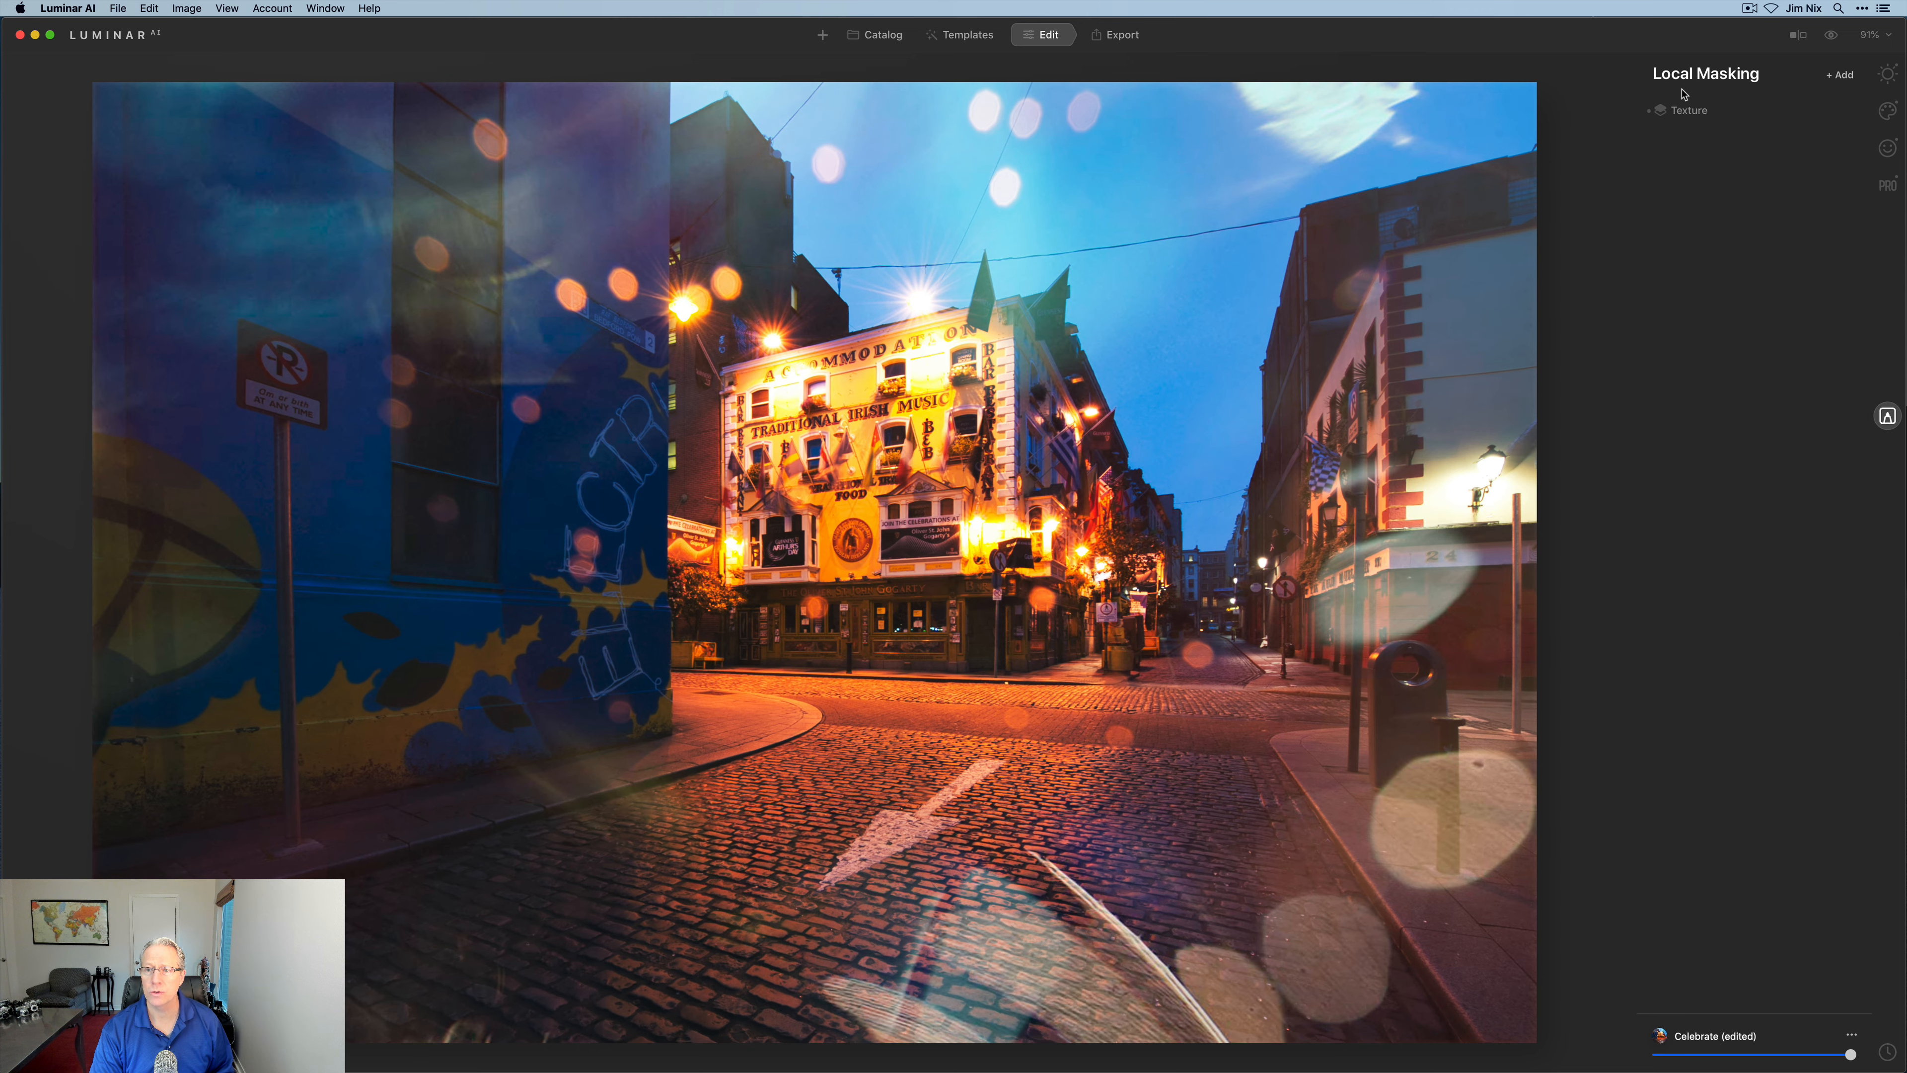
{"action": "left_click", "coordinate": [1689, 112]}
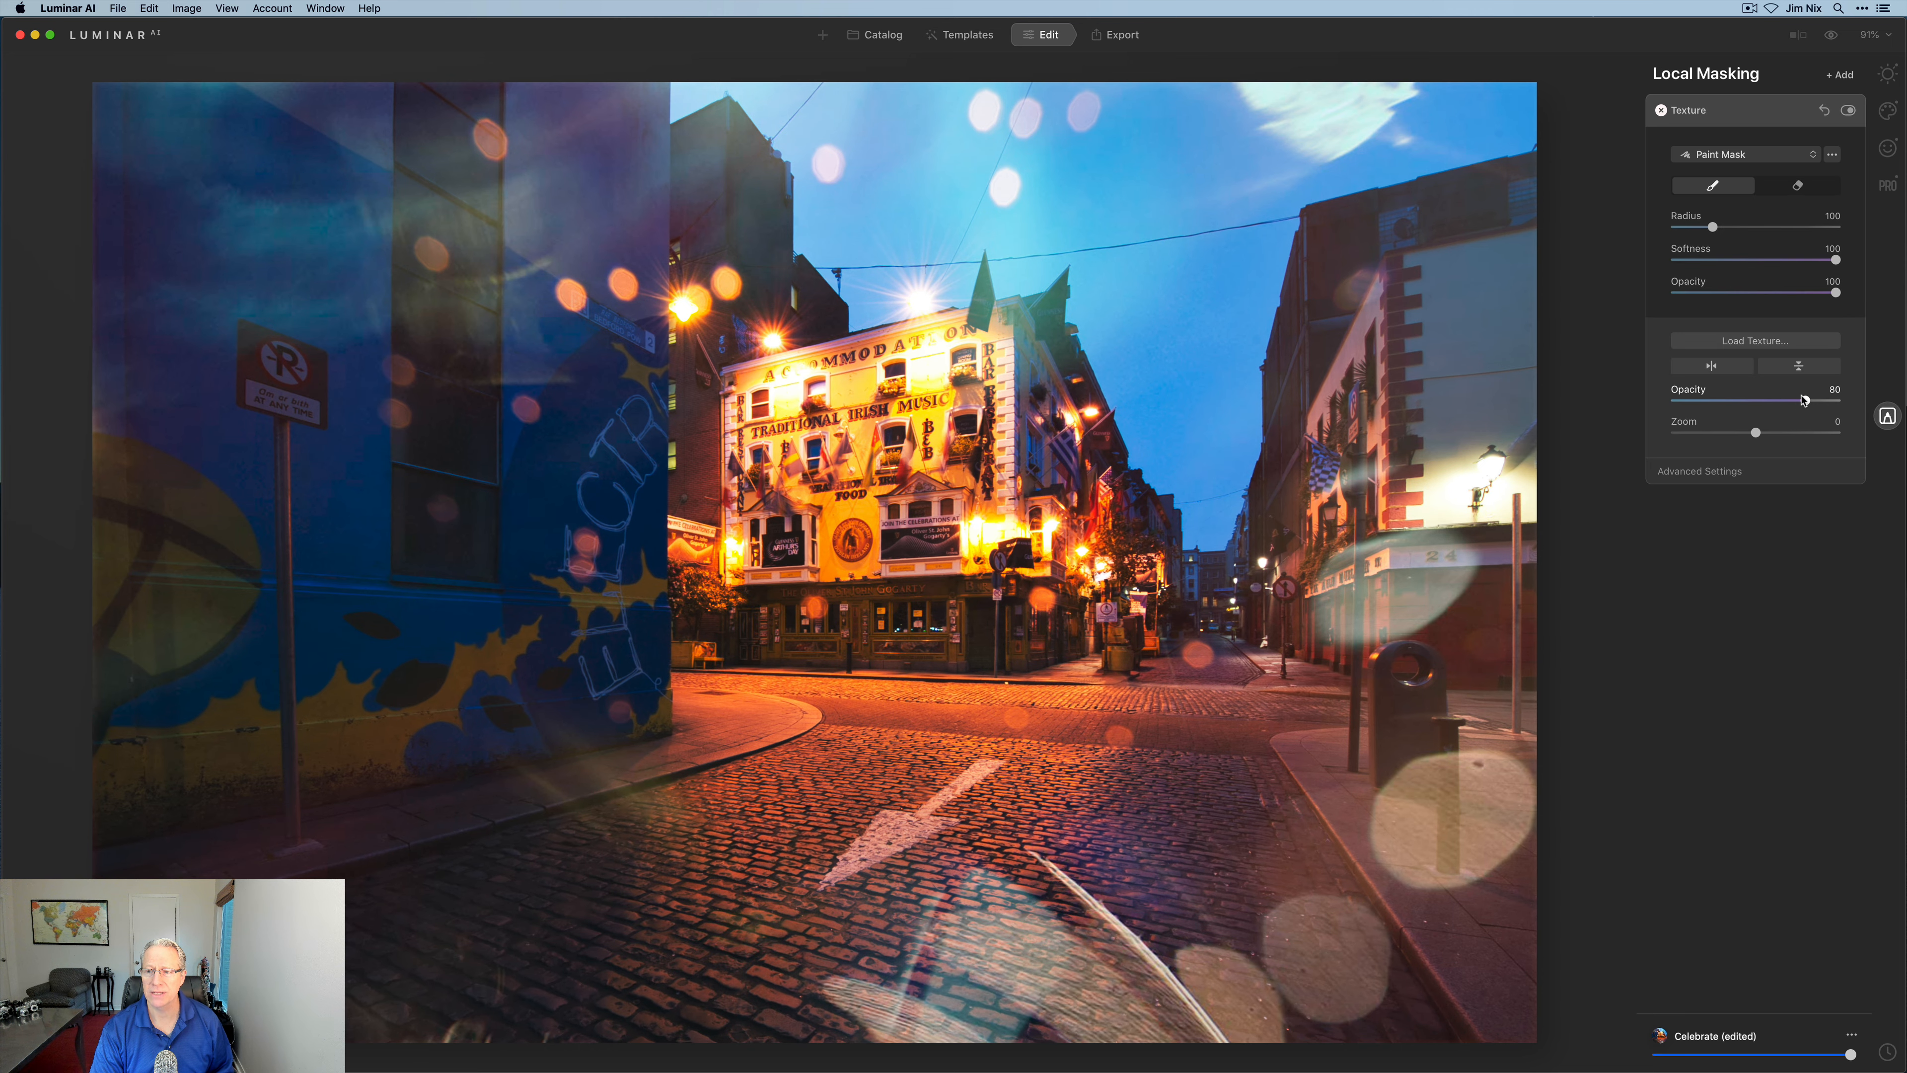
{"action": "left_click_drag", "start_coordinate": [1806, 402], "coordinate": [1757, 407]}
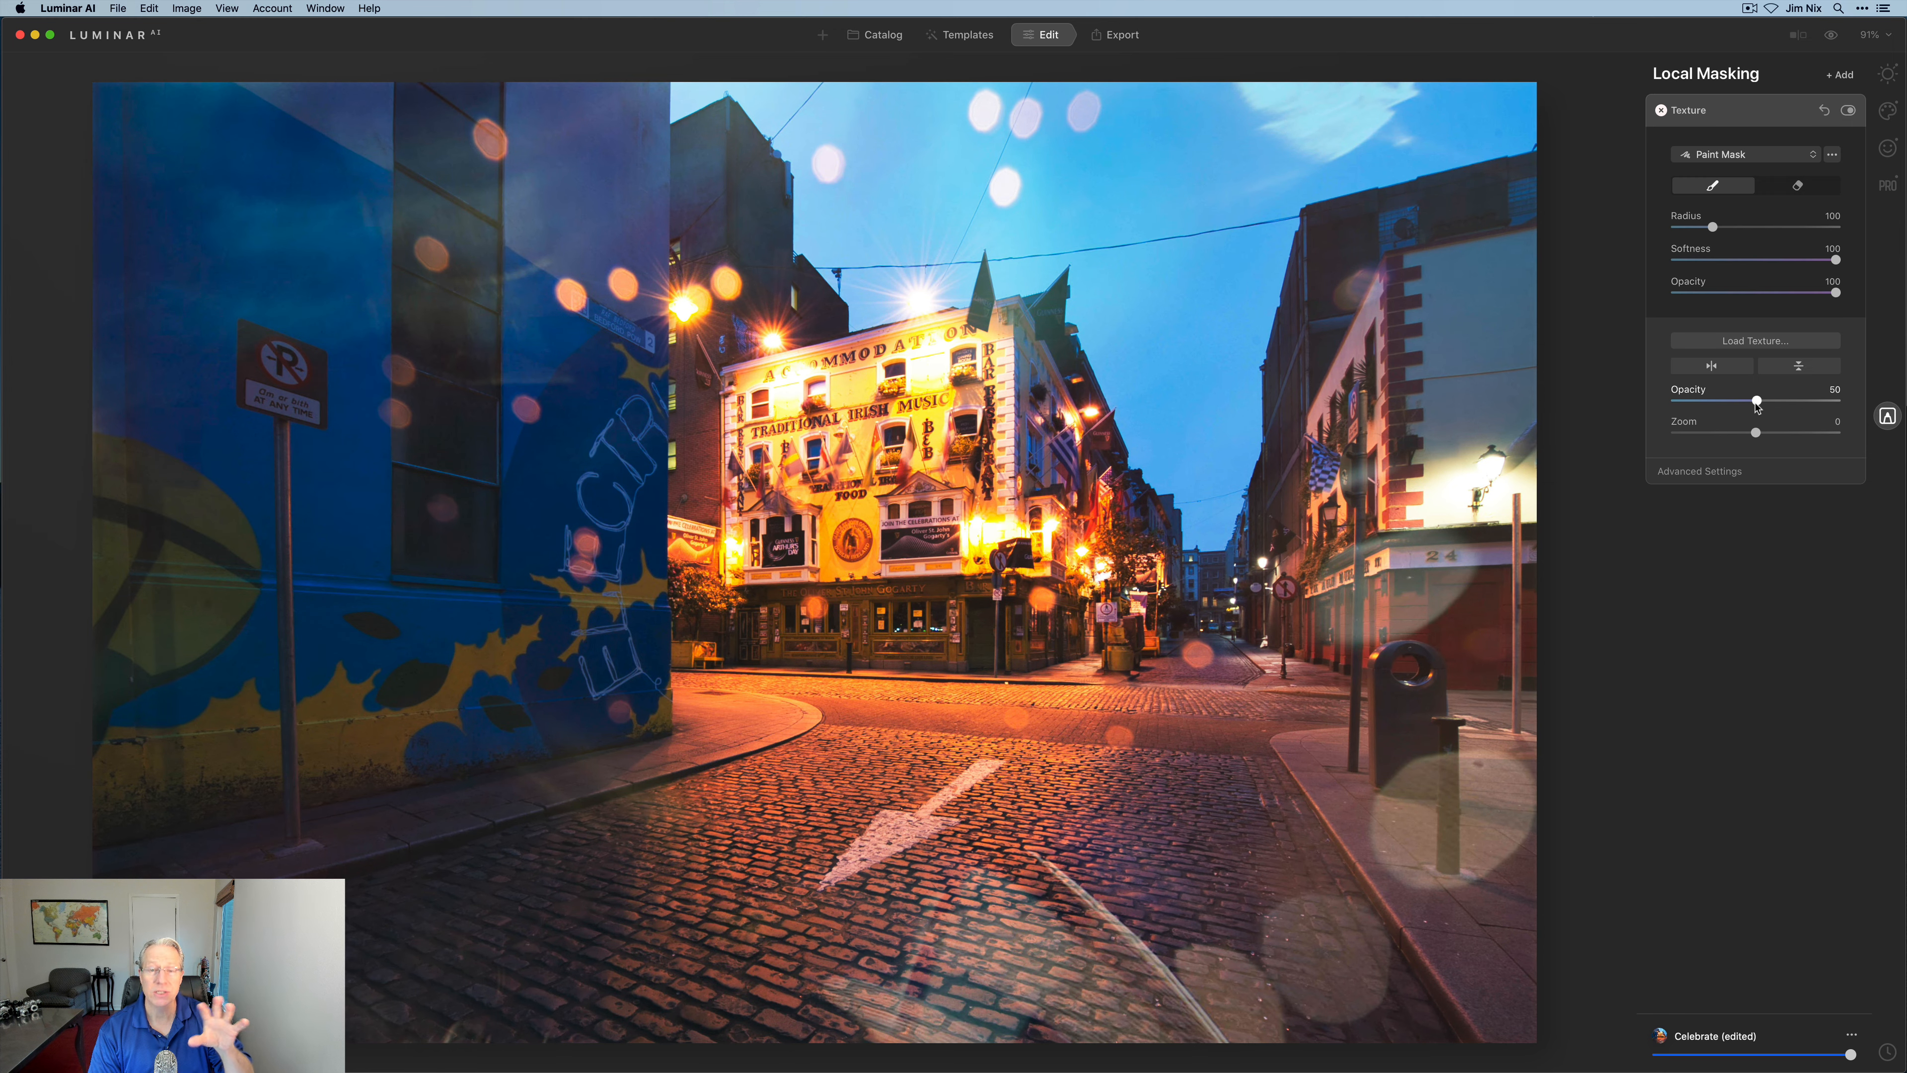
- Set the texture's Brightness to 33 and Contrast to 41, and try a hue change before resetting Hue to 0
{"action": "left_click", "coordinate": [1703, 472]}
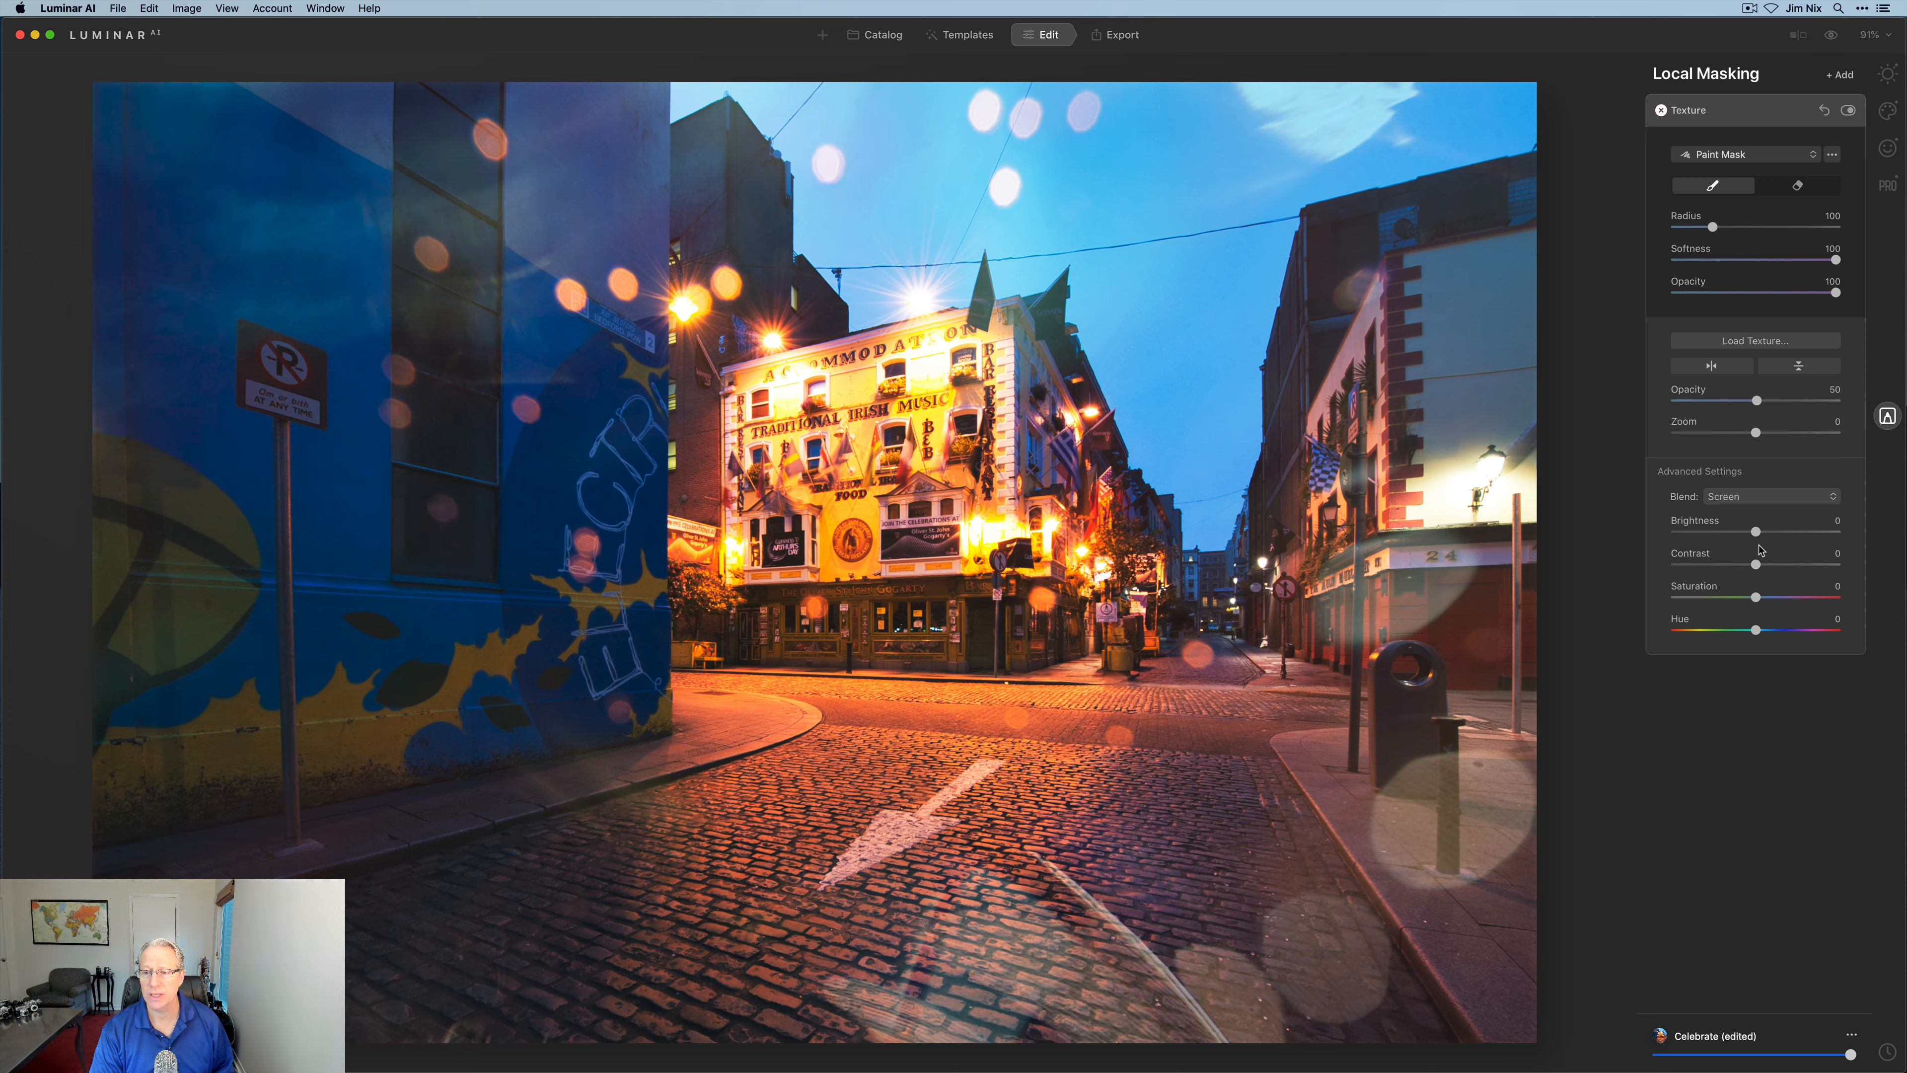
{"action": "left_click_drag", "start_coordinate": [1755, 532], "coordinate": [1791, 565]}
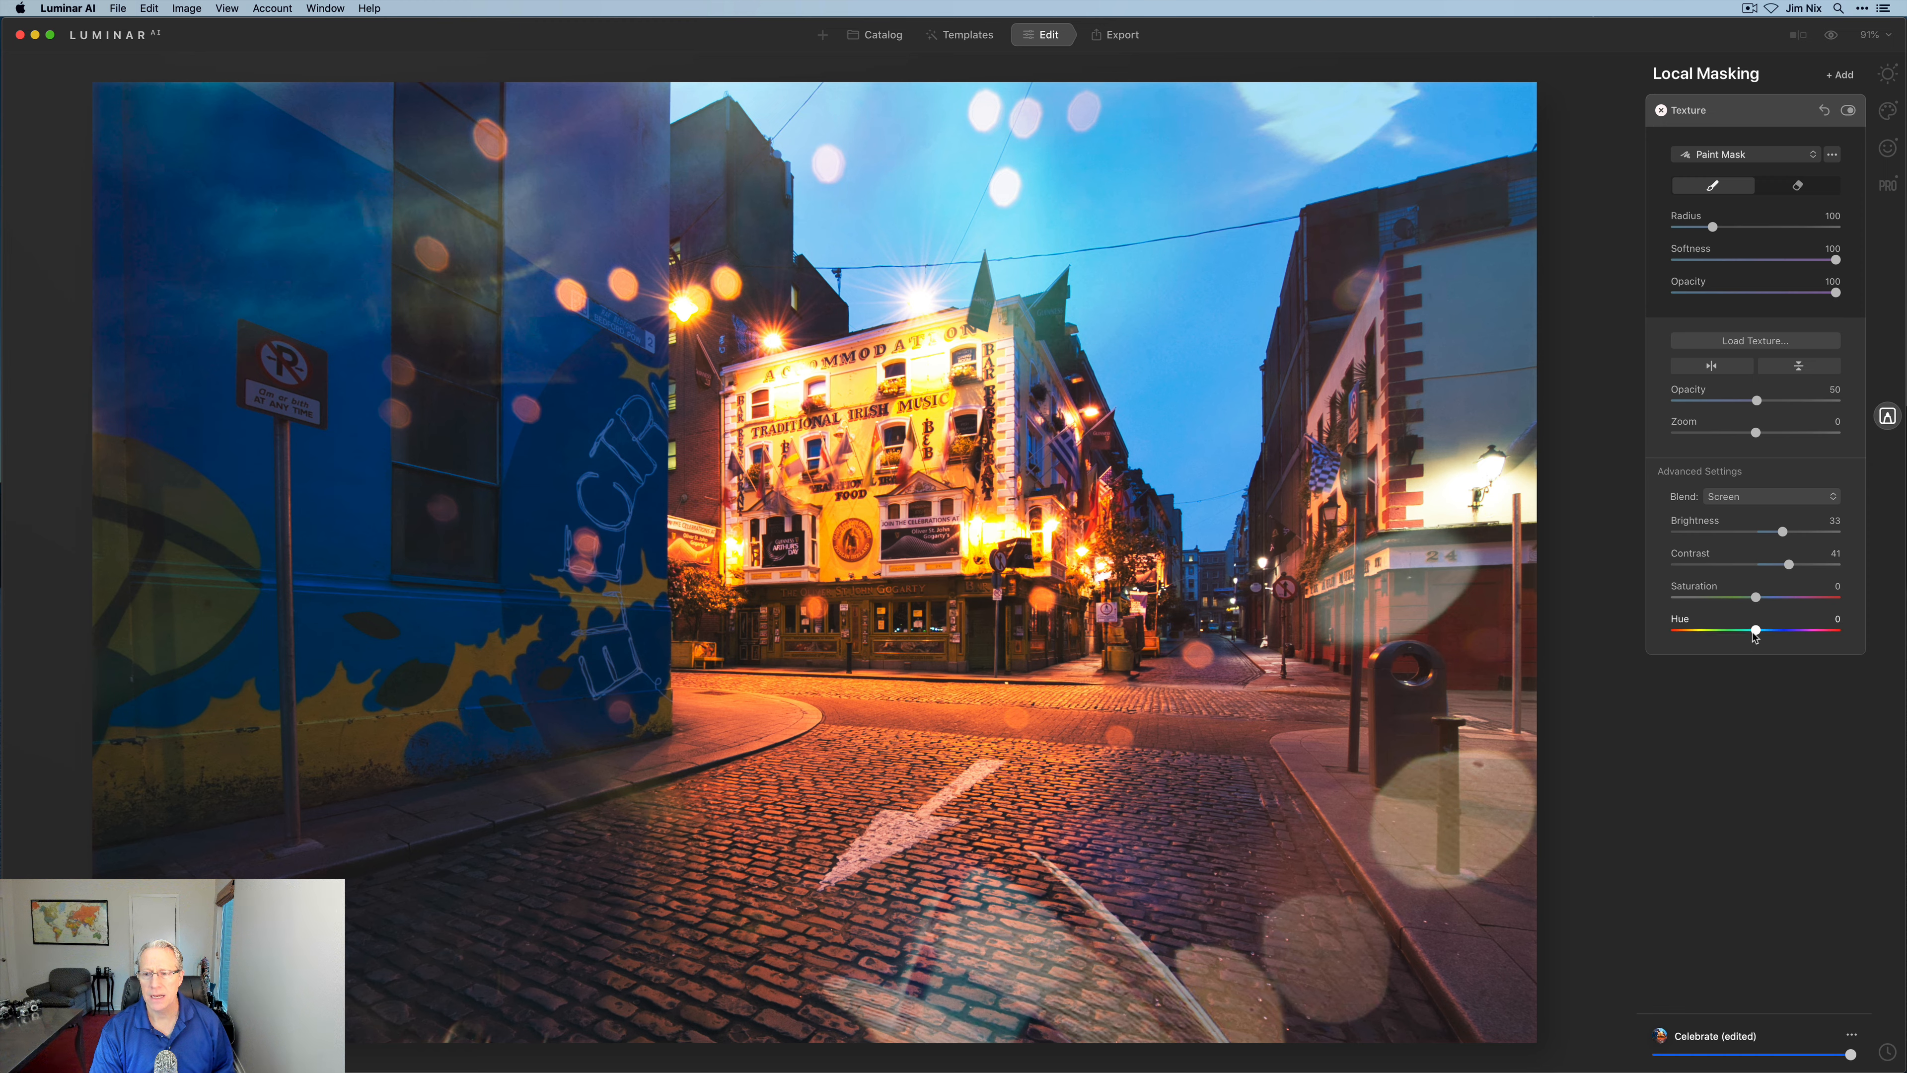
{"action": "left_click_drag", "start_coordinate": [1756, 630], "coordinate": [1780, 630]}
{"action": "double_click", "coordinate": [1683, 621]}
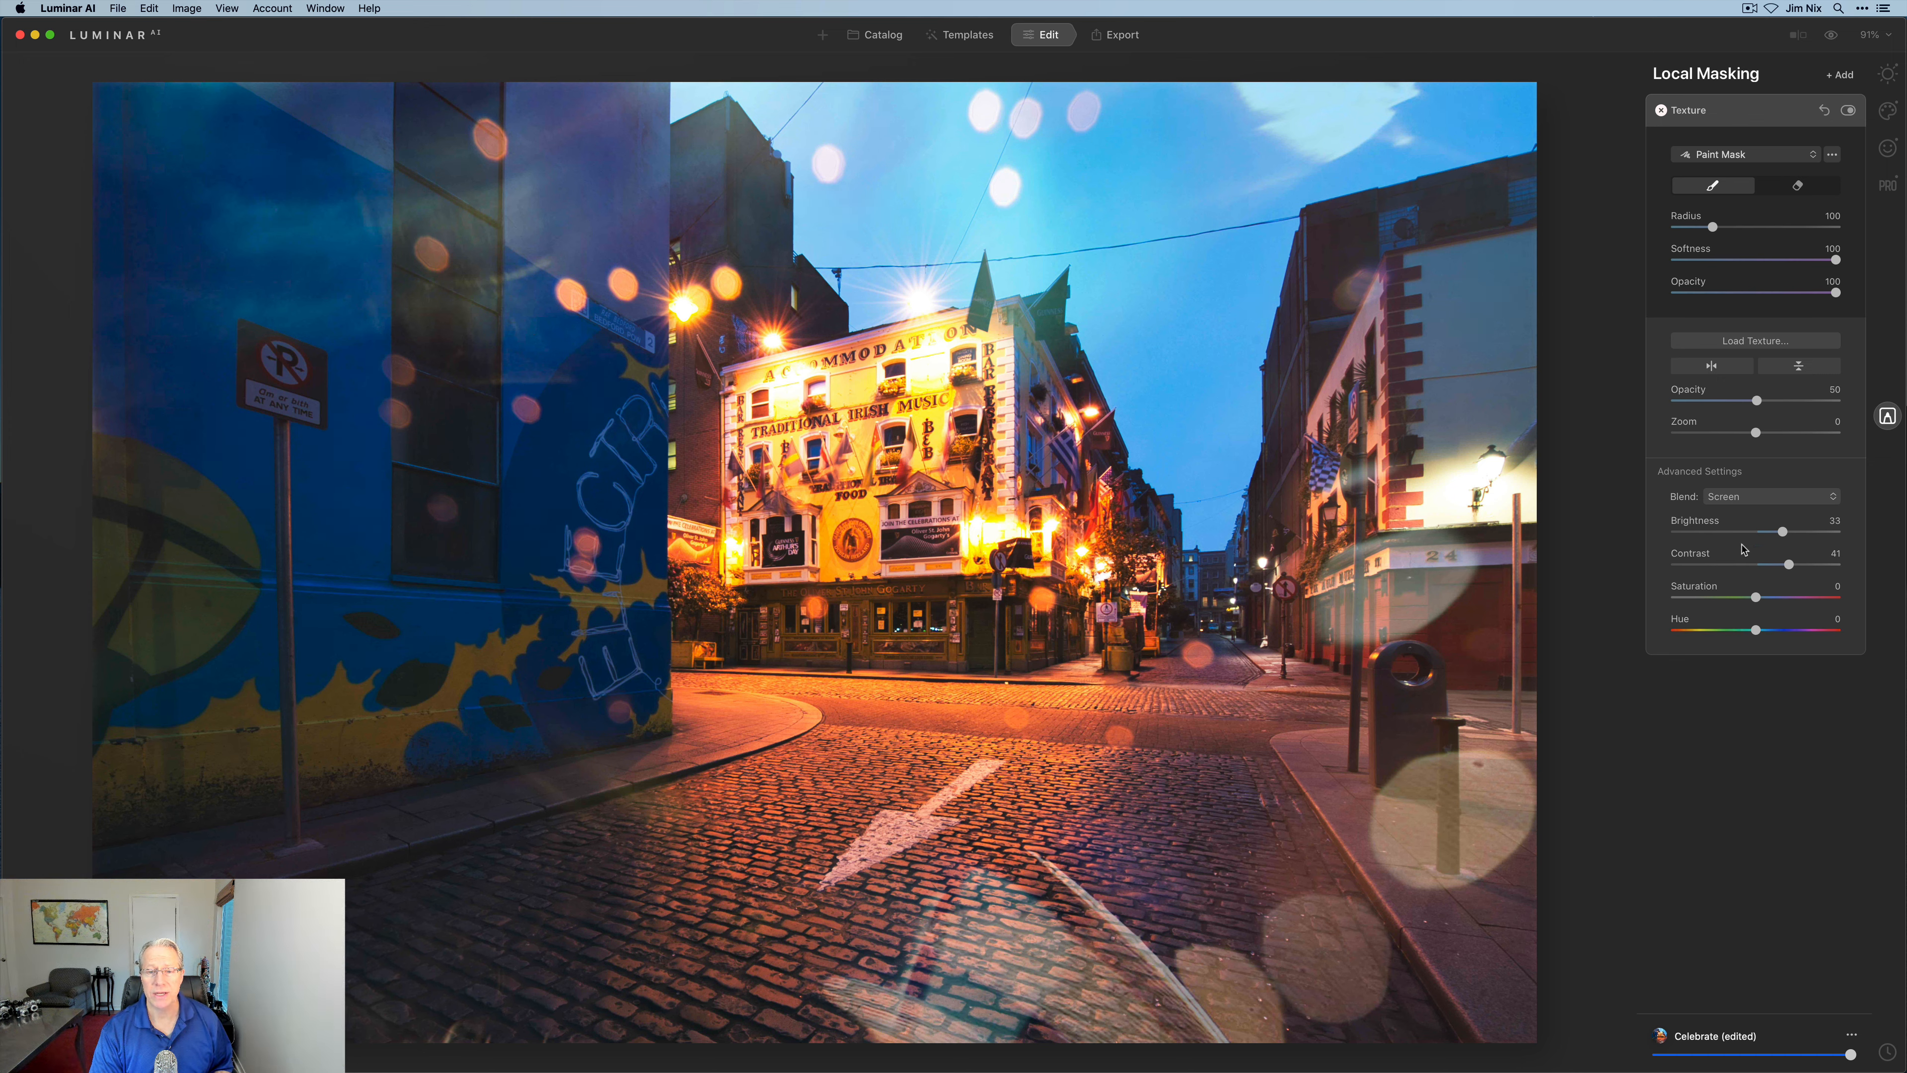
- Add a Basic local adjustment with Contrast 28, Highlights -25, Shadows 19 and AI Structure 30
{"action": "left_click", "coordinate": [1849, 74]}
{"action": "left_click", "coordinate": [1834, 91]}
{"action": "left_click_drag", "start_coordinate": [1755, 416], "coordinate": [1778, 514]}
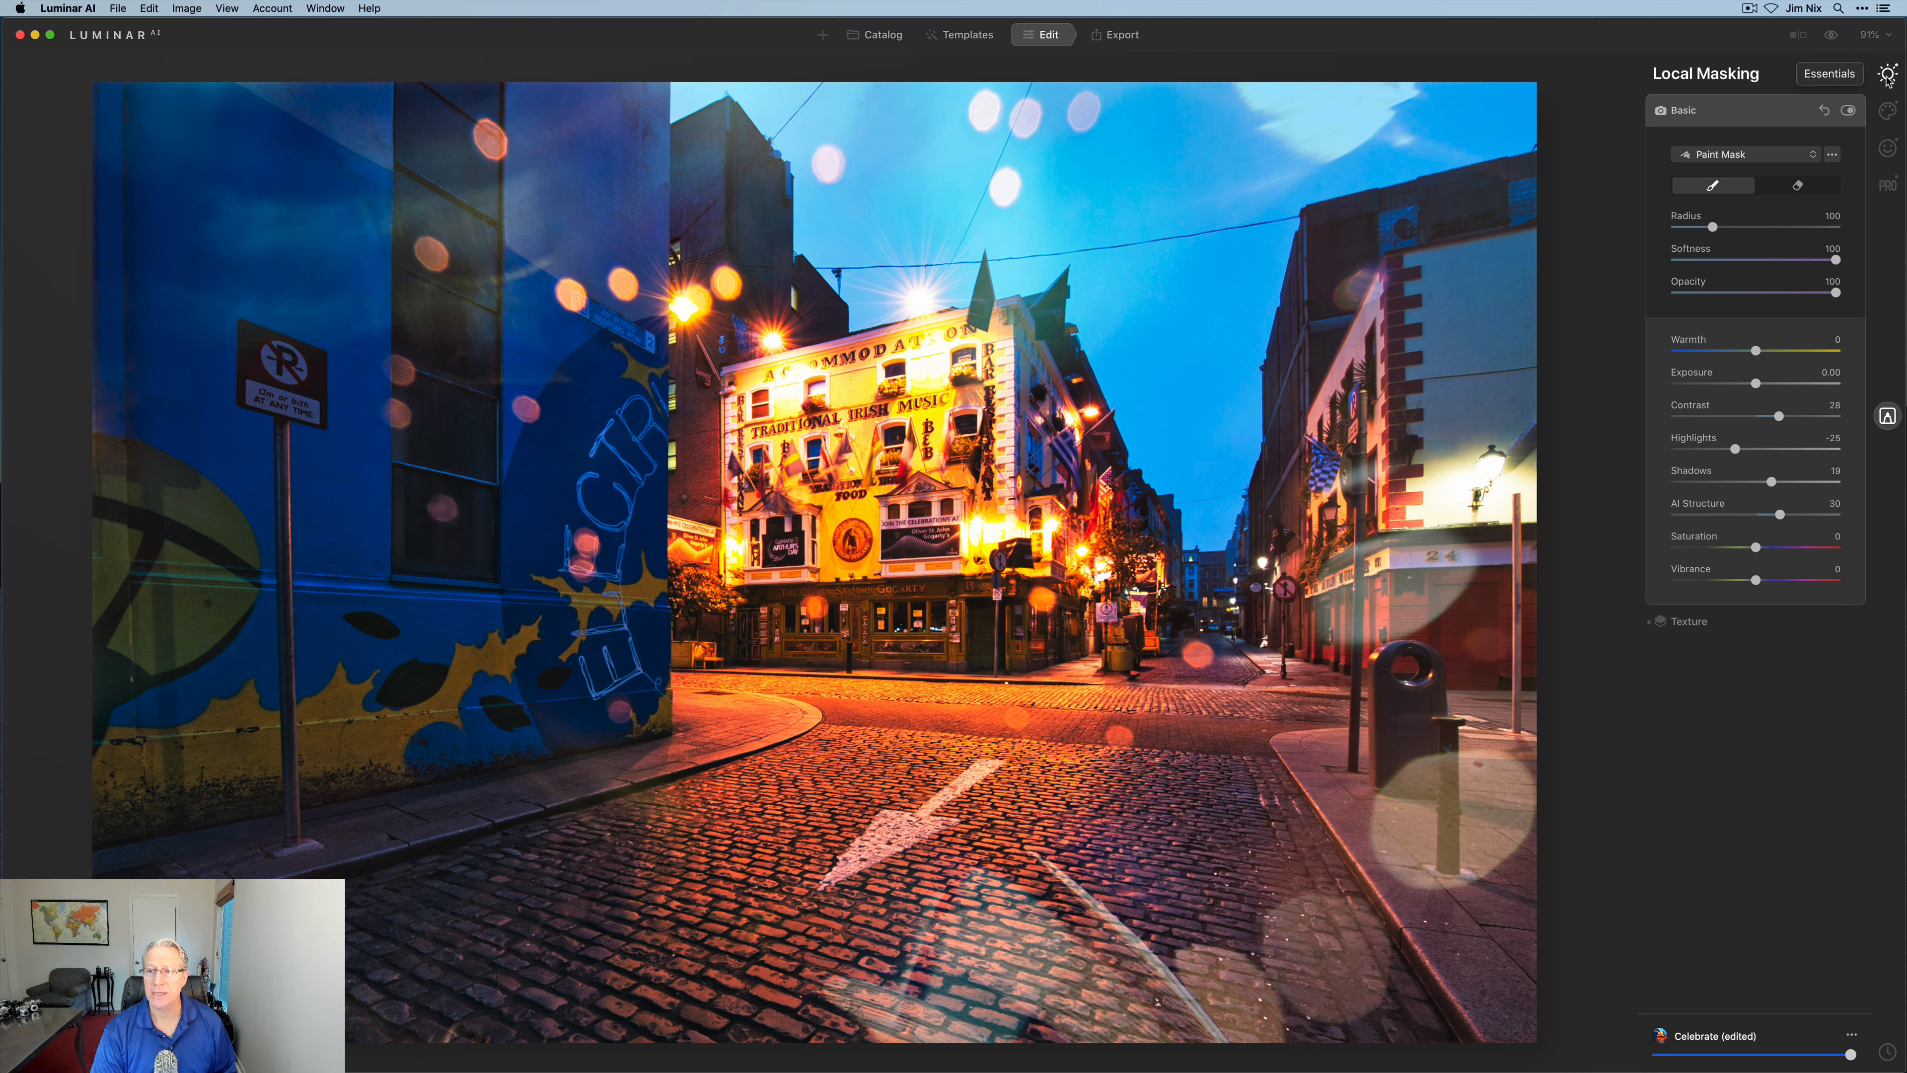
- Tone down the photo's colors with Saturation -5, Vibrance -6, and HSL saturation of -27 for Yellow and -24 for Orange
{"action": "left_click", "coordinate": [1889, 75]}
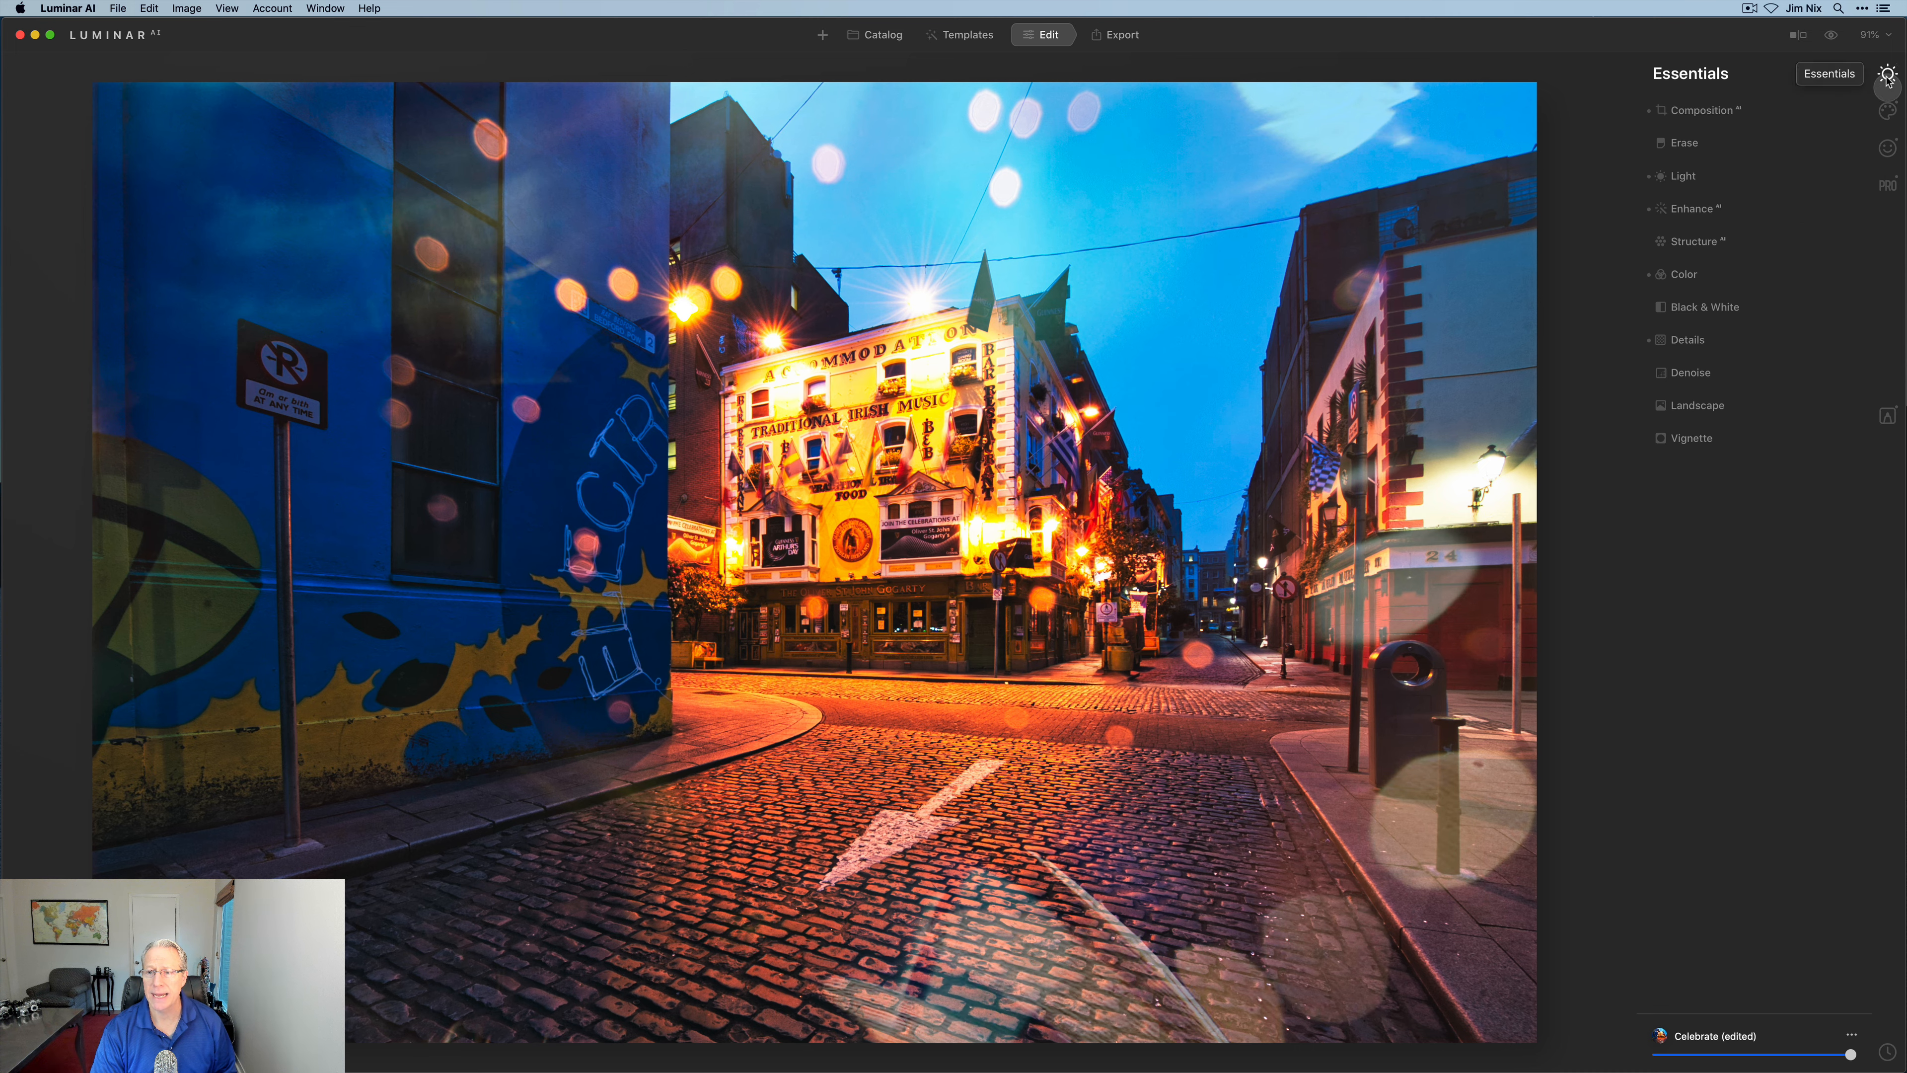
{"action": "left_click", "coordinate": [1715, 275]}
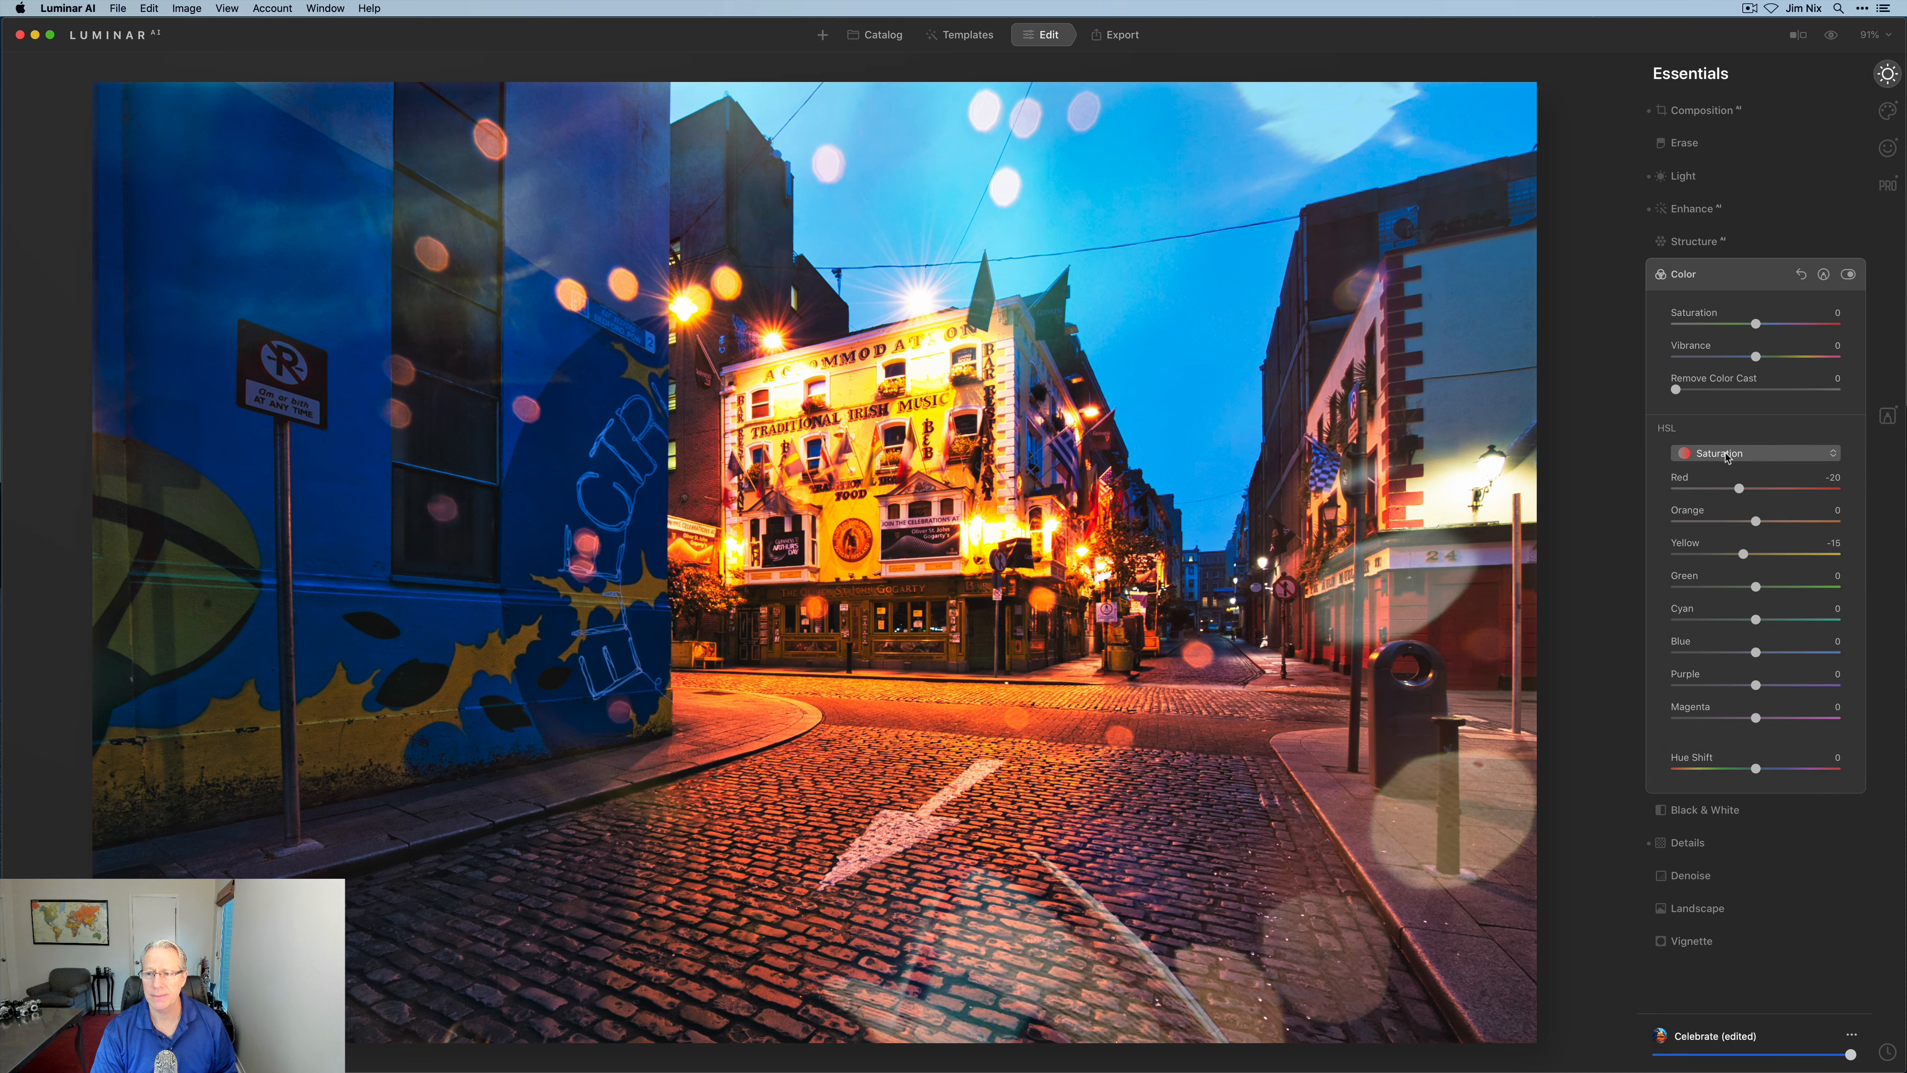
{"action": "left_click_drag", "start_coordinate": [1754, 359], "coordinate": [1751, 327]}
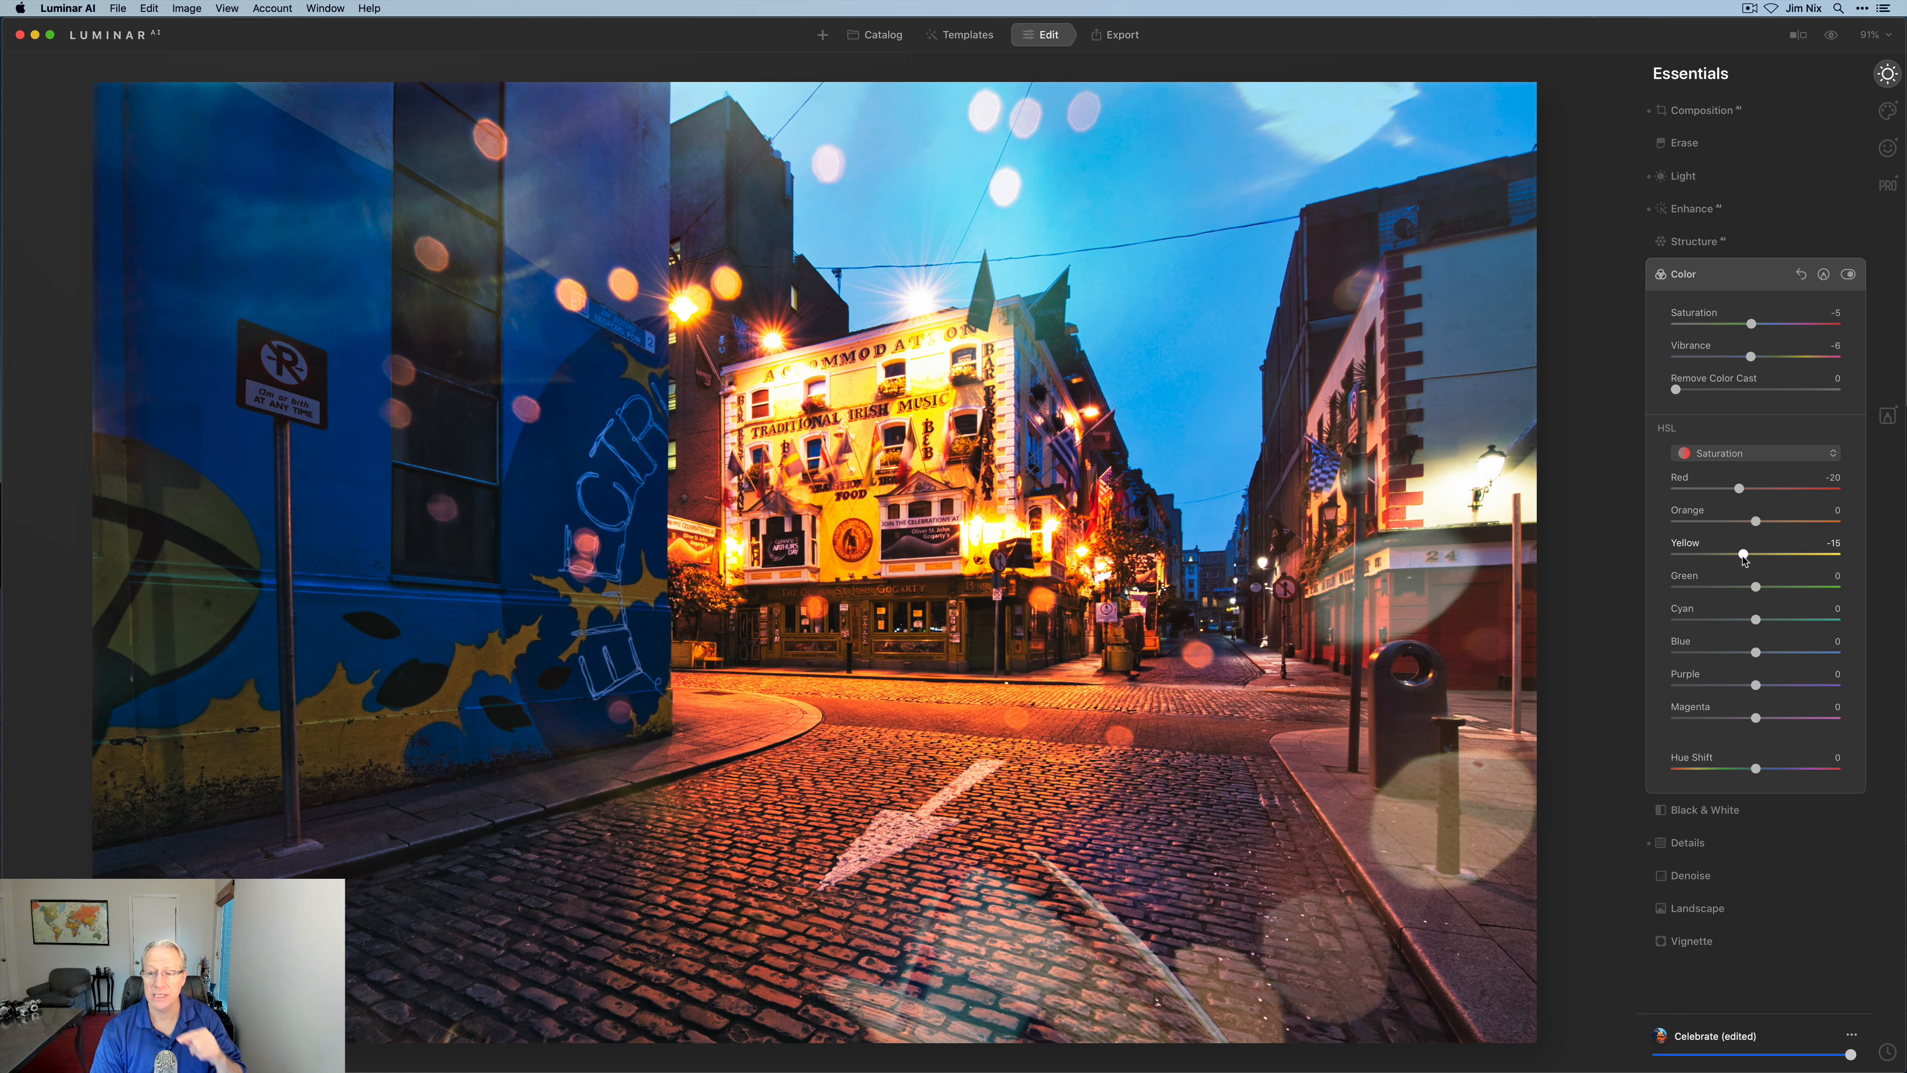
{"action": "left_click_drag", "start_coordinate": [1740, 557], "coordinate": [1738, 525]}
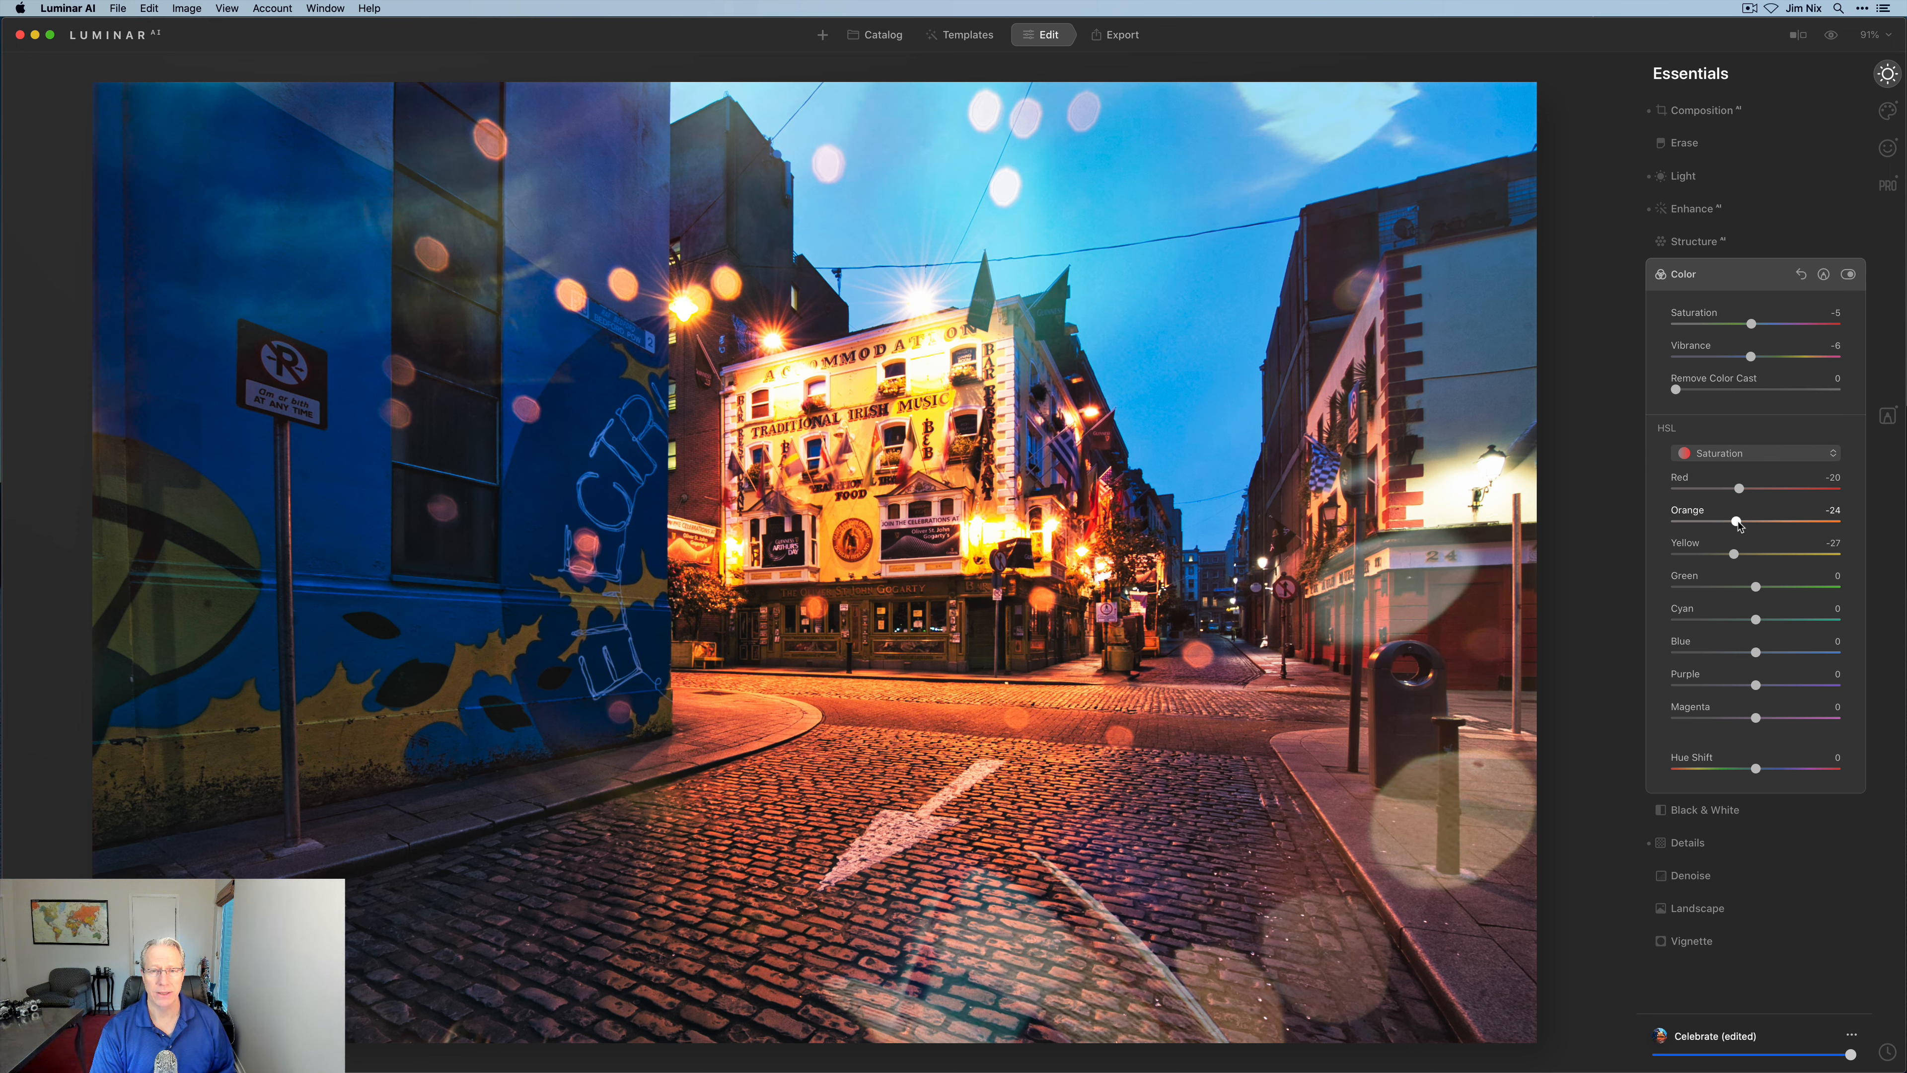
- Add a vignette with Amount -64, Size 19, Roundness -37, Feather 47 and Inner Light 31
{"action": "left_click", "coordinate": [1691, 941]}
{"action": "left_click_drag", "start_coordinate": [1756, 512], "coordinate": [1712, 546]}
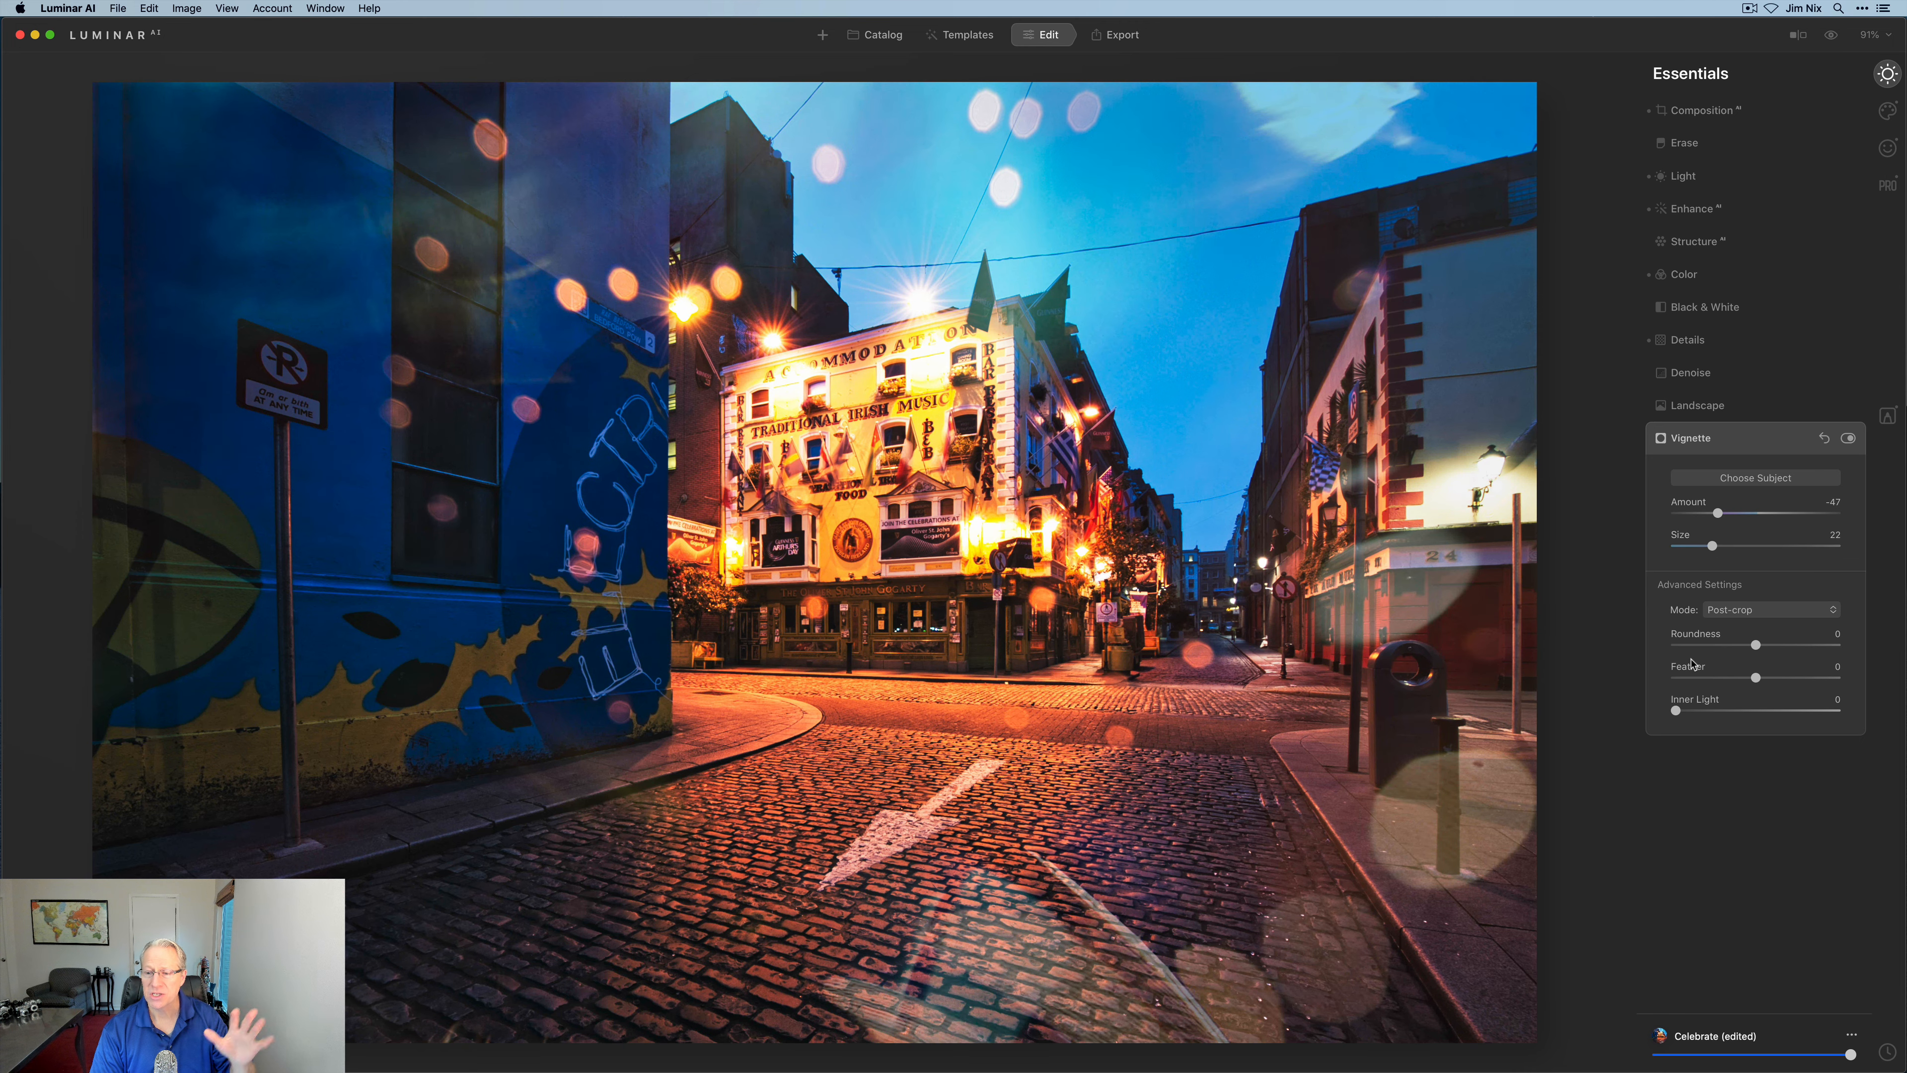
{"action": "left_click_drag", "start_coordinate": [1676, 711], "coordinate": [1726, 711]}
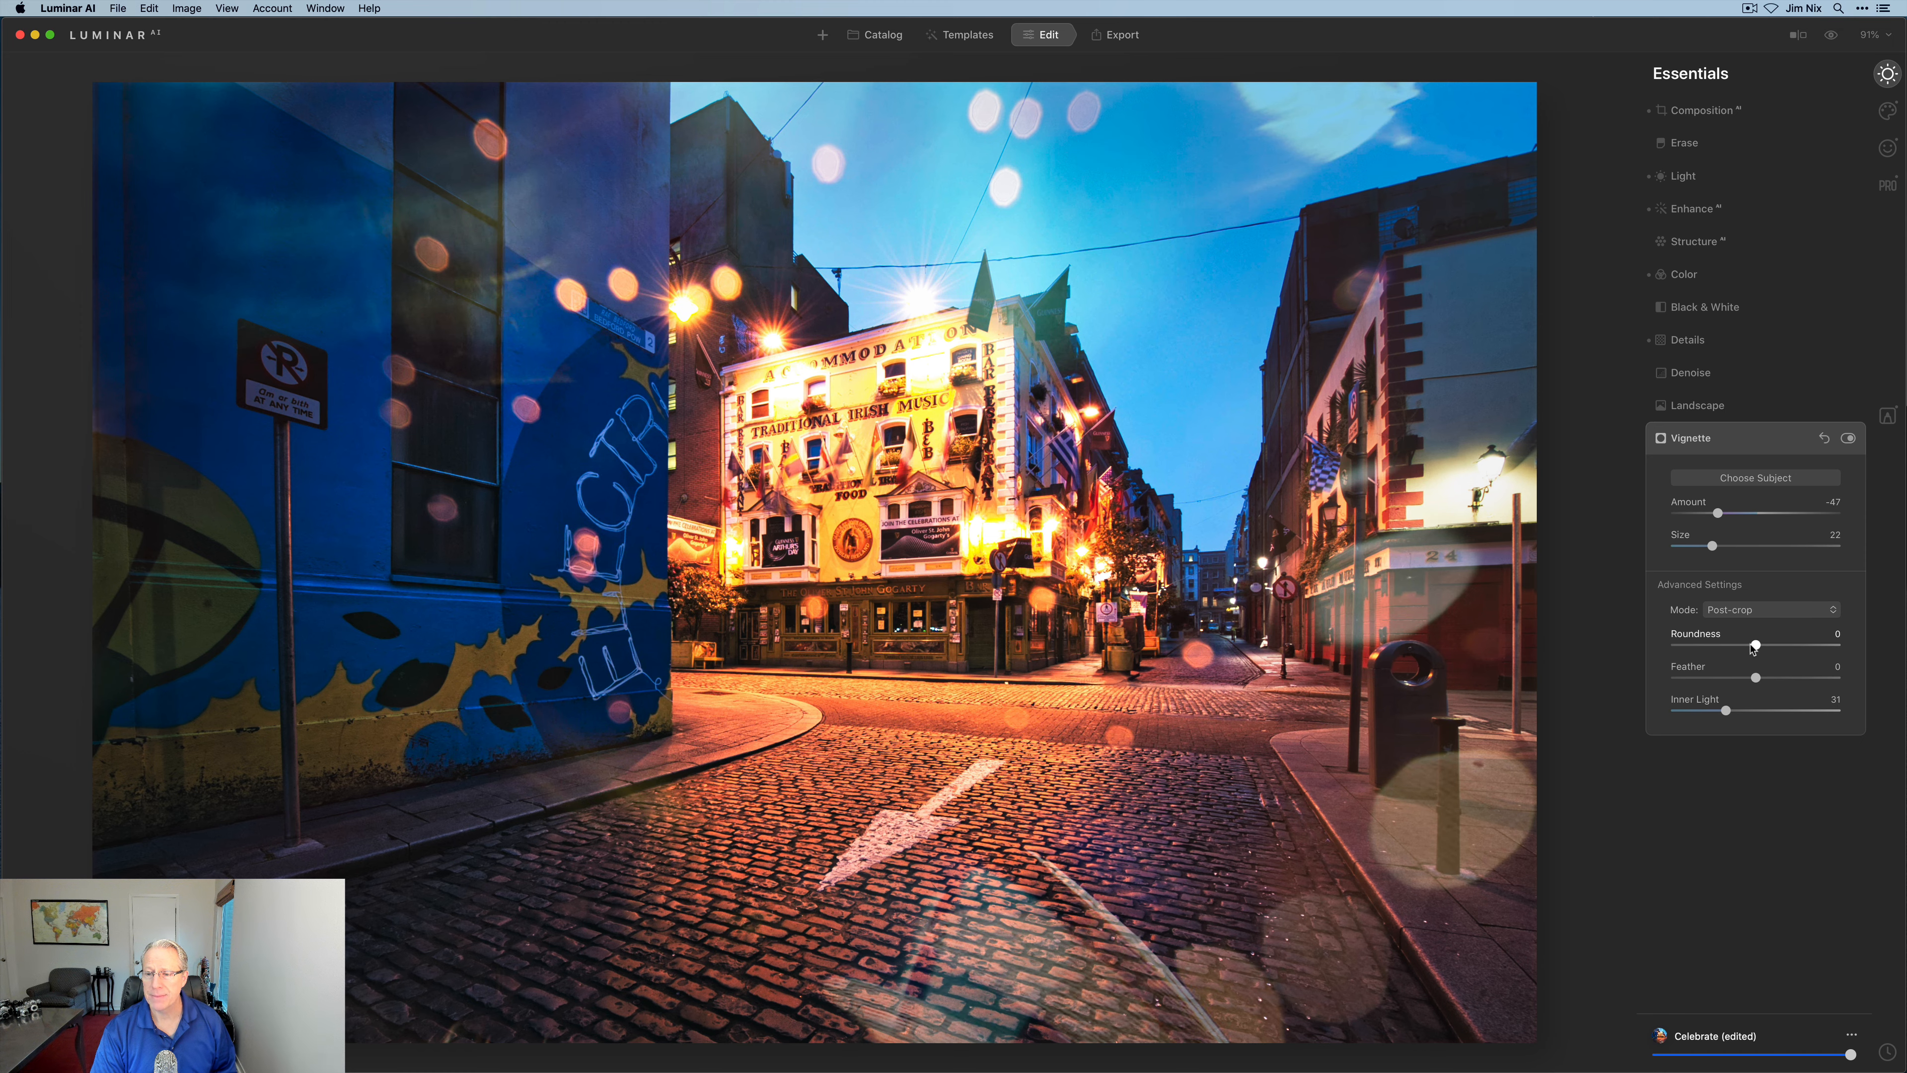
{"action": "left_click_drag", "start_coordinate": [1753, 646], "coordinate": [1792, 679]}
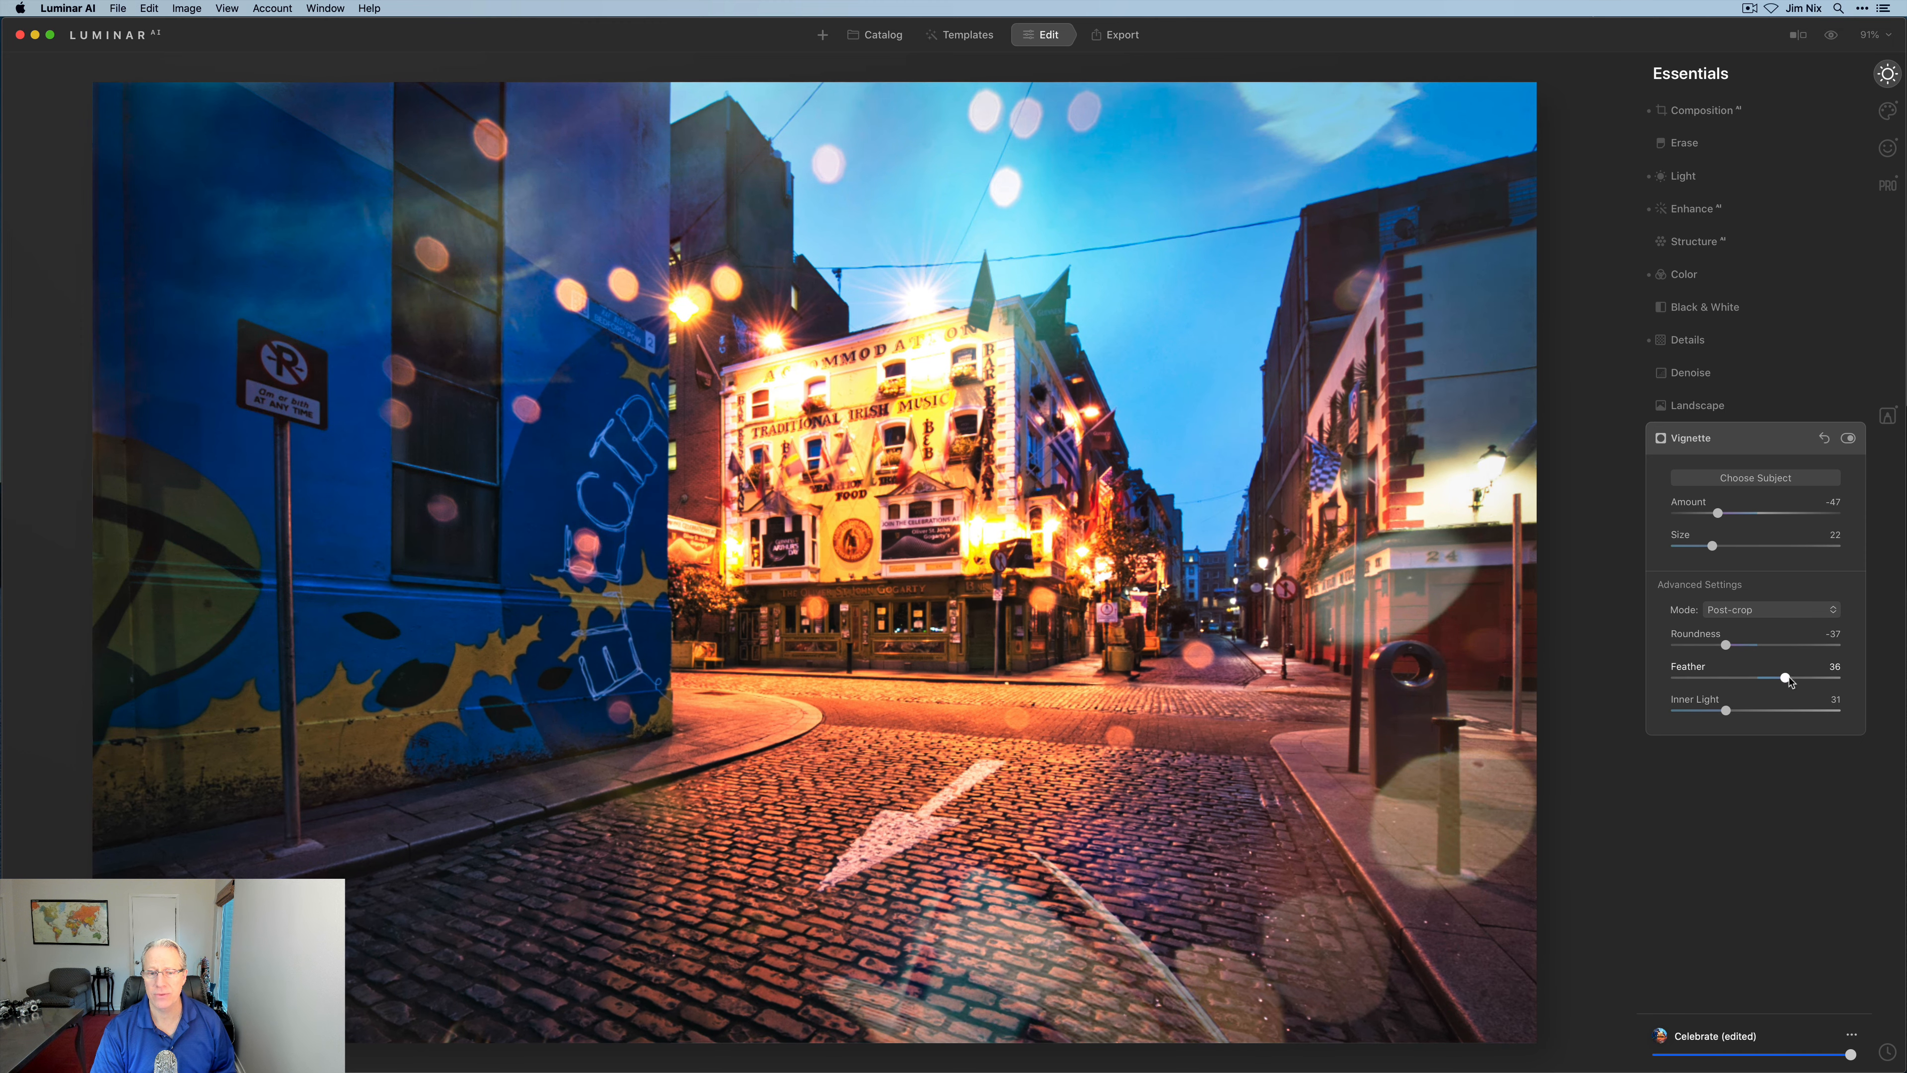
{"action": "left_click_drag", "start_coordinate": [1712, 547], "coordinate": [1704, 513]}
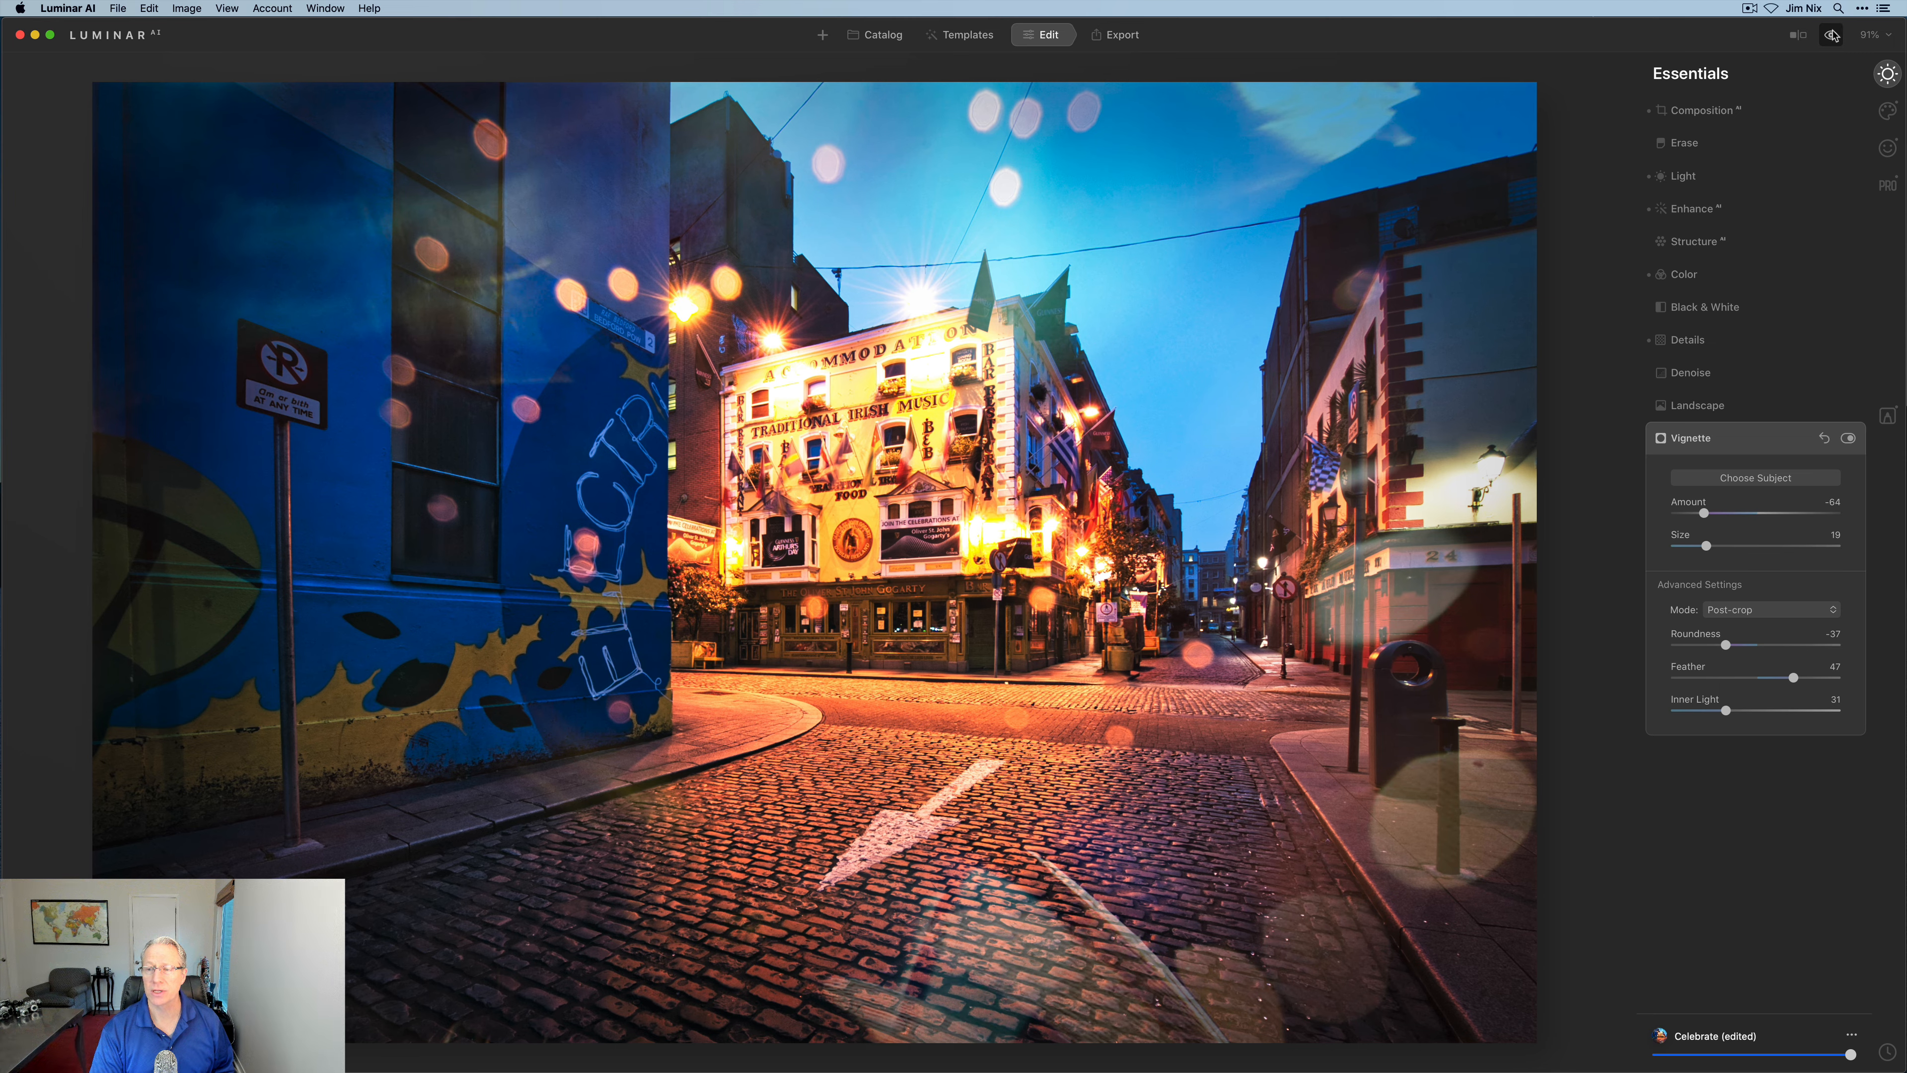
- Compare the edited street photo with the original using the full before preview and the split before/after view
{"action": "left_click", "coordinate": [1831, 35]}
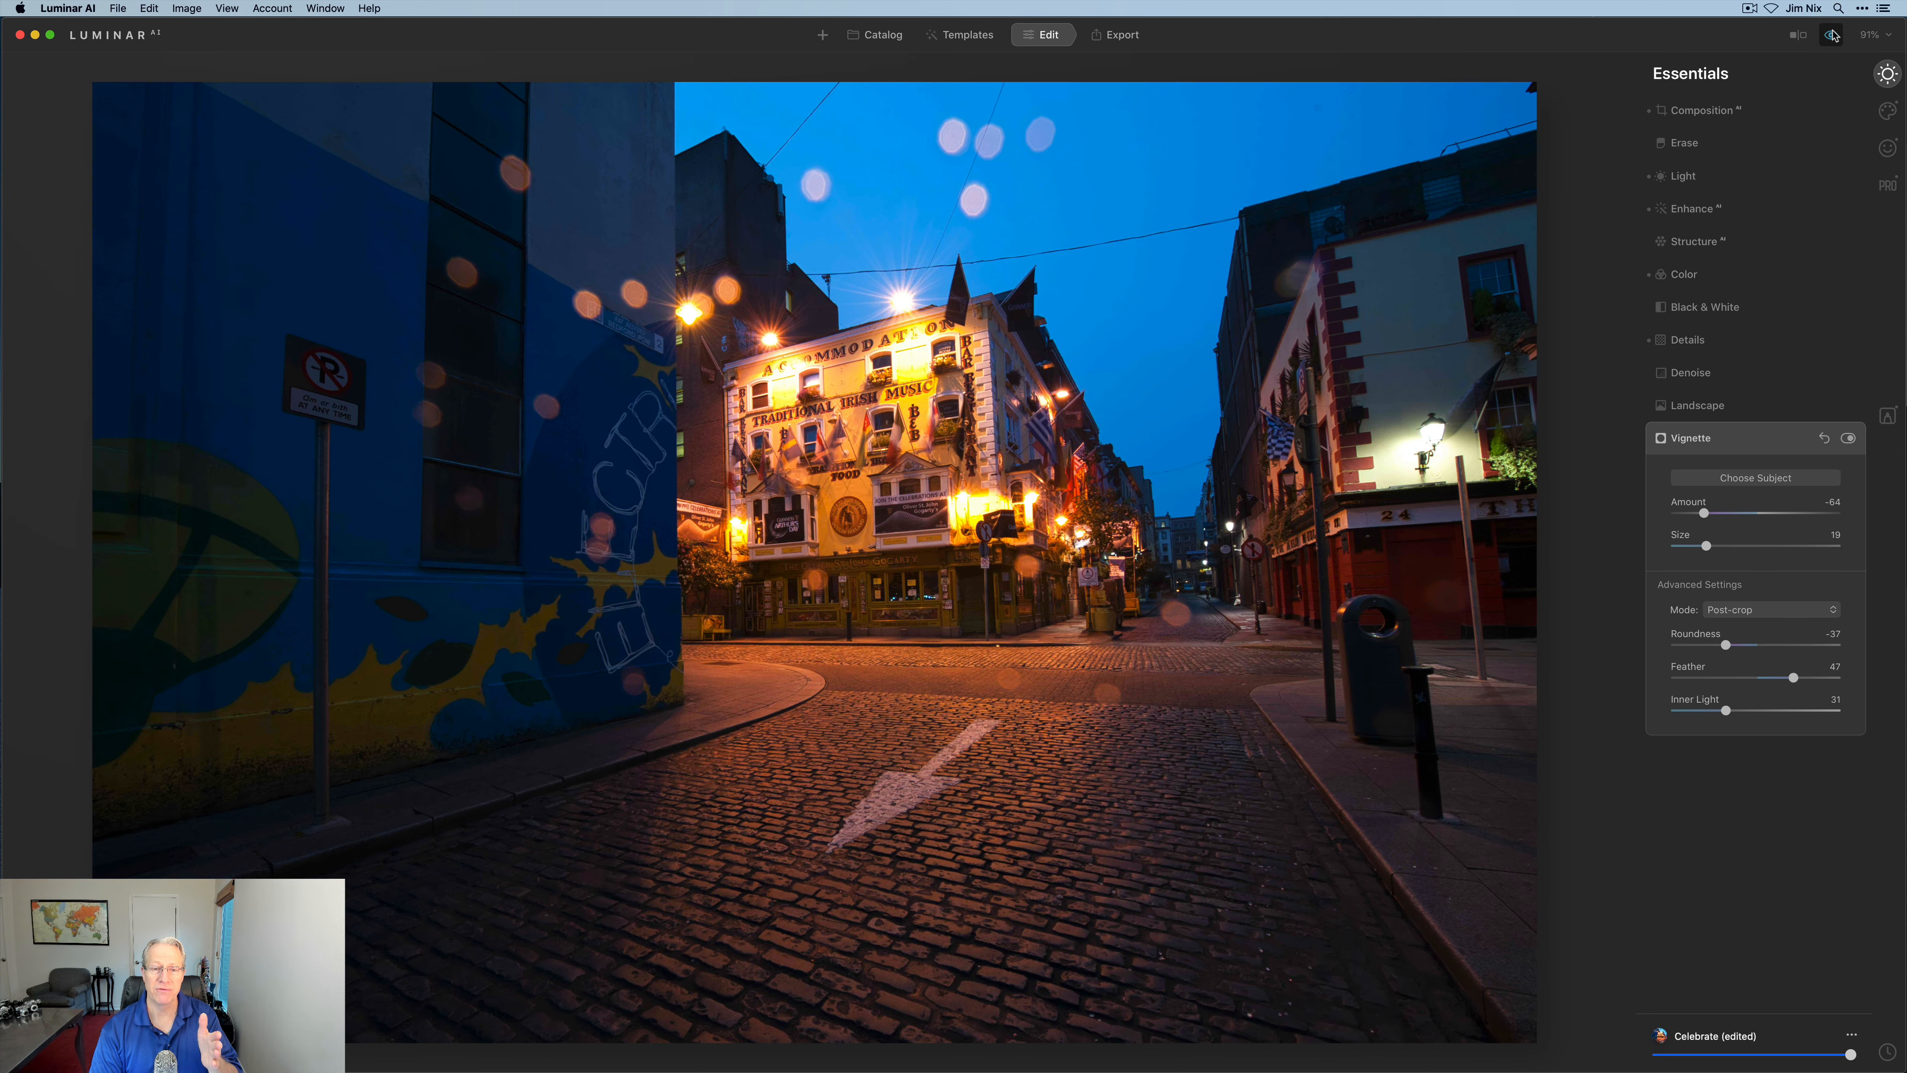
{"action": "left_click", "coordinate": [1832, 35]}
{"action": "left_click", "coordinate": [1798, 35]}
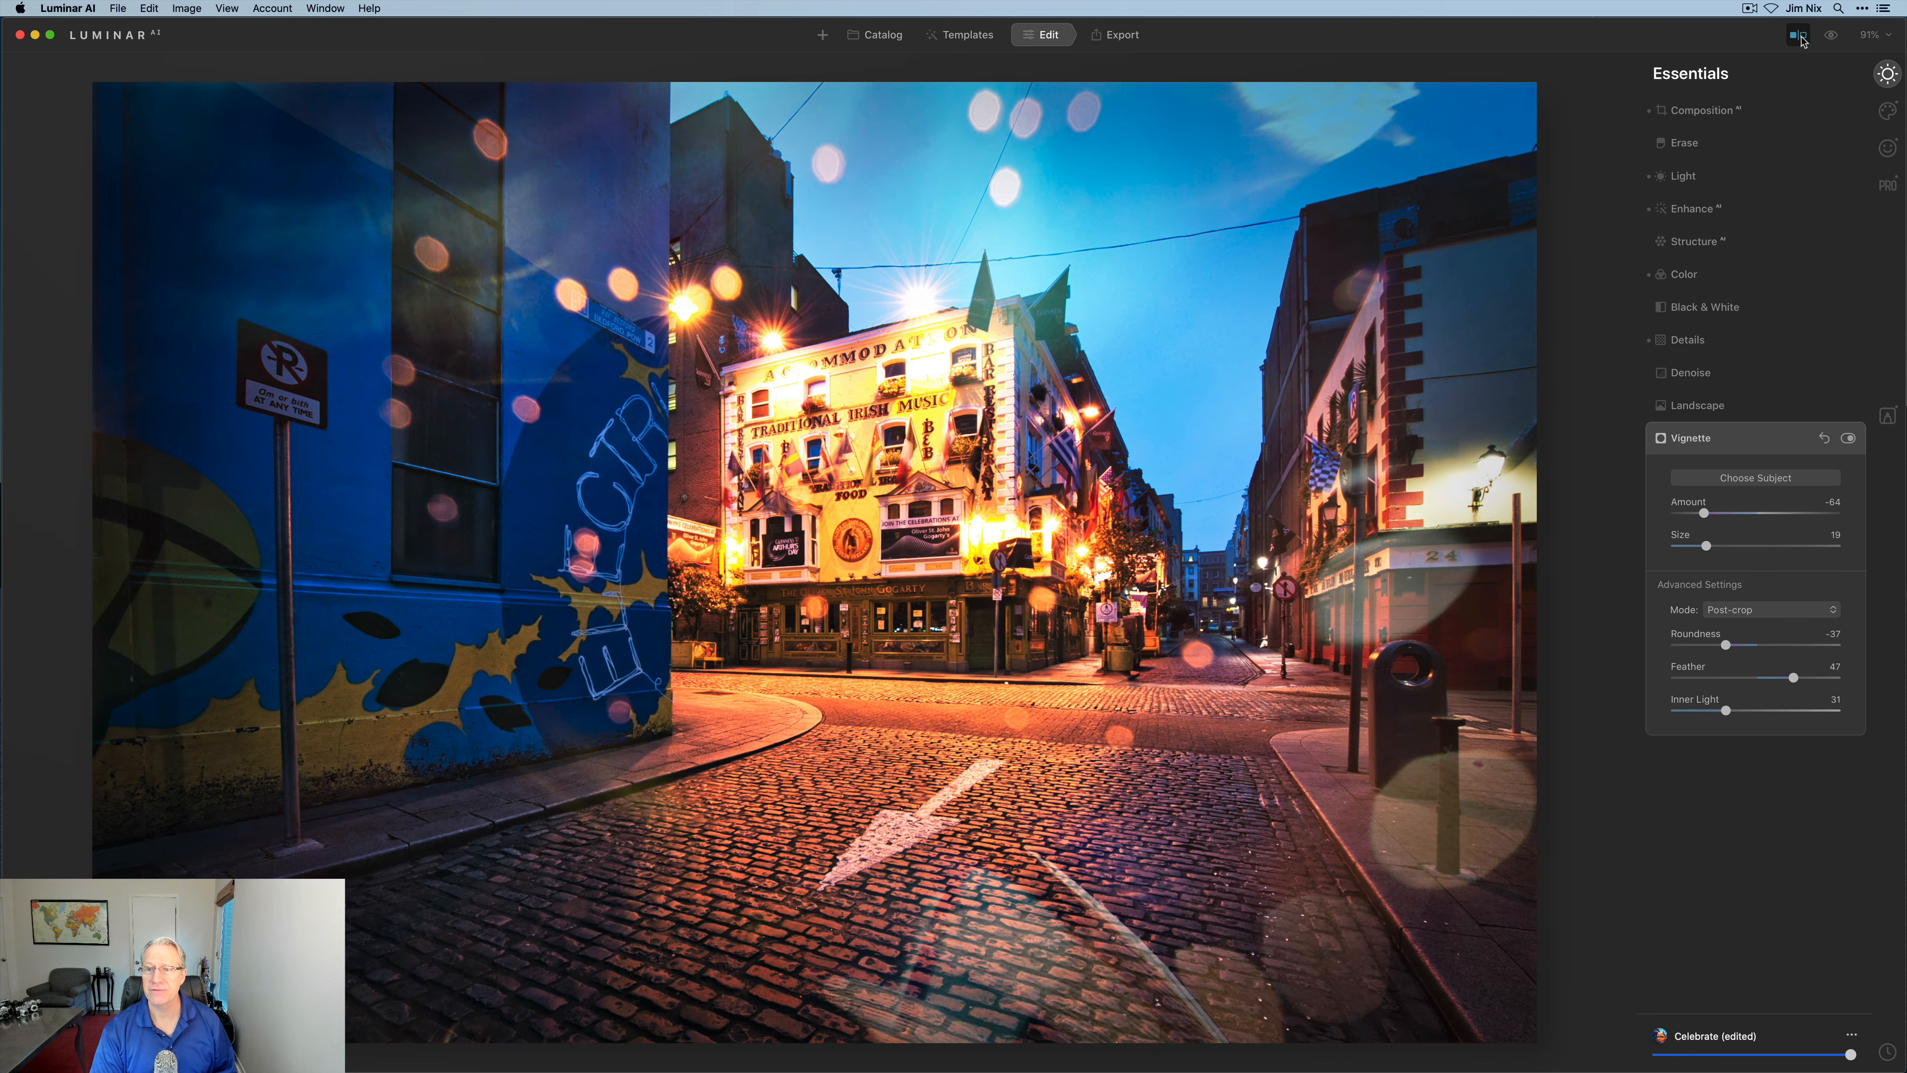
{"action": "left_click_drag", "start_coordinate": [498, 446], "coordinate": [501, 343]}
{"action": "left_click", "coordinate": [1800, 35]}
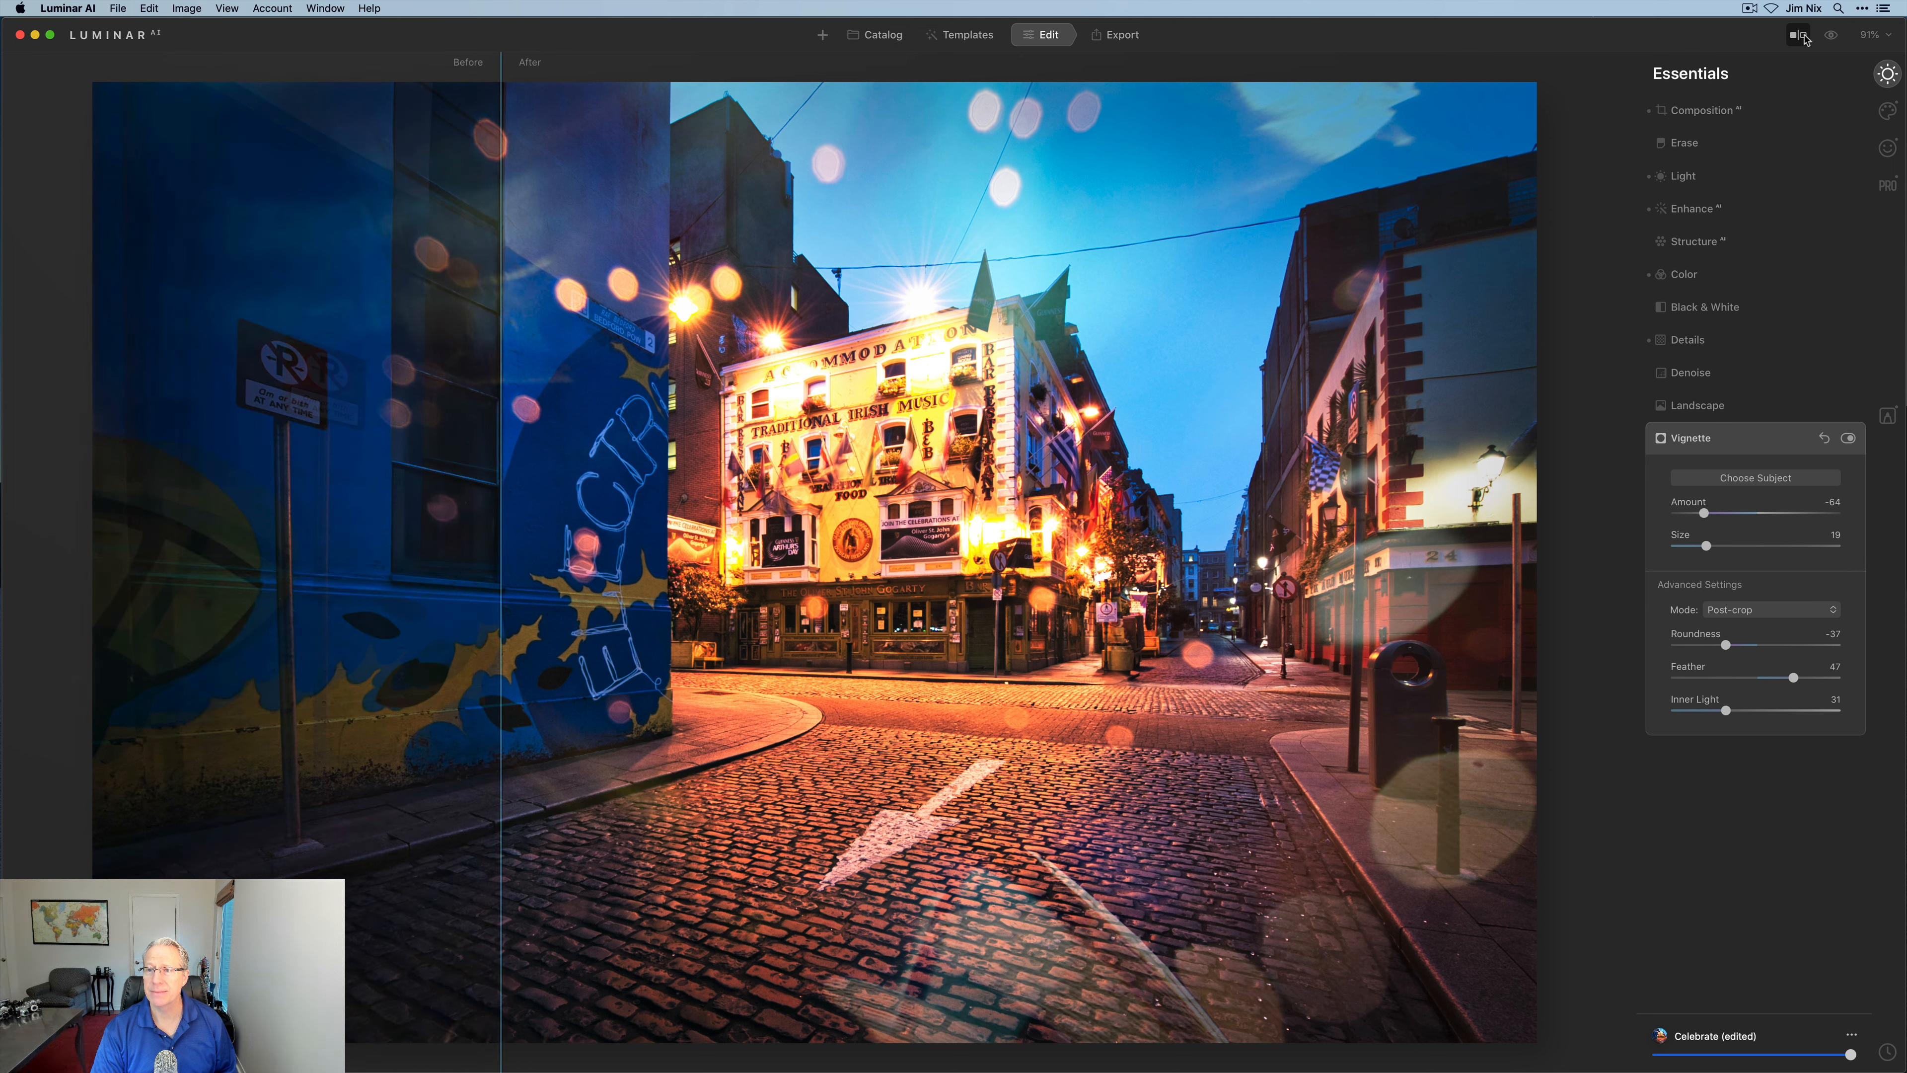